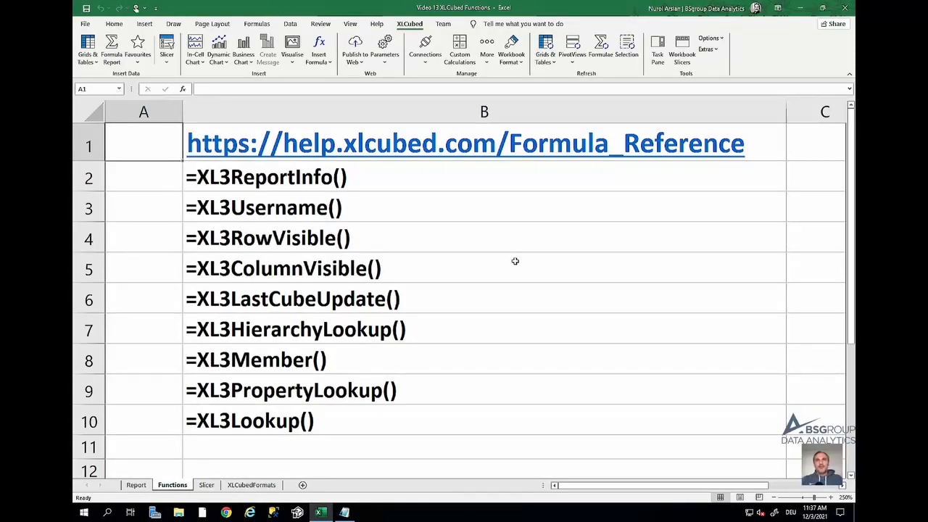
- Open the linked XLCubed Formula Reference page, look through it to Report Management Formulae, and return to Excel
{"action": "left_click", "coordinate": [484, 153]}
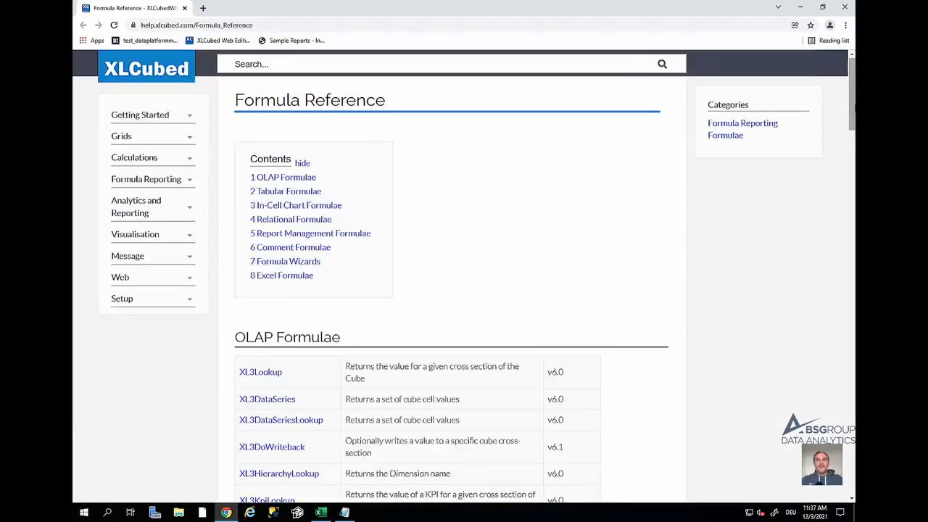
{"action": "left_click_drag", "start_coordinate": [852, 111], "coordinate": [853, 390]}
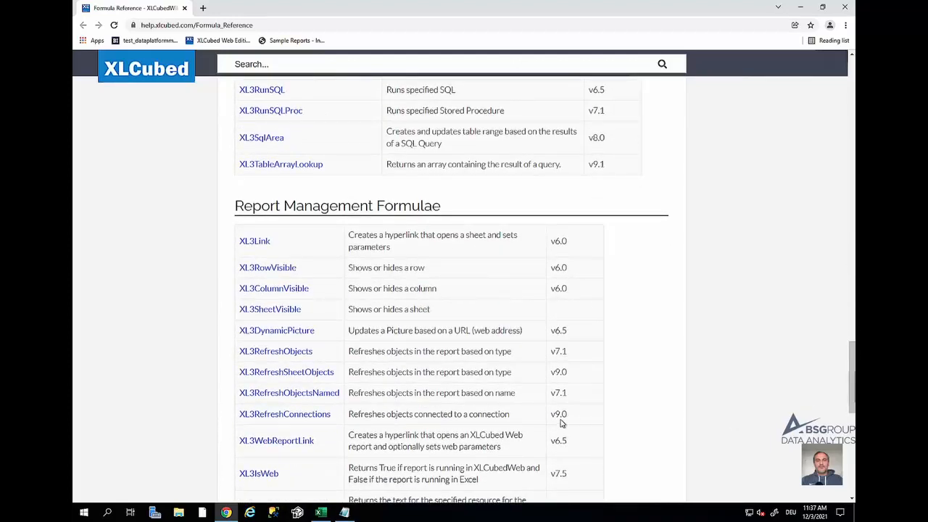
{"action": "left_click", "coordinate": [323, 510]}
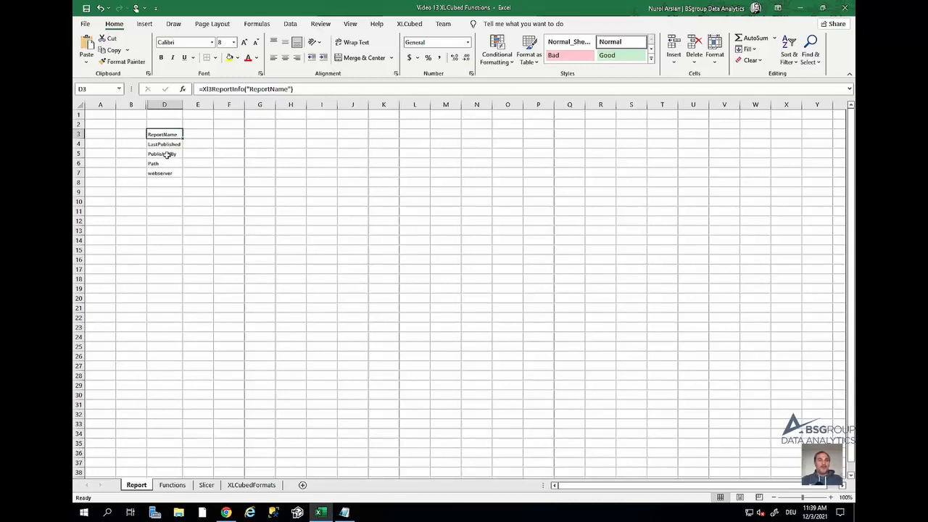
- Publish Video 13 XLCubed Functions to My Reports on the XLCubed web server and open the published report in the browser
{"action": "left_click", "coordinate": [177, 171]}
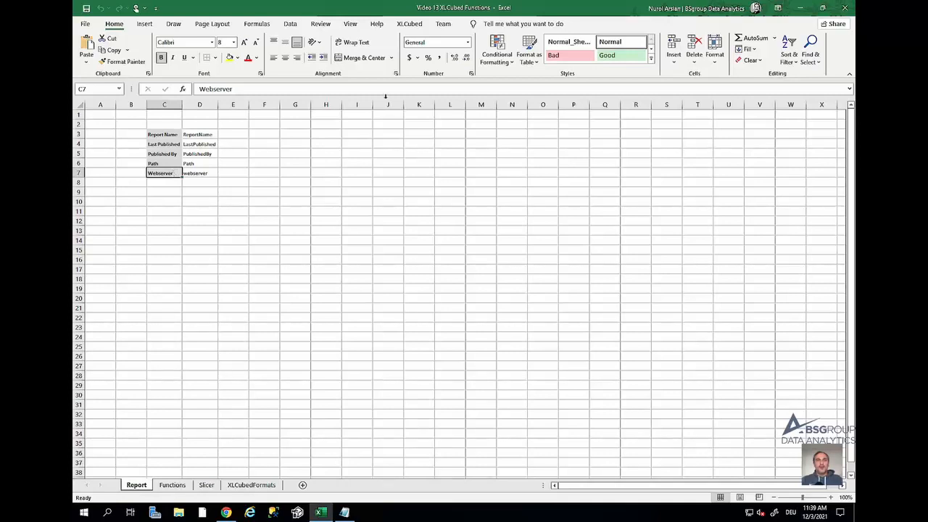
{"action": "left_click", "coordinate": [416, 27]}
{"action": "left_click", "coordinate": [353, 46]}
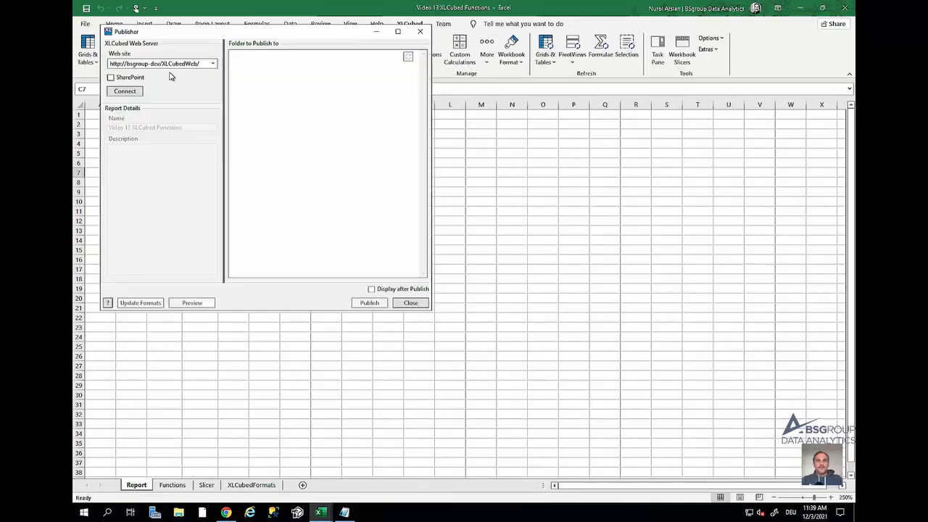
{"action": "left_click", "coordinate": [125, 90]}
{"action": "left_click", "coordinate": [265, 56]}
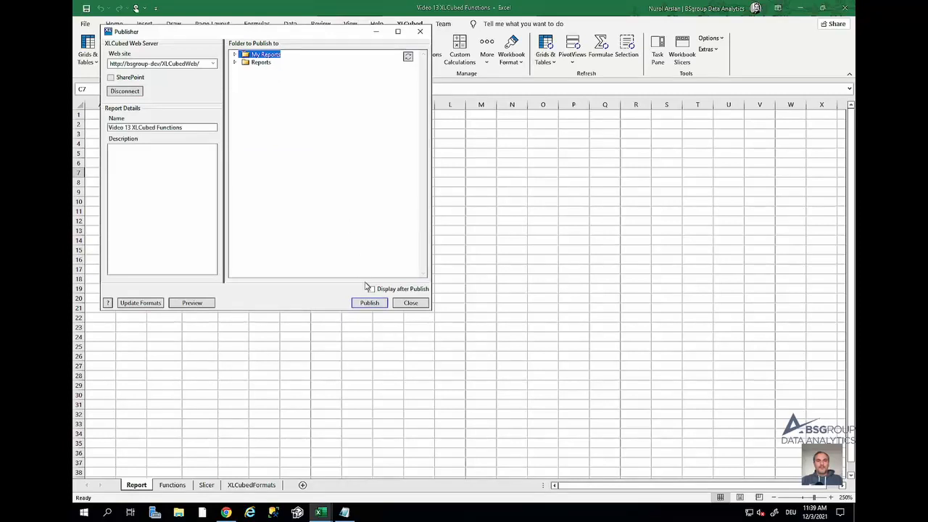
{"action": "left_click", "coordinate": [370, 305]}
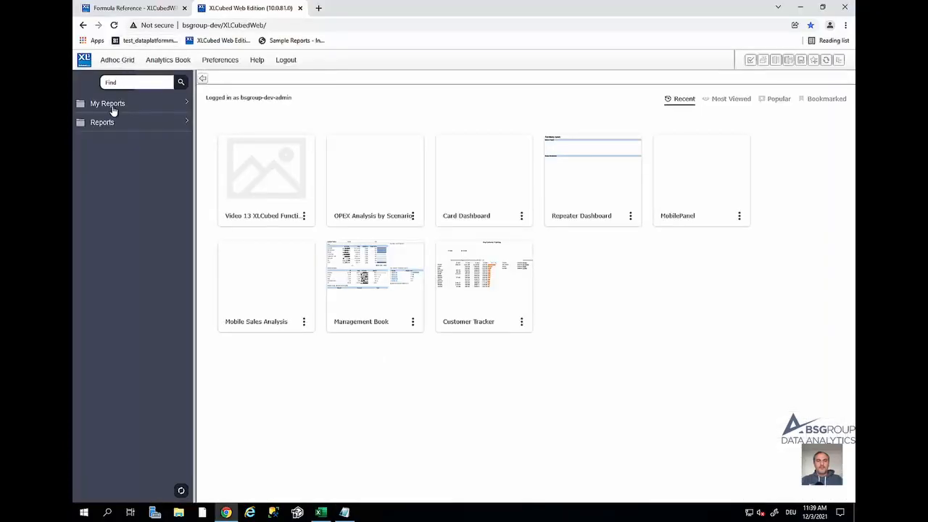
{"action": "left_click", "coordinate": [109, 103]}
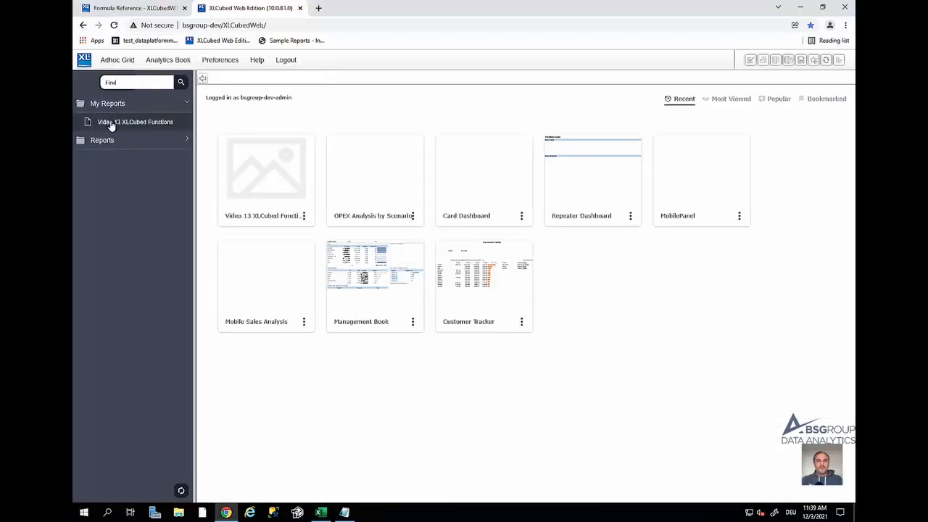
{"action": "left_click", "coordinate": [111, 123]}
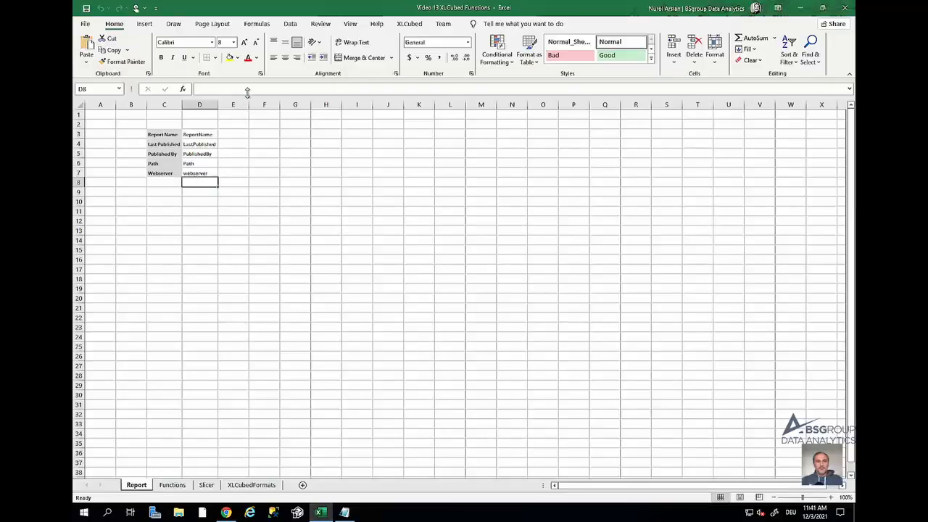
- Enter the formula =XL3UserName(TRUE) in cell D8 of the Report sheet
{"action": "left_click", "coordinate": [247, 90]}
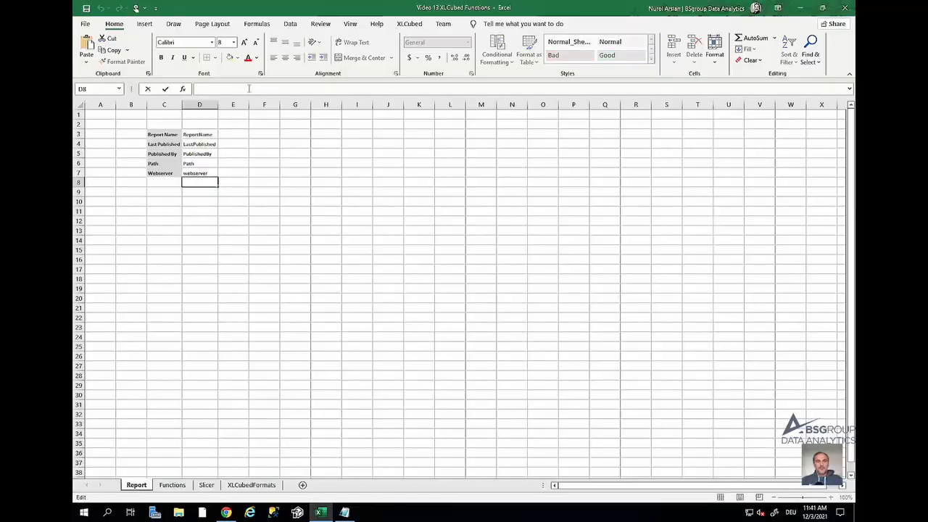
{"action": "type", "text": "=XL3UserName(FALSE)"}
{"action": "double_click", "coordinate": [248, 89]}
{"action": "type", "text": "TRUE"}
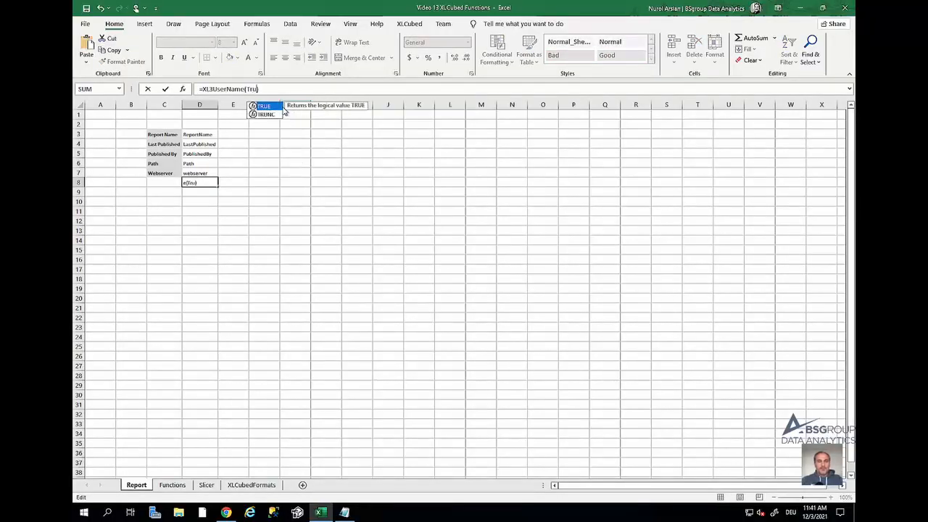
{"action": "key", "text": "Return"}
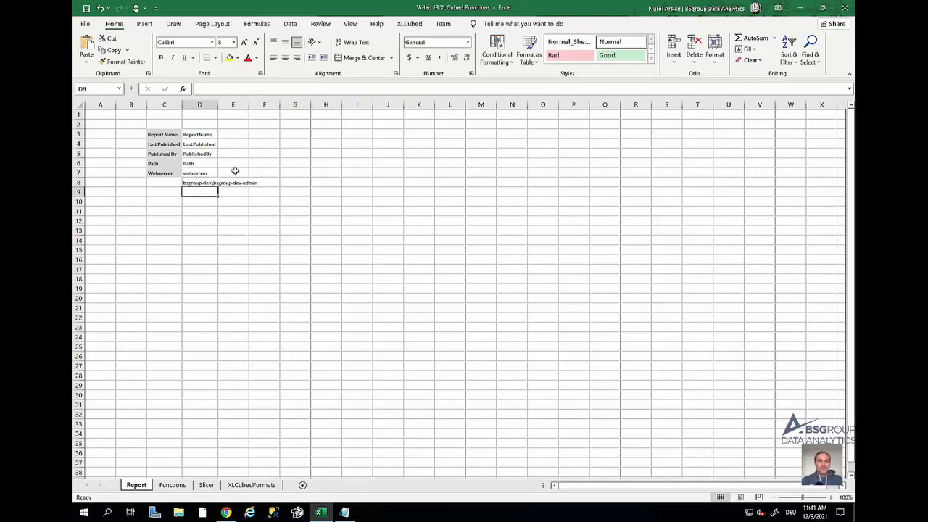
- Merge cells D8:E8 and left-align the user name in them
{"action": "left_click", "coordinate": [208, 182]}
{"action": "left_click", "coordinate": [213, 176]}
{"action": "left_click_drag", "start_coordinate": [210, 182], "coordinate": [236, 182]}
{"action": "left_click", "coordinate": [354, 57]}
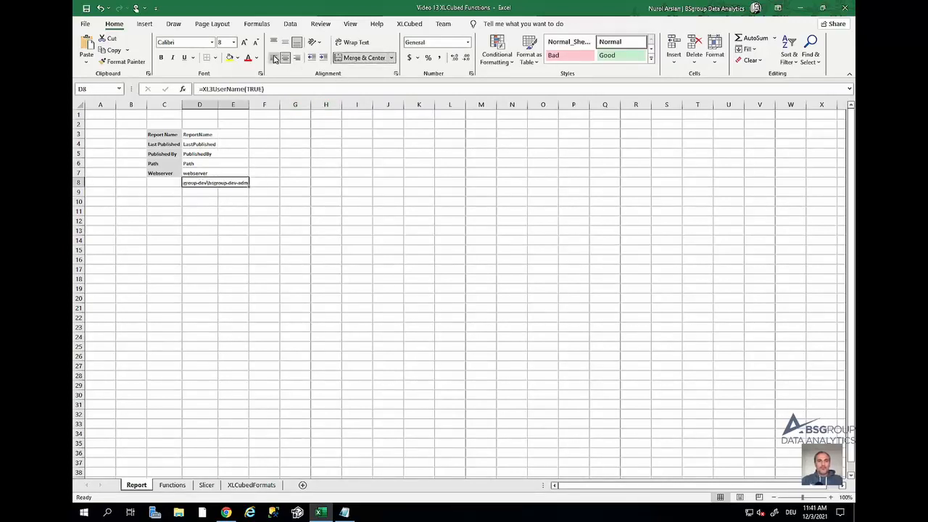
- Set the argument of the XL3UserName formula in D8 to FALSE
{"action": "double_click", "coordinate": [254, 89]}
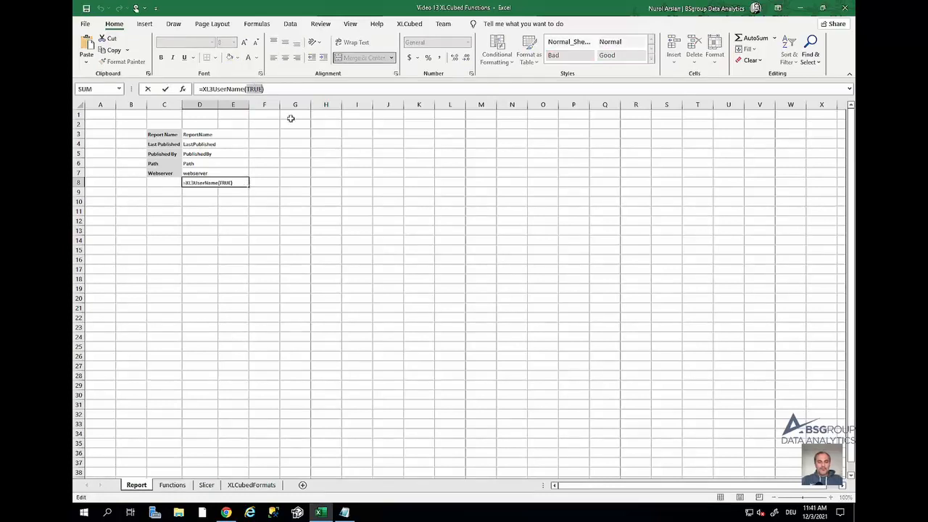
{"action": "type", "text": "FALSE"}
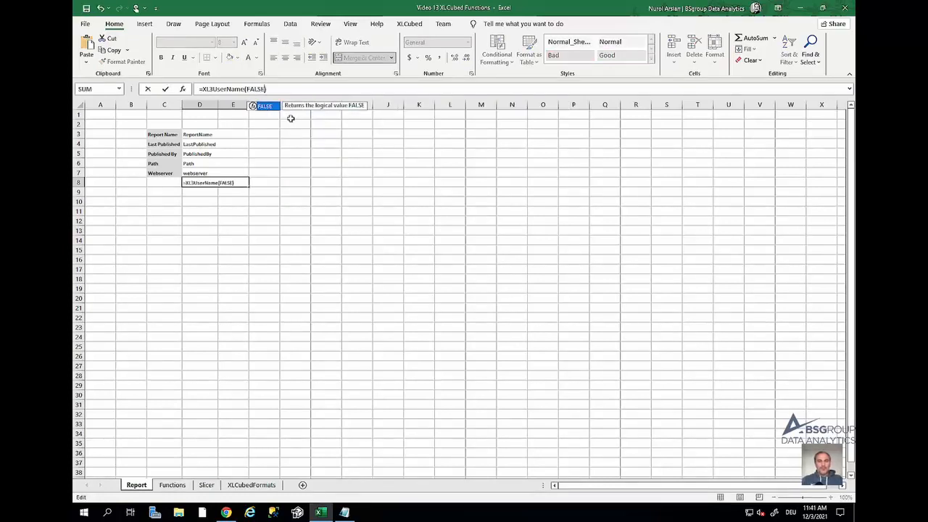
{"action": "key", "text": "Return"}
- Add the label User Name in cell C8 beside the user name formula
{"action": "left_click", "coordinate": [158, 181]}
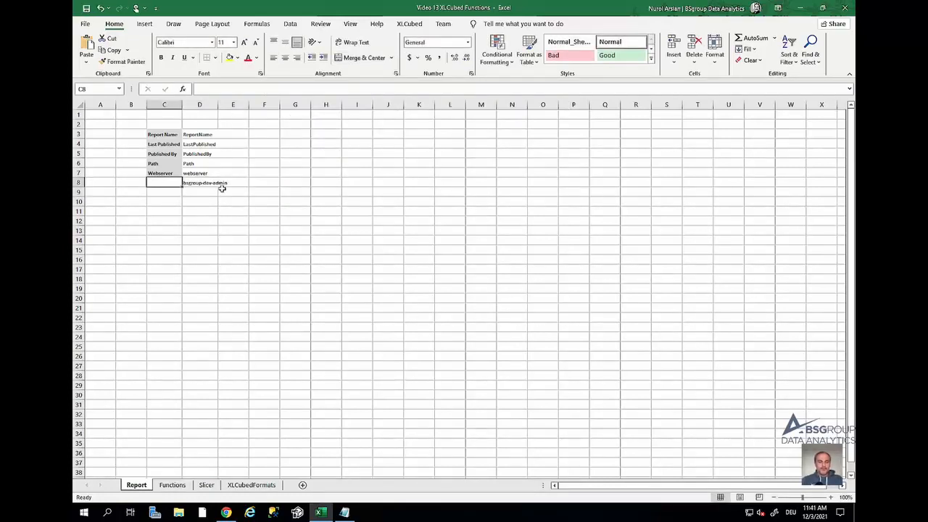
{"action": "type", "text": "User Name"}
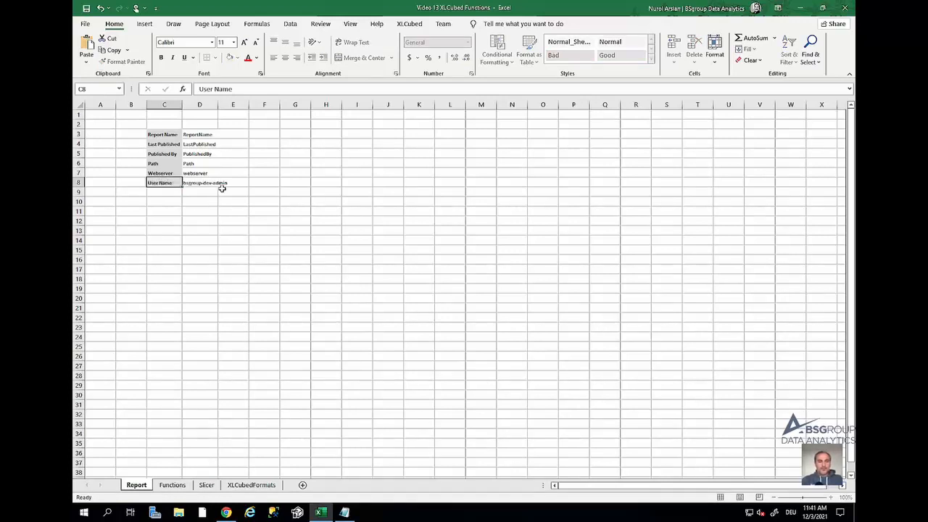
{"action": "key", "text": "Return"}
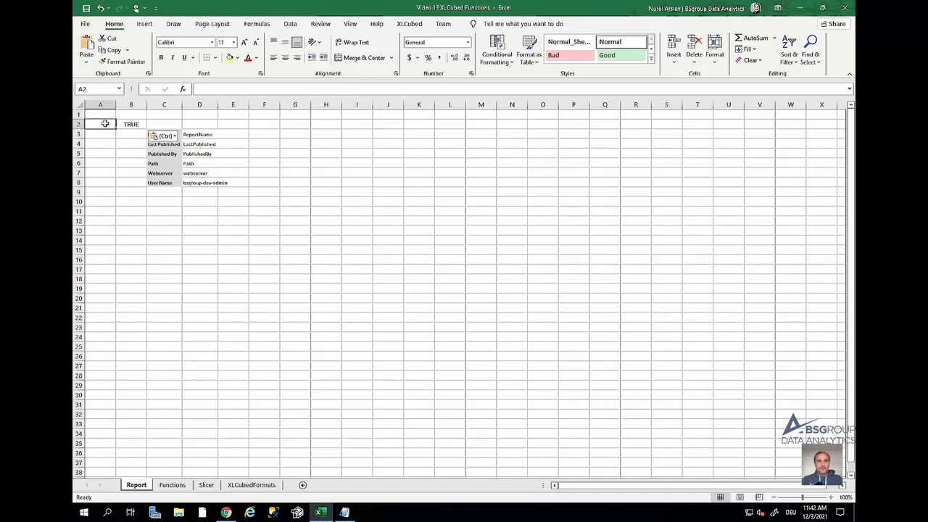
- Enter =IF(Slicer!$A$29=1,TRUE,FALSE) in A2, and put =XL3ColumnVisible(B2) in B1 and =XL3ColumnVisible(A2) in A1
{"action": "type", "text": "=IF(Slicer!$A$29=1,TRUE,FALSE)"}
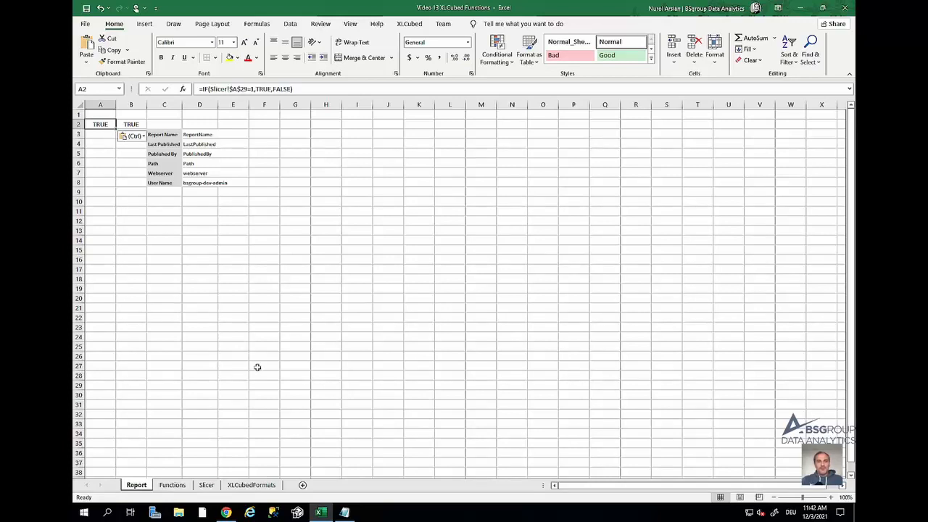
{"action": "left_click", "coordinate": [141, 116]}
{"action": "key", "text": "ctrl+v"}
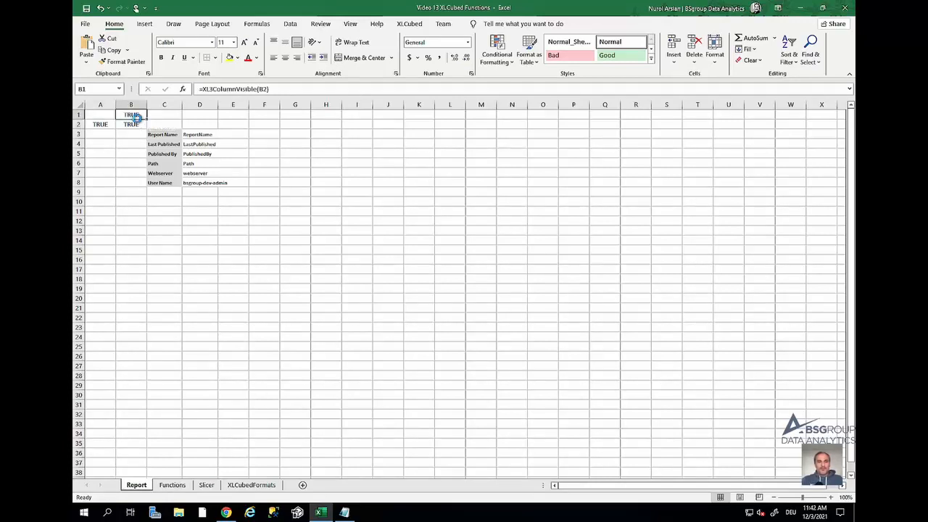
{"action": "key", "text": "ctrl+c"}
{"action": "left_click", "coordinate": [105, 117]}
{"action": "key", "text": "ctrl+v"}
{"action": "key", "text": "Escape"}
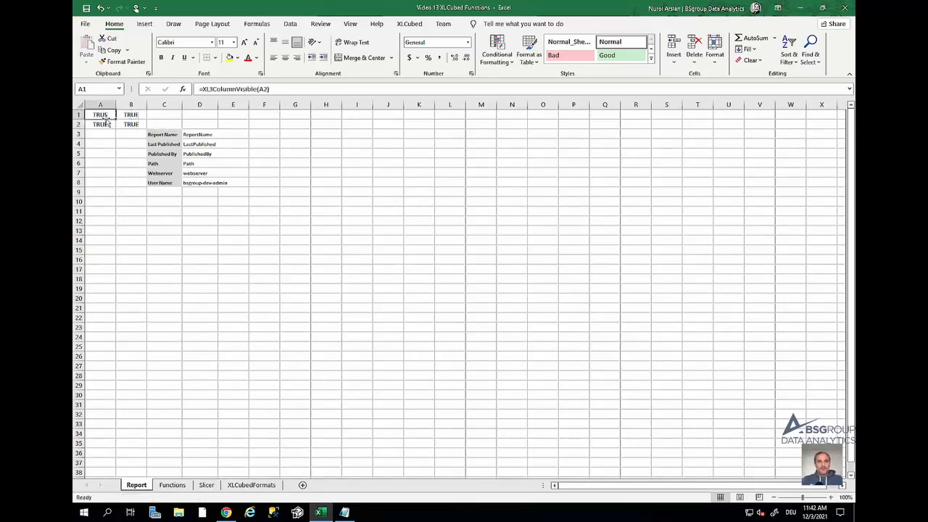
{"action": "left_click", "coordinate": [130, 116]}
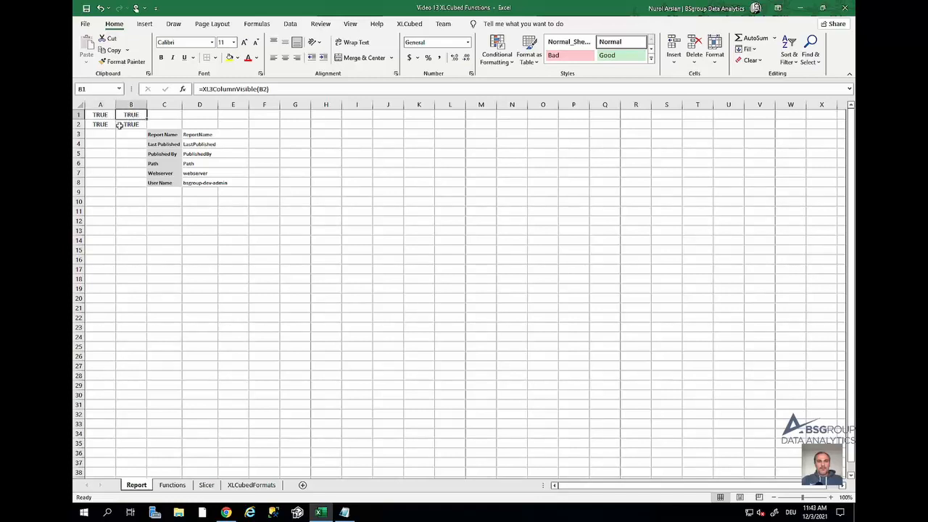
{"action": "left_click", "coordinate": [102, 124]}
{"action": "left_click", "coordinate": [126, 125]}
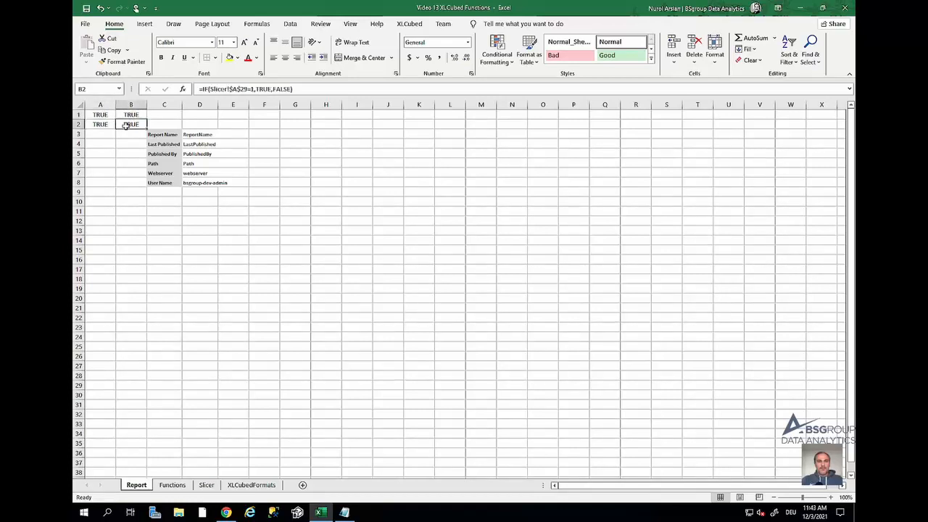
- Enter the row visibility condition =IF(Slicer!$A$26=1,TRUE,IF(Slicer!$Y$4=1,TRUE,FALSE)) in cell B3
{"action": "left_click", "coordinate": [127, 134]}
{"action": "key", "text": "ctrl+v"}
{"action": "key", "text": "ctrl+c"}
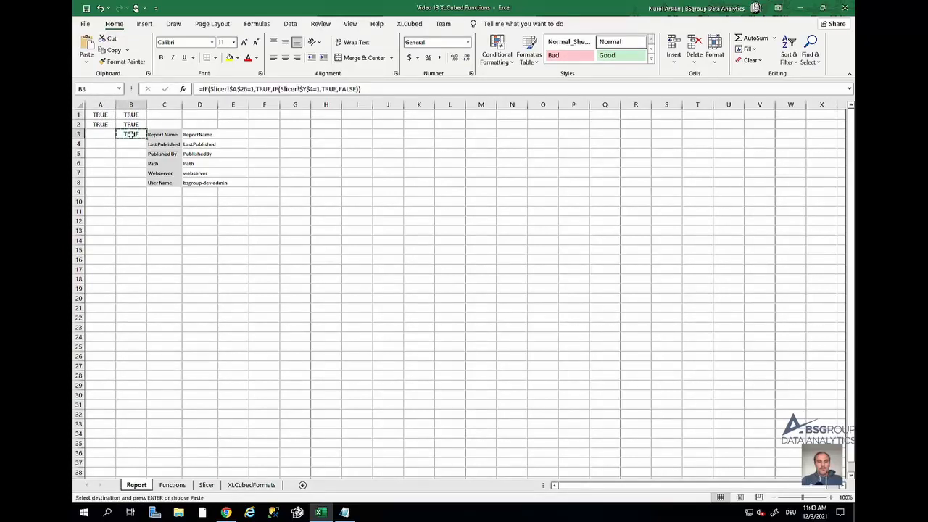
{"action": "key", "text": "Escape"}
- Enter =XL3RowVisible(B3) in A3 and fill the formulas of A3:B3 down to row 11
{"action": "left_click", "coordinate": [98, 136]}
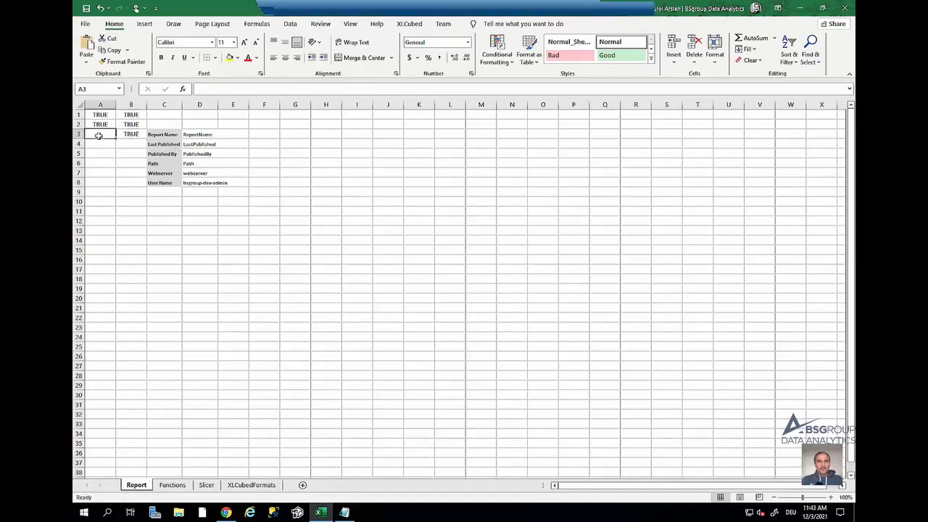
{"action": "key", "text": "ctrl+v"}
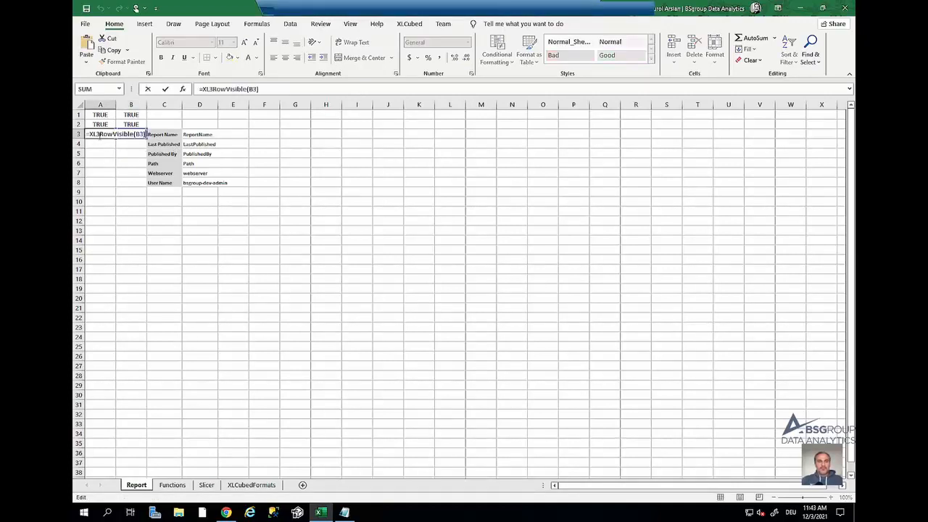
{"action": "left_click_drag", "start_coordinate": [98, 135], "coordinate": [142, 216]}
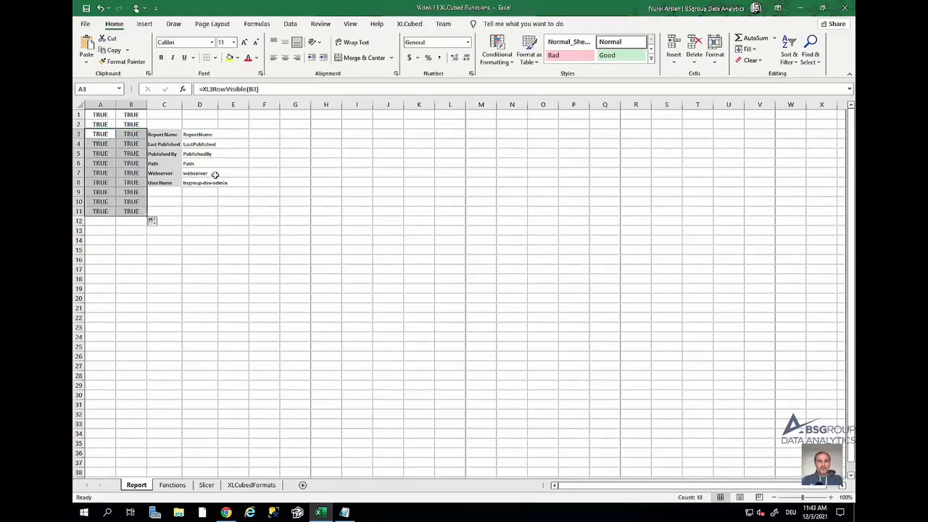
- Set Global visibility Row and Global visibility Column to 0 on the Slicer sheet, and return to the Report sheet
{"action": "left_click", "coordinate": [198, 136]}
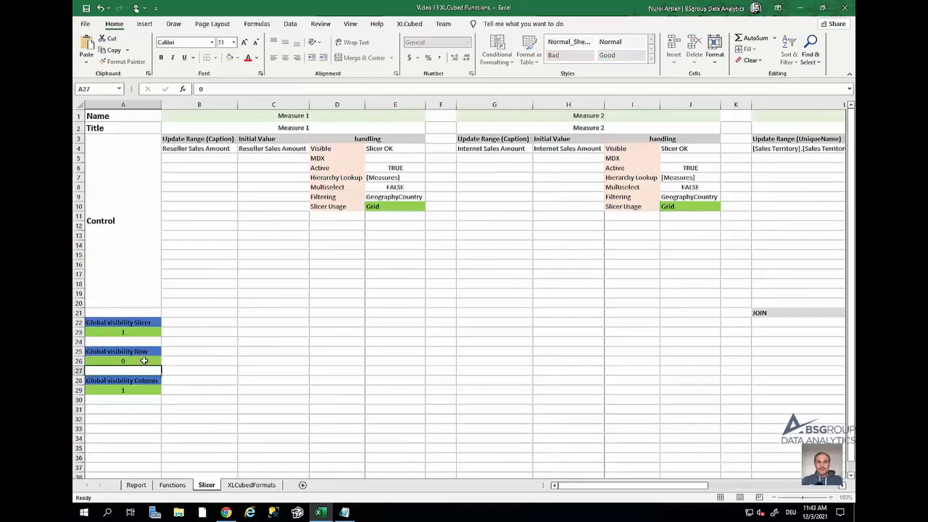
{"action": "key", "text": "Down"}
{"action": "key", "text": "Down"}
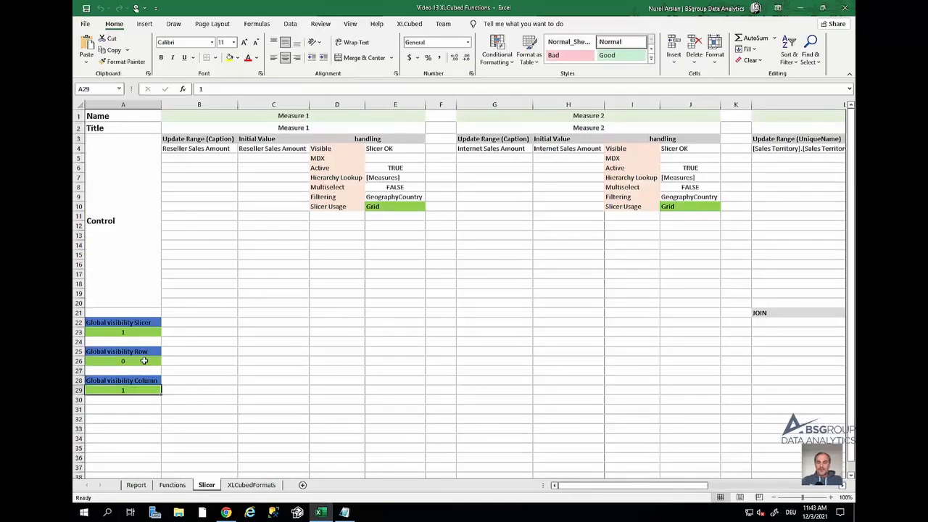
{"action": "left_click", "coordinate": [136, 484]}
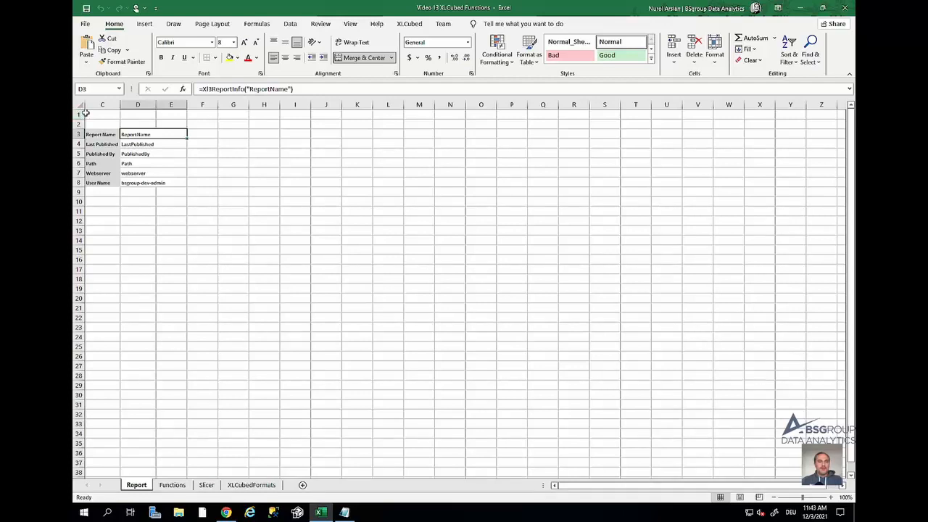
{"action": "left_click", "coordinate": [143, 145]}
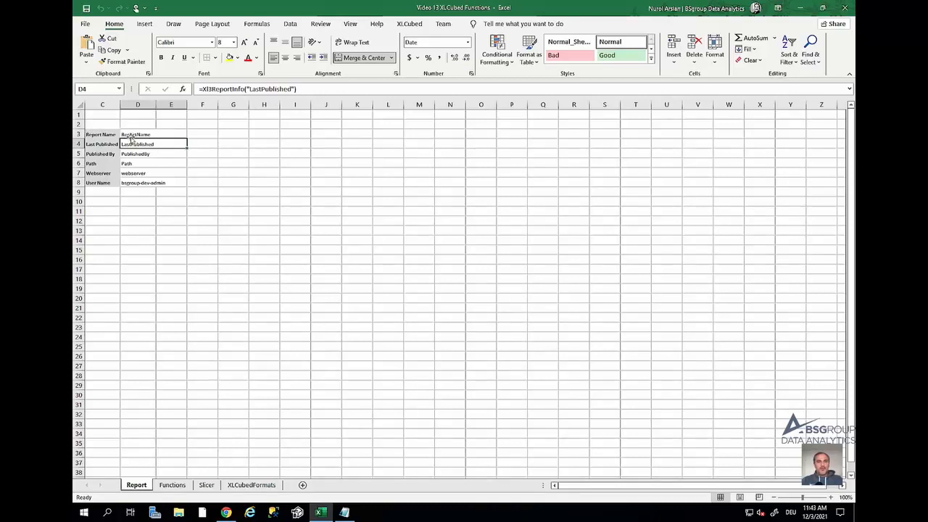
- Show the workbook slicers and test Report Info visible by switching it to FALSE, TRUE and FALSE again
{"action": "left_click", "coordinate": [409, 25]}
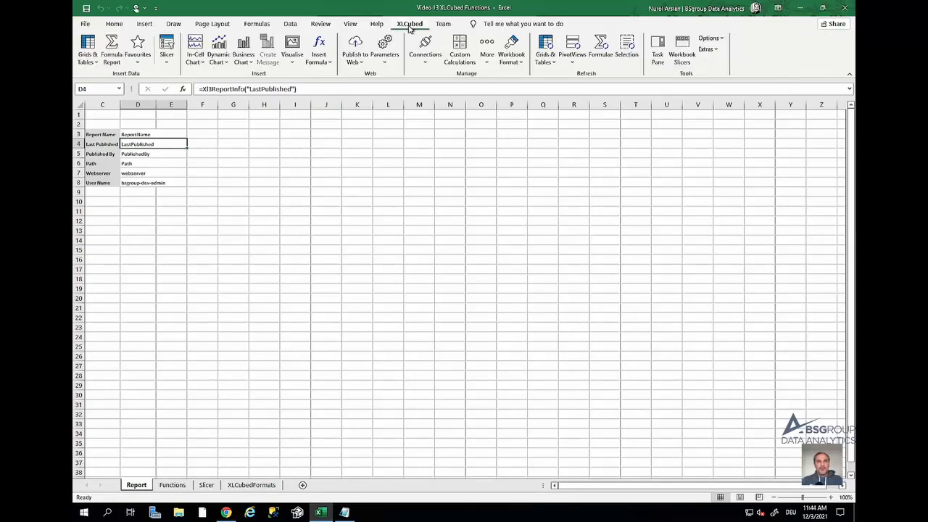
{"action": "left_click", "coordinate": [682, 54]}
{"action": "left_click", "coordinate": [752, 321]}
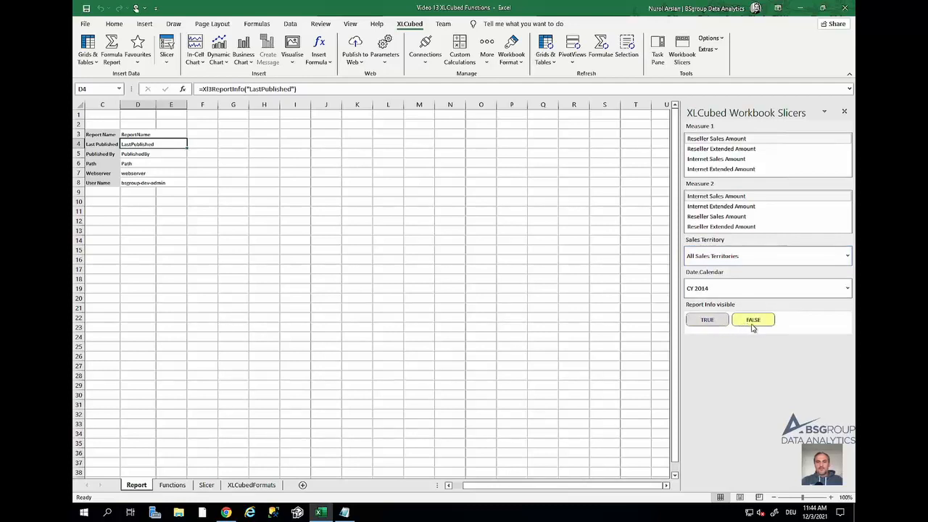
{"action": "left_click", "coordinate": [709, 322]}
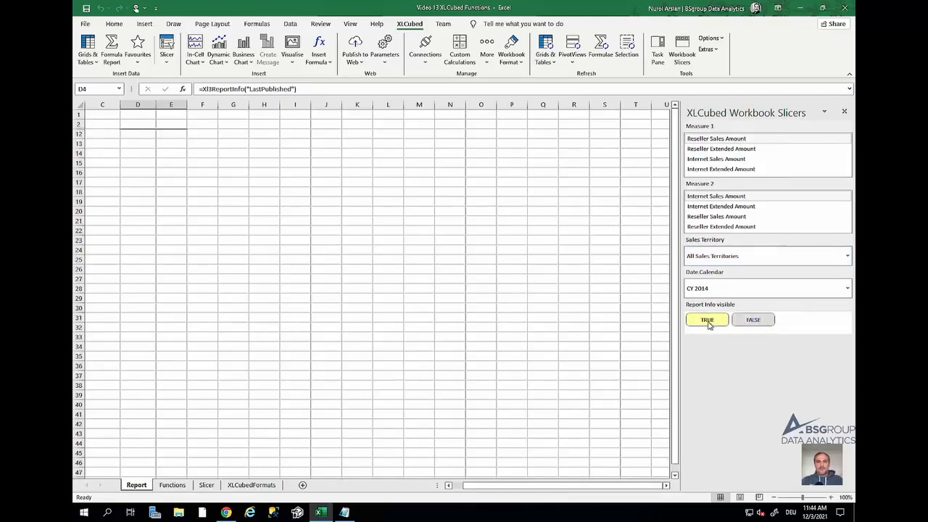
{"action": "left_click", "coordinate": [754, 320]}
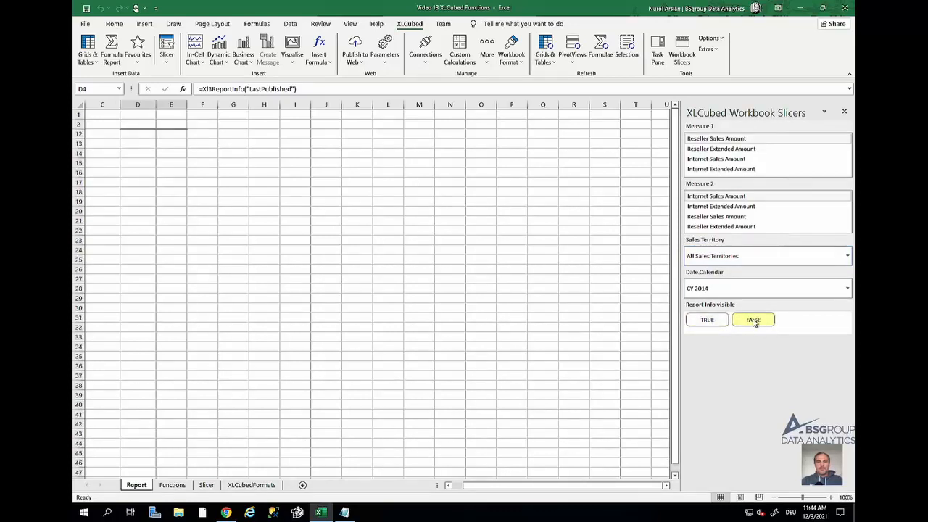
- Switch Report Info visible back to TRUE and enter =XL3LastCubeUpdate(1, FALSE) in cell D9 of the Report sheet
{"action": "left_click", "coordinate": [710, 323]}
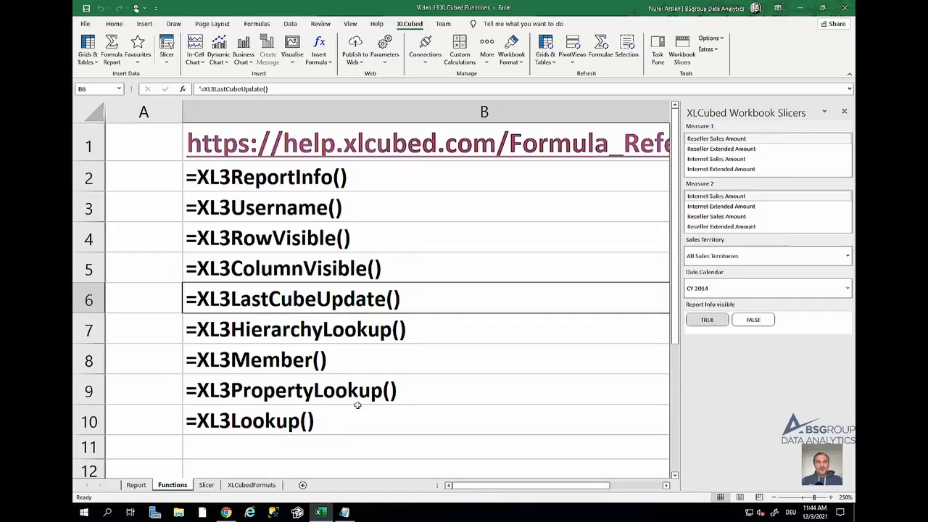
{"action": "left_click", "coordinate": [134, 485]}
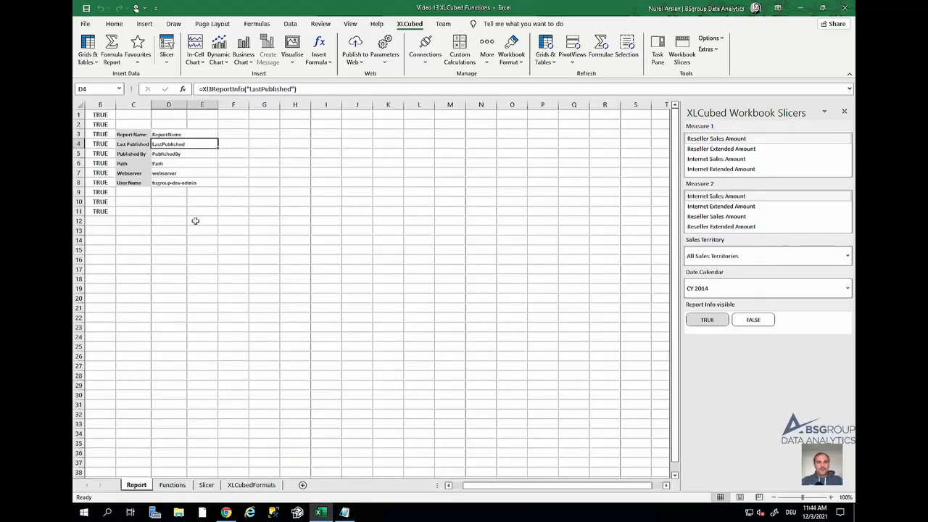
{"action": "left_click", "coordinate": [159, 193]}
{"action": "left_click", "coordinate": [208, 89]}
{"action": "type", "text": "=XL3LastCubeUpdate(1, FALSE)"}
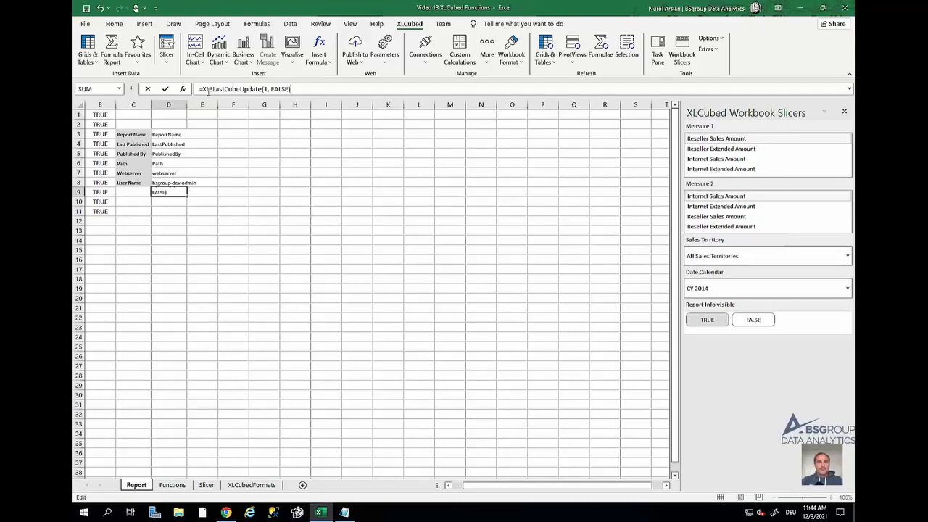
{"action": "key", "text": "Return"}
- Label cell C9 as Last Cube Update and widen column C to fit the text
{"action": "left_click", "coordinate": [139, 190]}
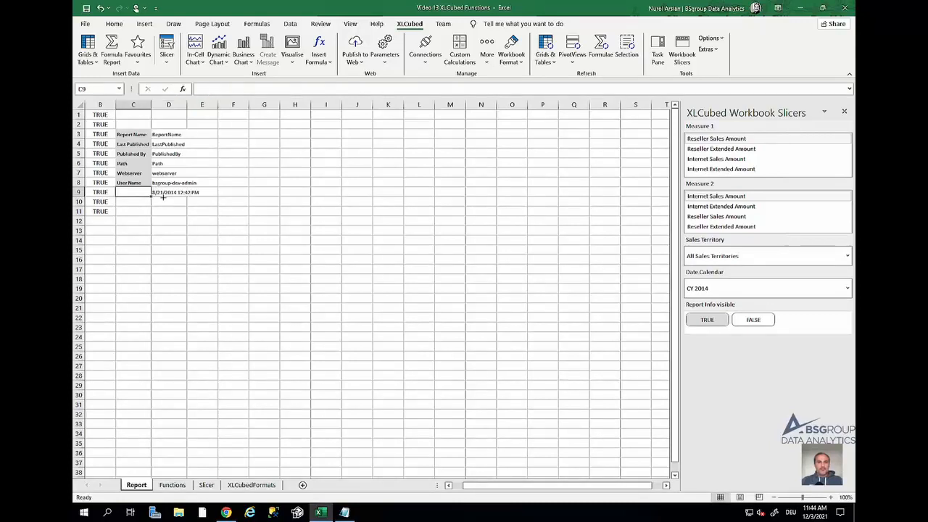
{"action": "type", "text": "Last Cube Update"}
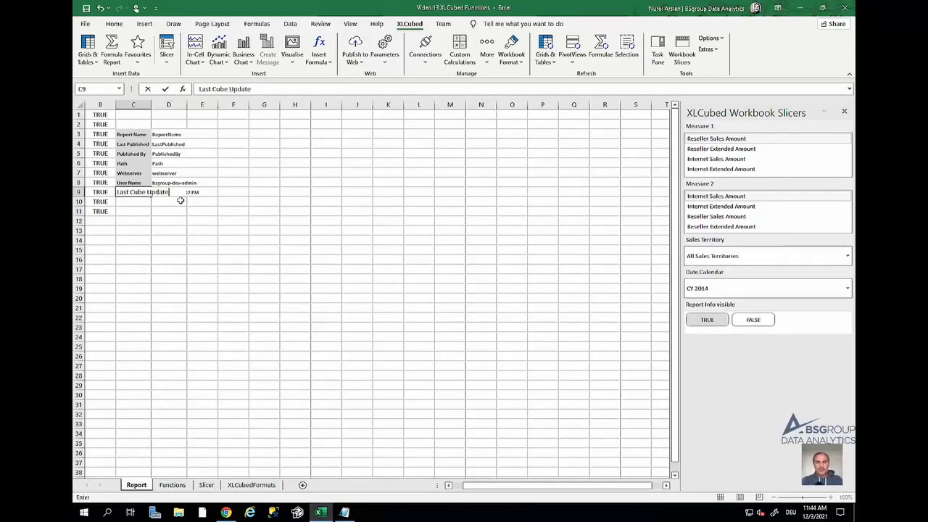
{"action": "key", "text": "Return"}
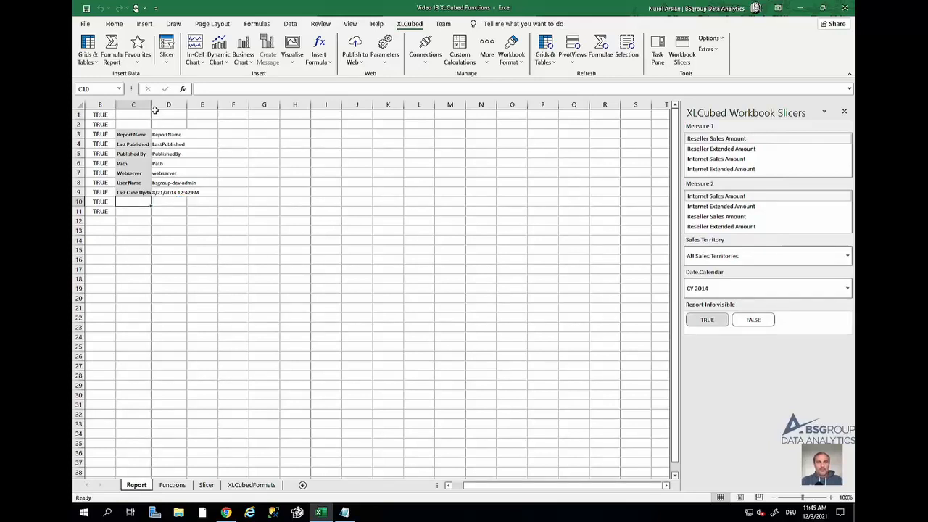
{"action": "double_click", "coordinate": [151, 105]}
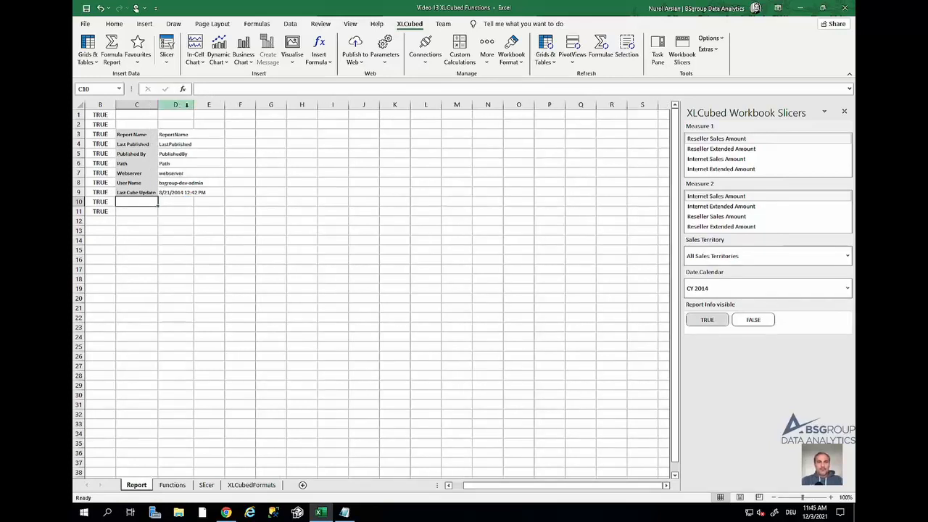
{"action": "left_click", "coordinate": [150, 203]}
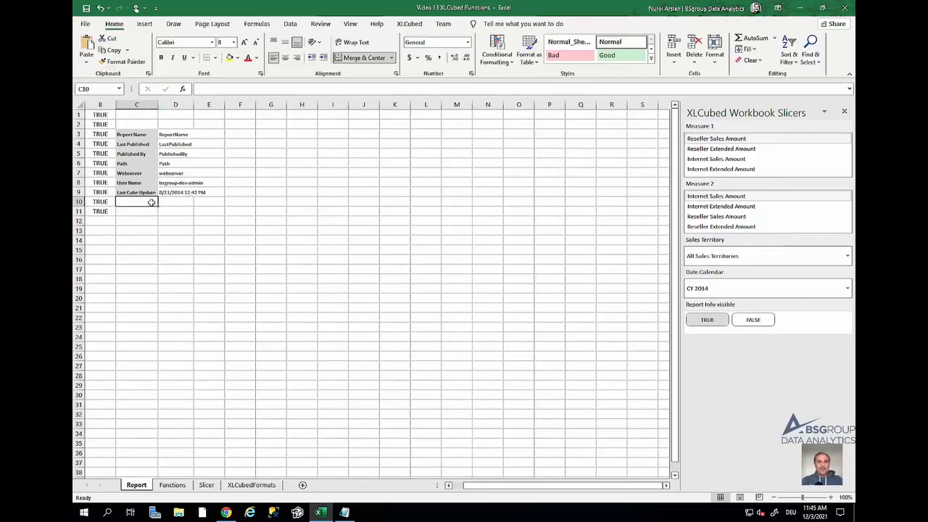
- On the Report sheet, add [Measures], [Date].[Calendar] and [Sales Territory].[Sales Territory] in C13:C15 and XL3HierarchyLookup formulas for the last two in C17:C18
{"action": "left_click", "coordinate": [172, 485]}
{"action": "left_click", "coordinate": [316, 332]}
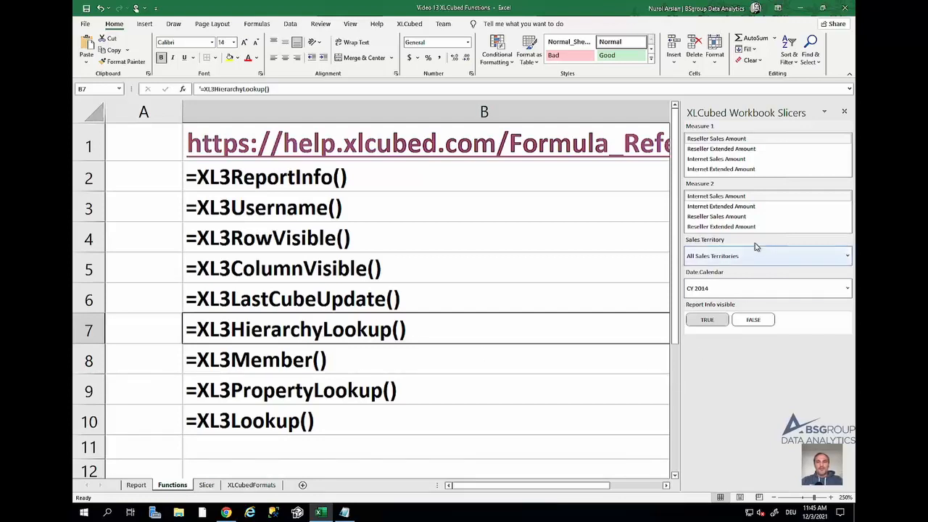
{"action": "key", "text": "ctrl+Page_Up"}
{"action": "left_click", "coordinate": [131, 230]}
{"action": "type", "text": "[Measures] [Date].[Calendar] [Sales Territory].[Sales Territory]"}
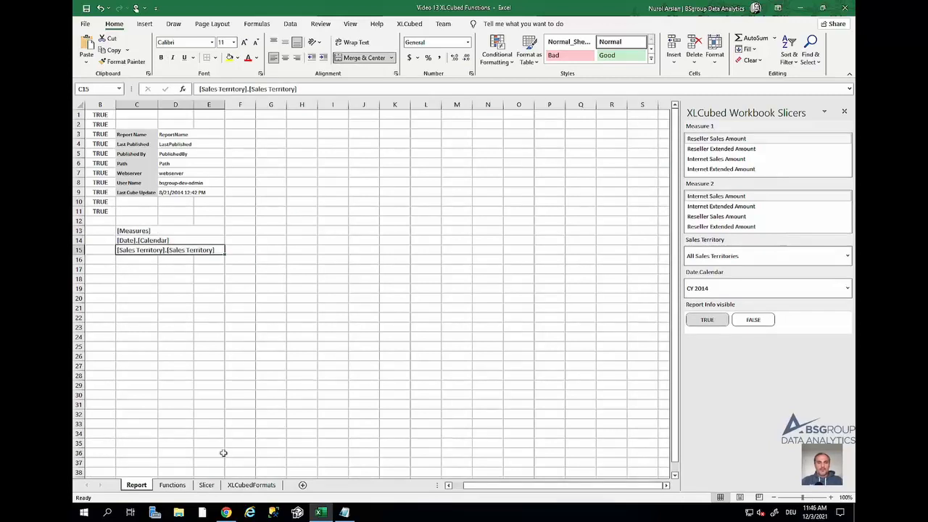
{"action": "left_click", "coordinate": [133, 269]}
{"action": "type", "text": "Date.Calendar Sales Territory"}
- Replace the hardcoded [Date].[Calendar] hierarchy in C17's XL3HierarchyLookup formula with a reference to C14
{"action": "left_click", "coordinate": [133, 269]}
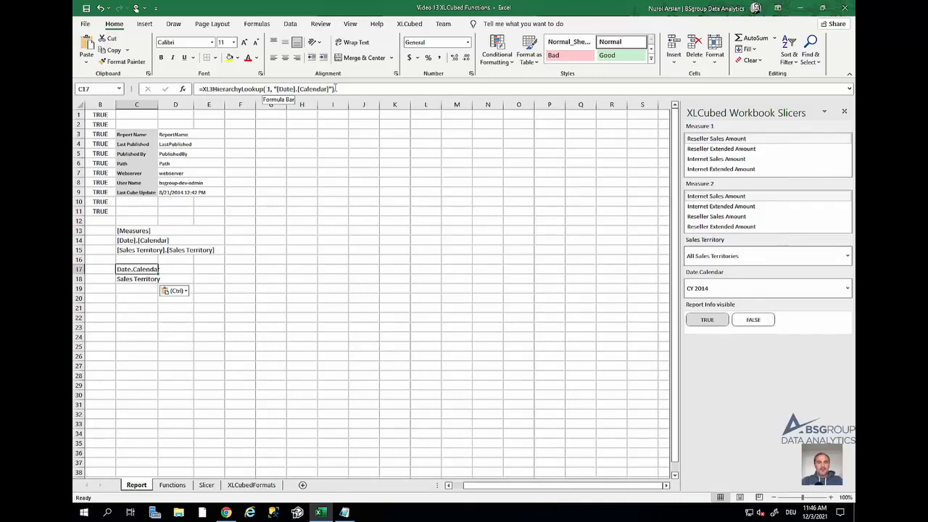
{"action": "left_click", "coordinate": [274, 89]}
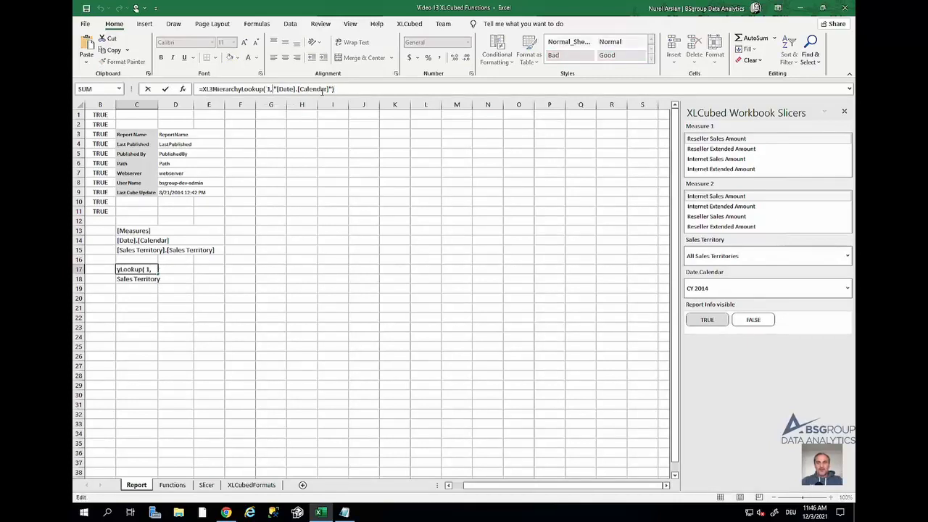
{"action": "left_click", "coordinate": [333, 89], "text": "shift"}
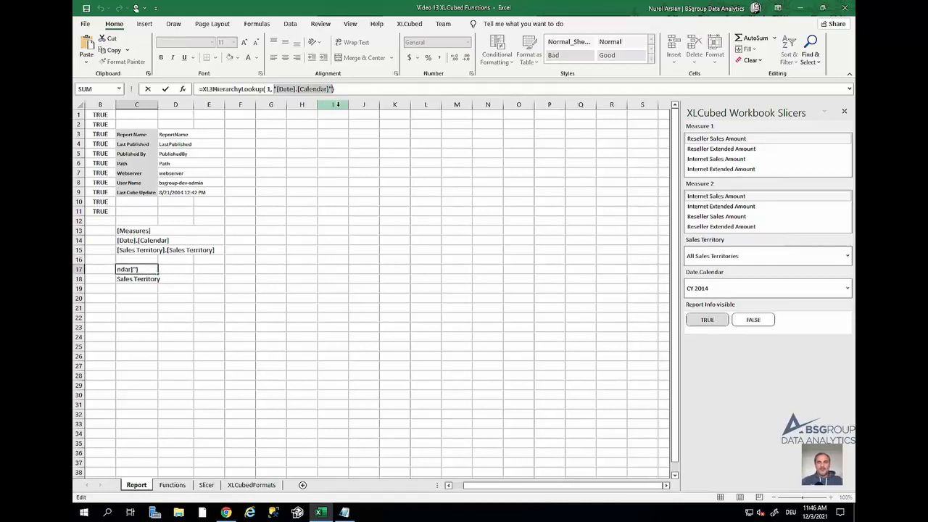
{"action": "left_click", "coordinate": [142, 243]}
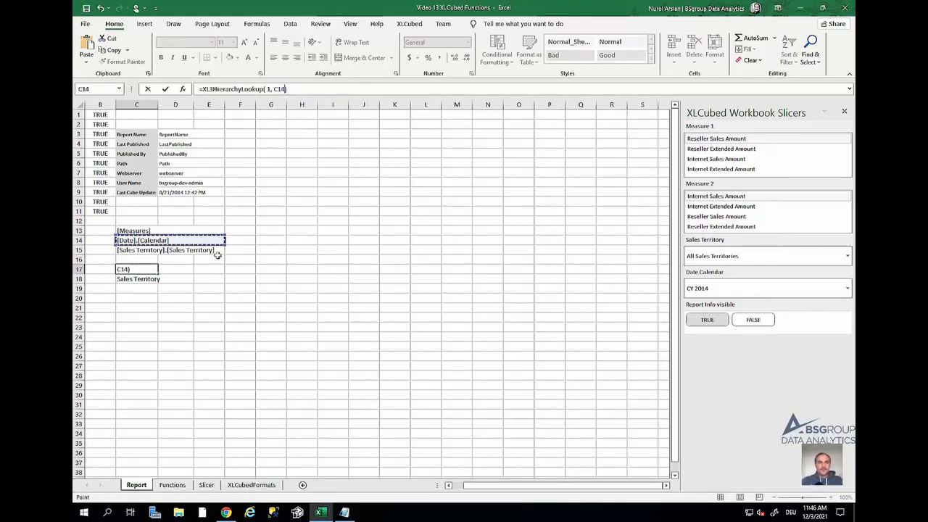
{"action": "key", "text": "Return"}
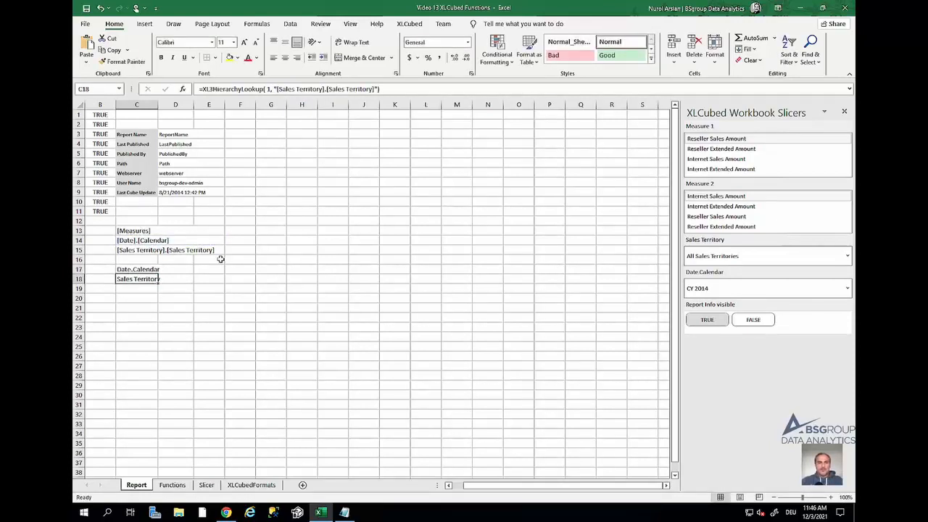
- Replace the hardcoded [Sales Territory].[Sales Territory] hierarchy in C18's XL3HierarchyLookup formula with a reference to C15
{"action": "left_click", "coordinate": [275, 88]}
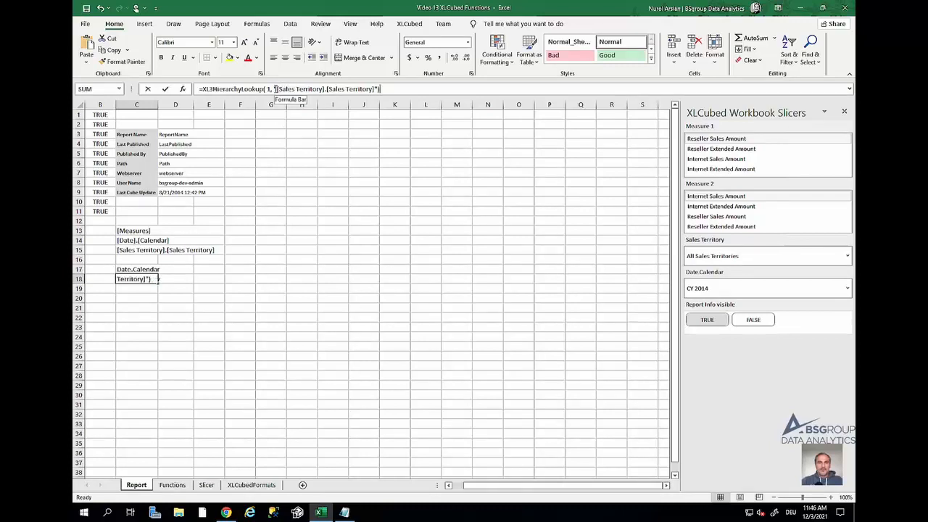
{"action": "left_click", "coordinate": [375, 88], "text": "shift"}
{"action": "key", "text": "BackSpace"}
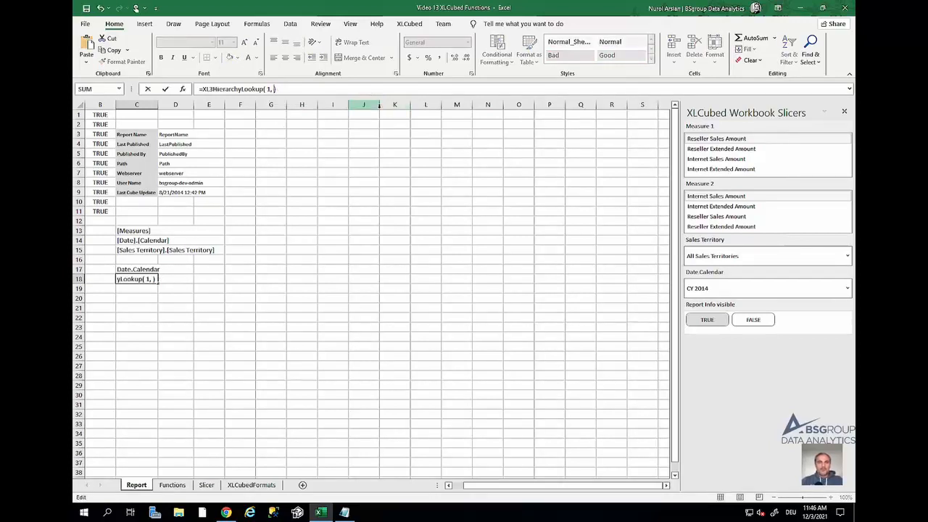
{"action": "left_click", "coordinate": [146, 248]}
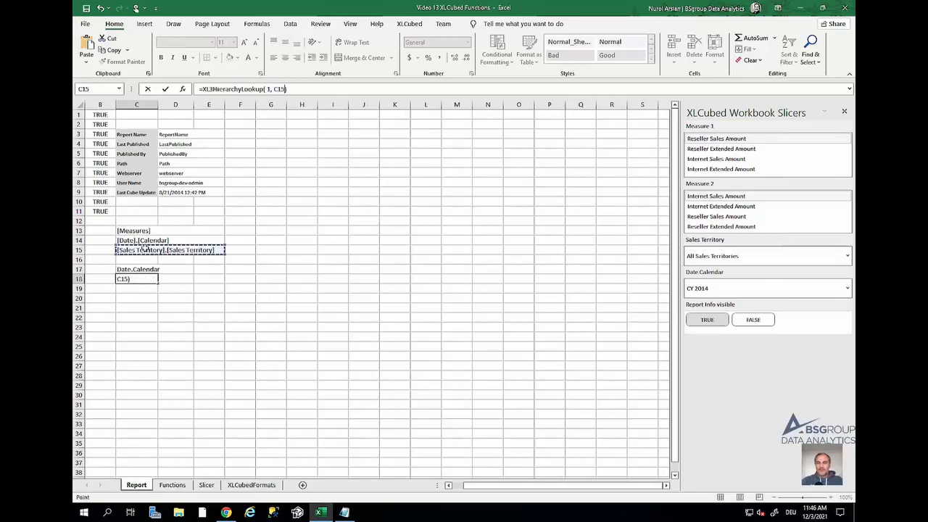
{"action": "key", "text": "Return"}
{"action": "left_click", "coordinate": [138, 279]}
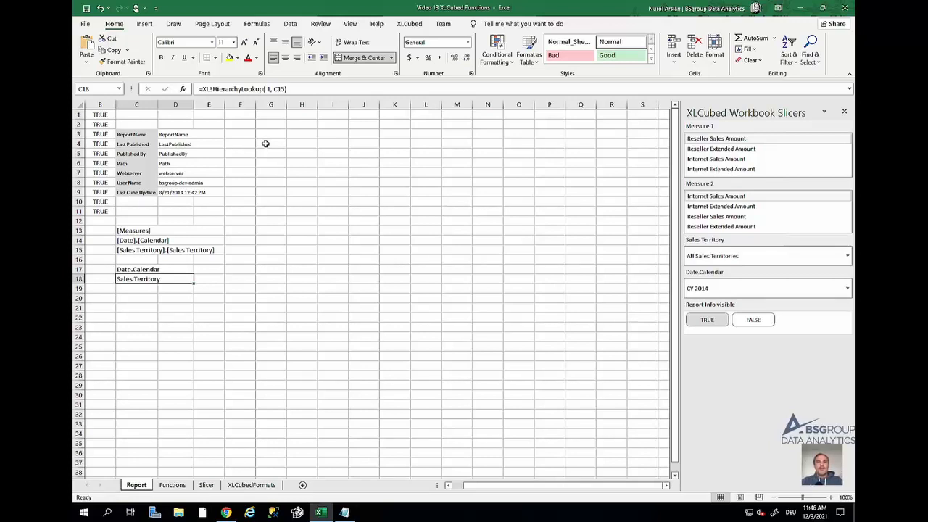
- Paste XL3Member formulas into C20:C25 of the Report sheet for Reseller Sales Amount, Internet Sales Amount, August 2014, All, Europe with Pacific, and MDX:[Europe]:[Pacific]
{"action": "left_click", "coordinate": [171, 484]}
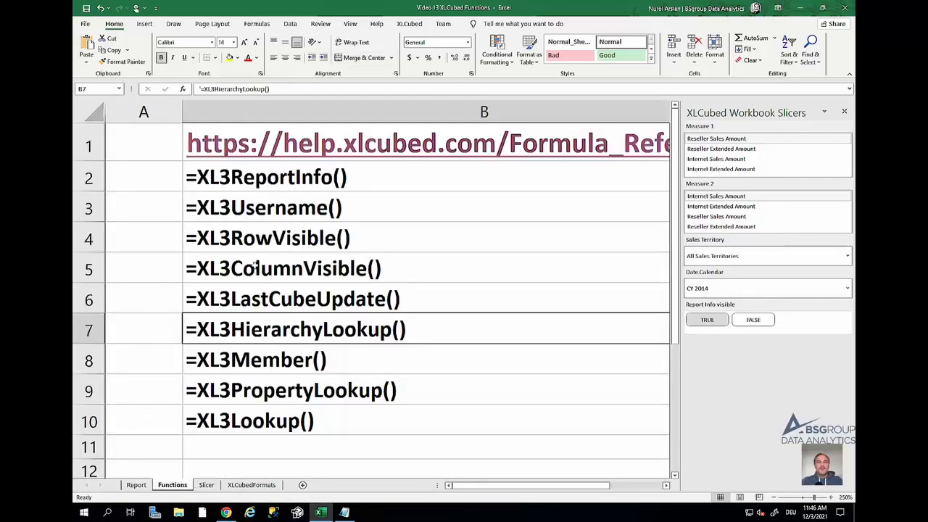
{"action": "left_click", "coordinate": [260, 360]}
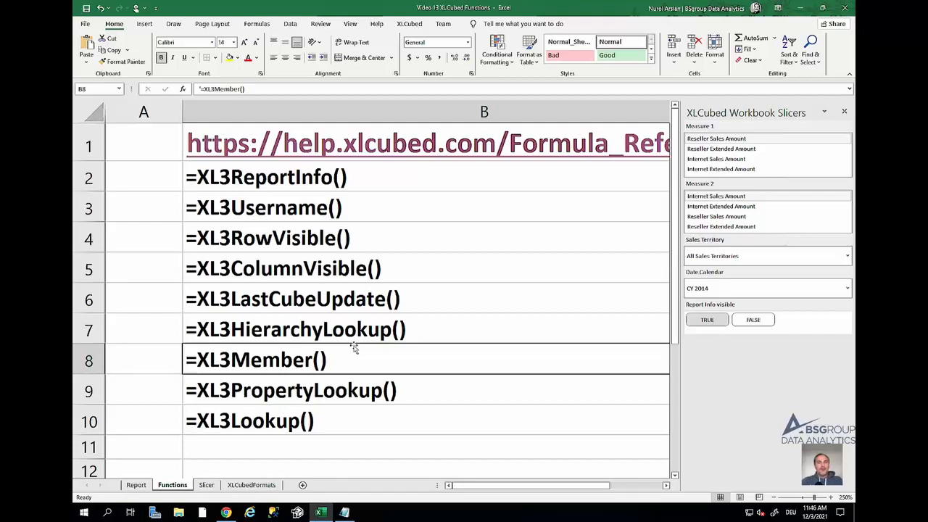
{"action": "left_click", "coordinate": [147, 484]}
{"action": "left_click", "coordinate": [131, 296]}
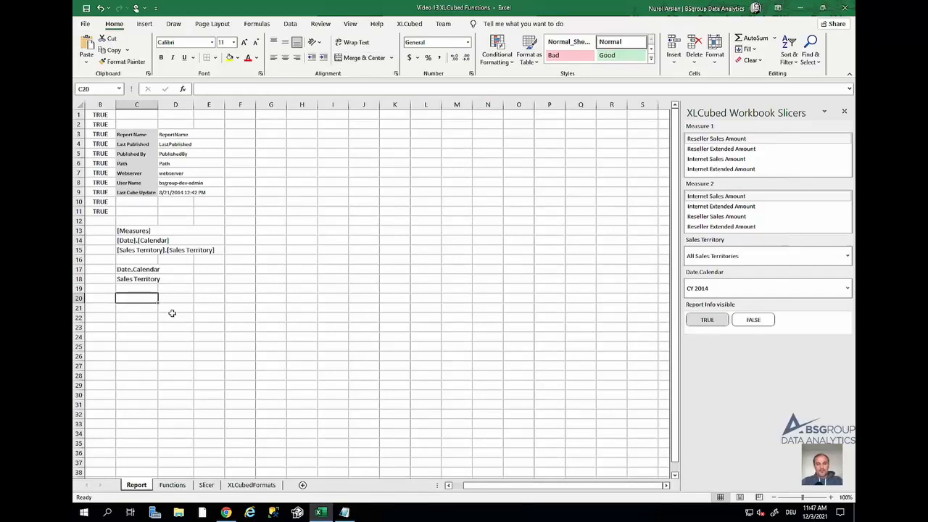
{"action": "key", "text": "ctrl+v"}
{"action": "key", "text": "ctrl"}
{"action": "key", "text": "Escape"}
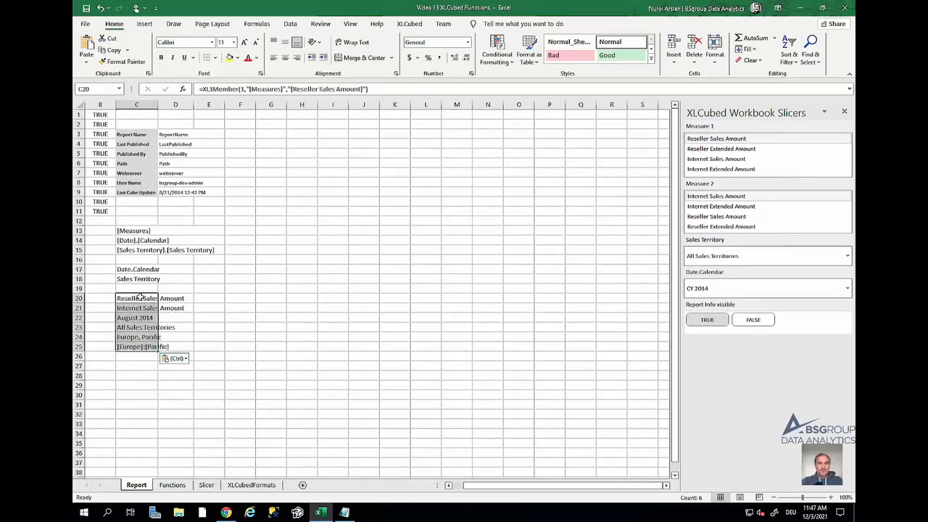
- Review the XL3Member formulas in C20 to C25 one by one, including the MDX range argument in C25
{"action": "left_click", "coordinate": [140, 297]}
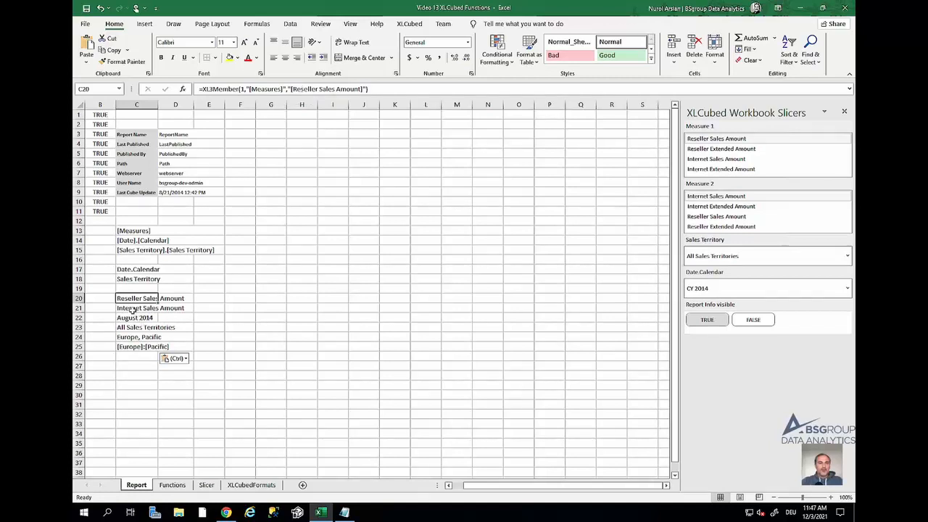
{"action": "left_click", "coordinate": [133, 309]}
{"action": "left_click", "coordinate": [121, 317]}
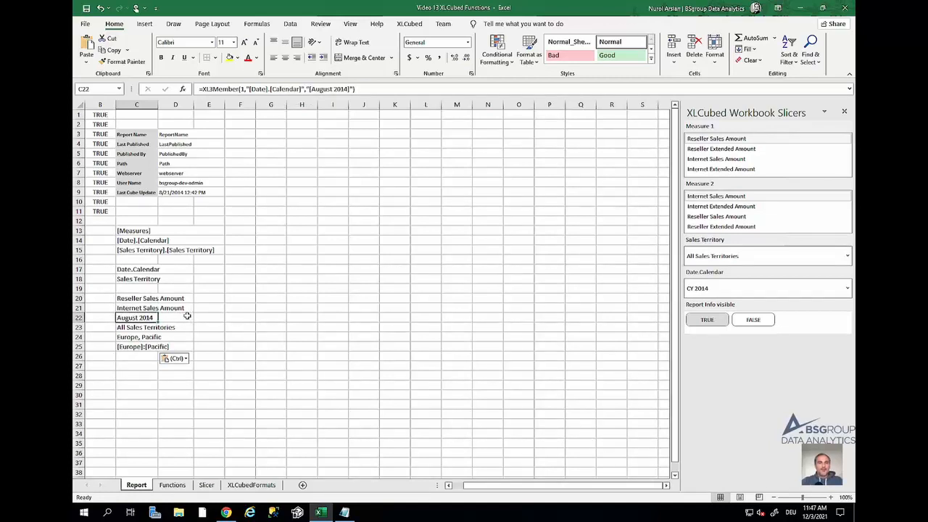
{"action": "left_click", "coordinate": [138, 329]}
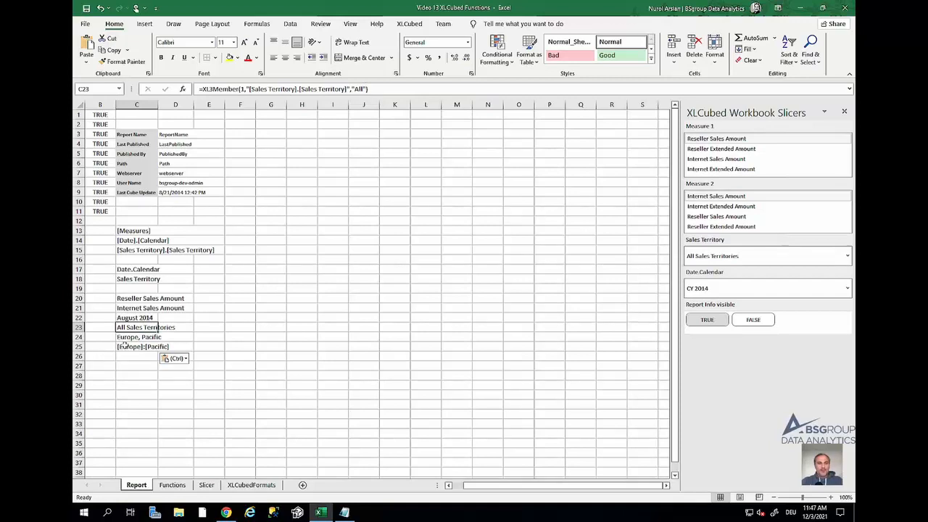
{"action": "key", "text": "Down"}
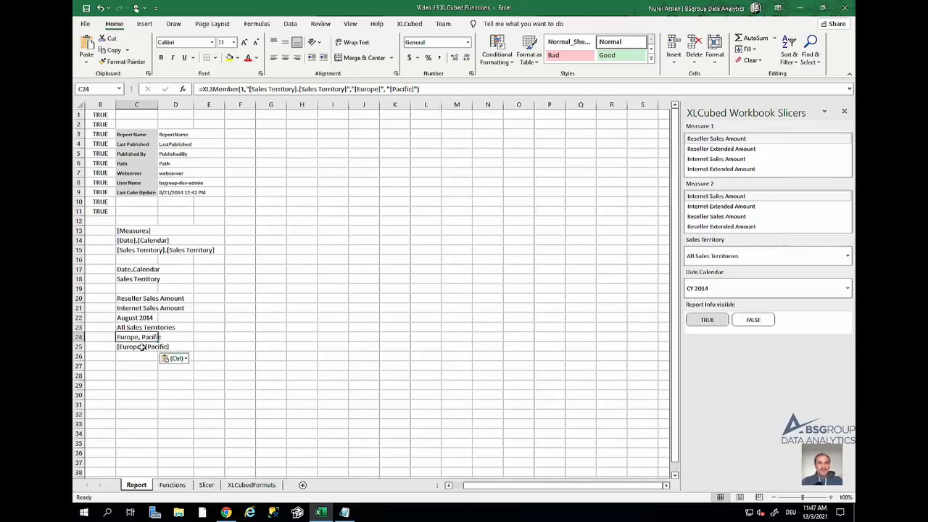
{"action": "left_click", "coordinate": [143, 347]}
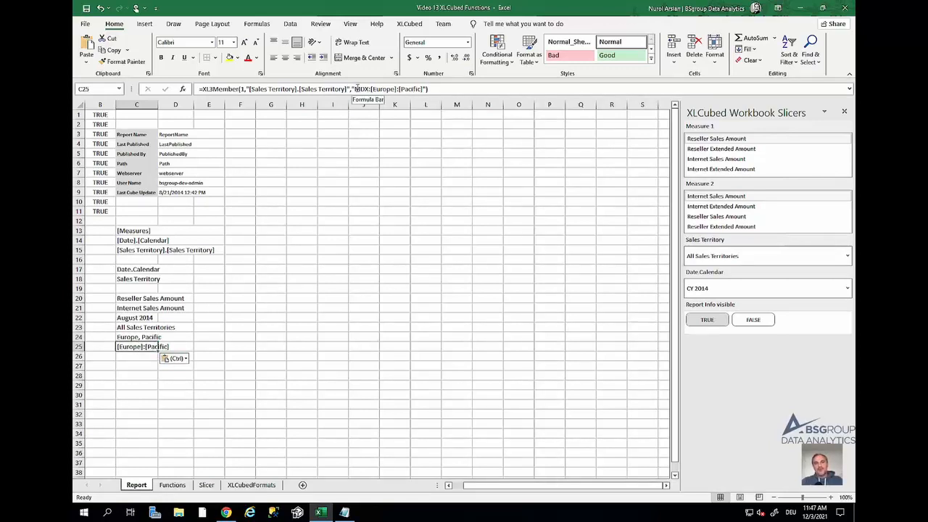
{"action": "left_click_drag", "start_coordinate": [355, 89], "coordinate": [399, 88]}
{"action": "left_click", "coordinate": [397, 89]}
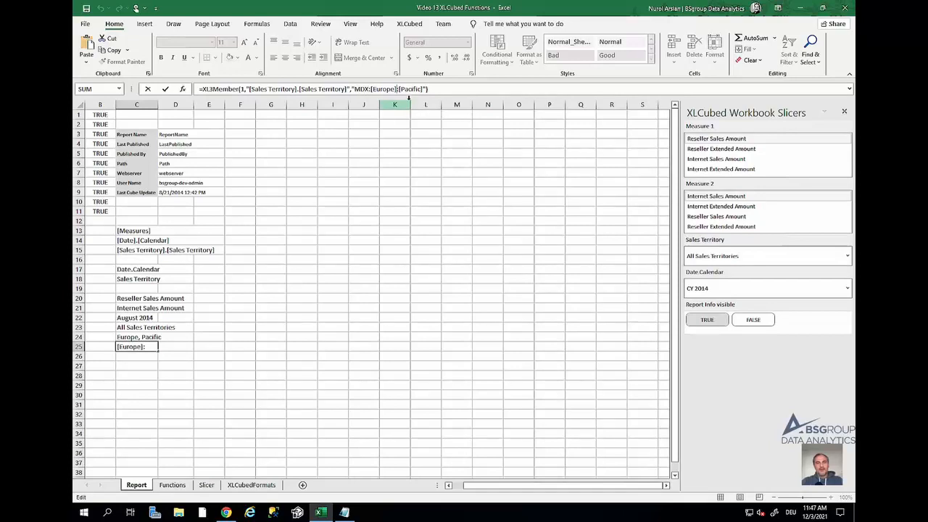
{"action": "key", "text": "Return"}
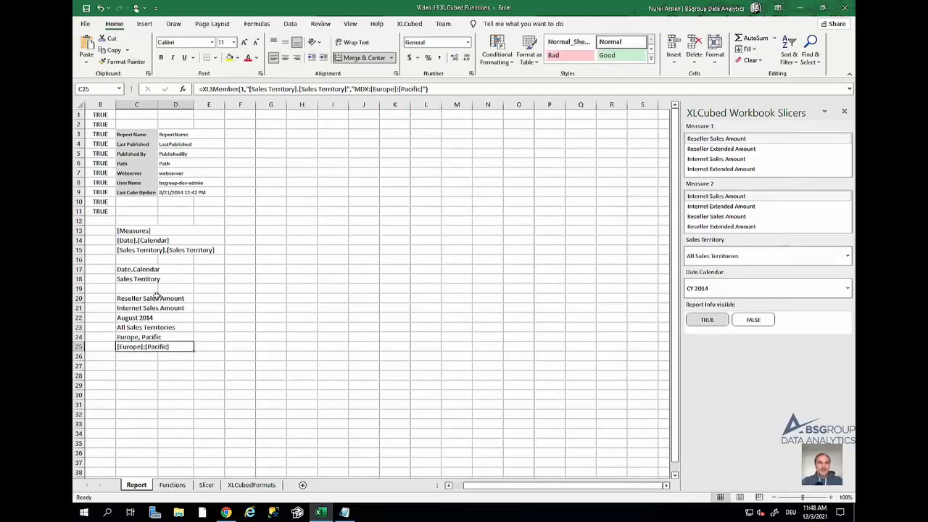
- Replace the hardcoded [Measures] hierarchy in C20's XL3Member formula for Reseller Sales Amount with a reference to C13
{"action": "left_click", "coordinate": [156, 298]}
{"action": "left_click", "coordinate": [247, 88]}
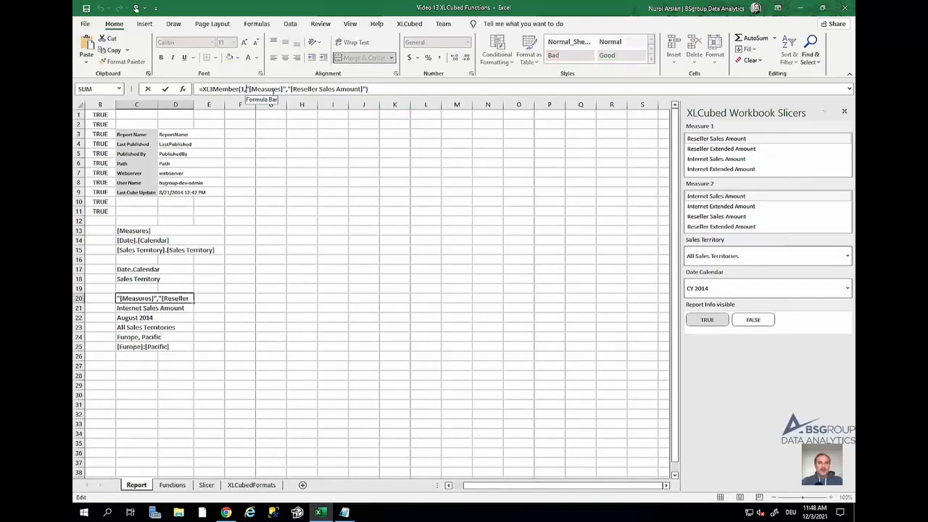
{"action": "left_click", "coordinate": [286, 89], "text": "shift"}
{"action": "key", "text": "BackSpace"}
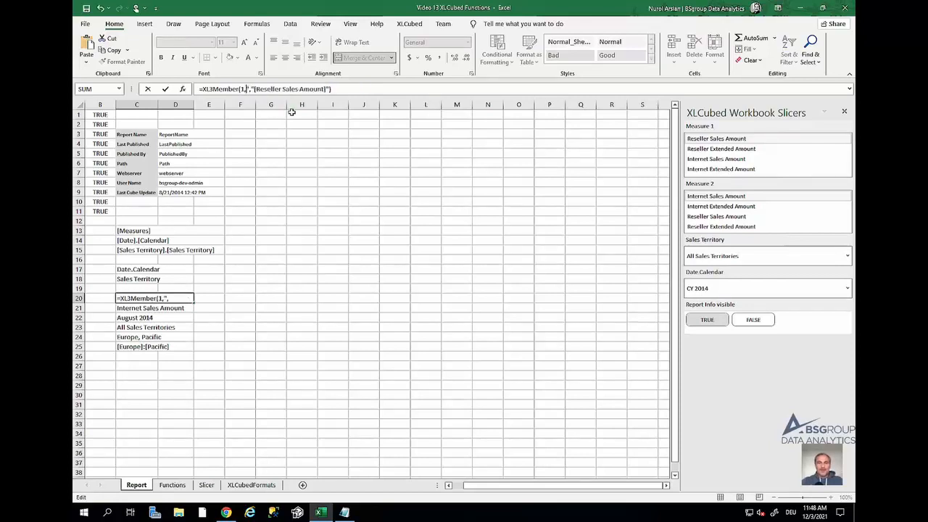
{"action": "left_click", "coordinate": [137, 230]}
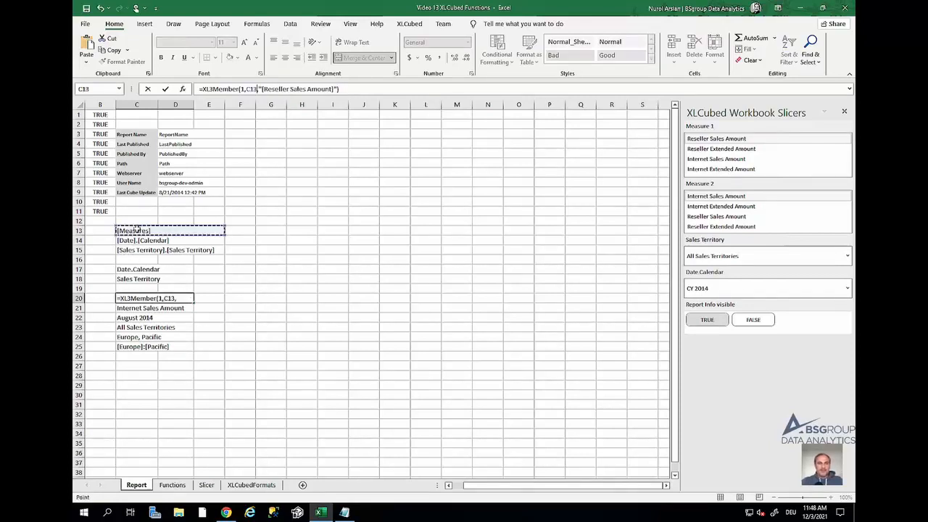
{"action": "key", "text": "Return"}
- Point the hierarchy argument of C21's XL3Member formula for Internet Sales Amount to cell C13
{"action": "left_click", "coordinate": [247, 90]}
{"action": "left_click", "coordinate": [287, 89], "text": "shift"}
{"action": "key", "text": "BackSpace"}
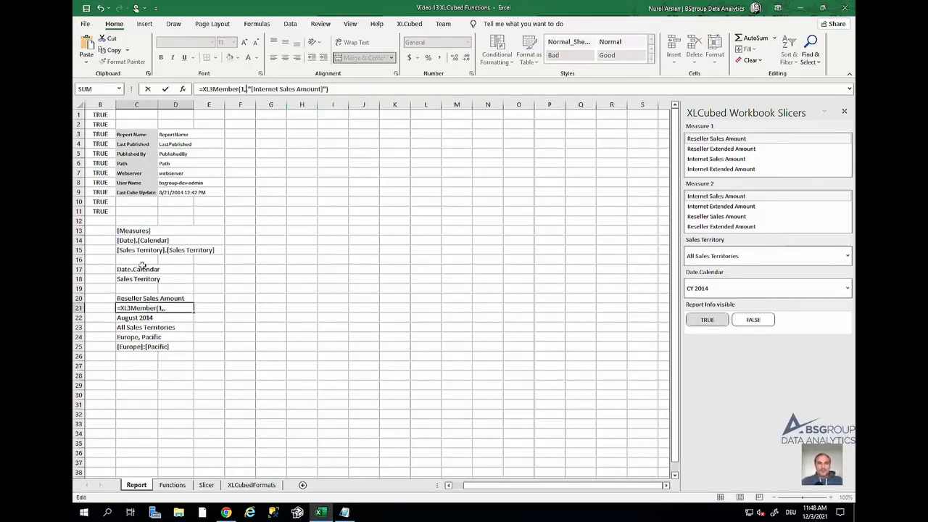
{"action": "left_click", "coordinate": [137, 230]}
{"action": "key", "text": "Return"}
- Replace the [Date].[Calendar] text in C22's XL3Member formula for August 2014 with a reference to C14
{"action": "left_click", "coordinate": [247, 89]}
{"action": "left_click", "coordinate": [304, 89], "text": "shift"}
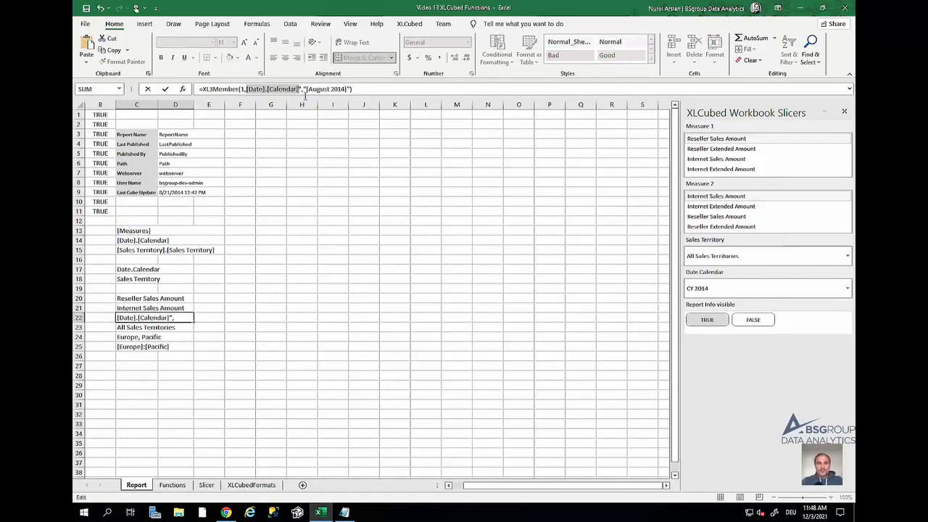
{"action": "key", "text": "BackSpace"}
{"action": "left_click", "coordinate": [137, 240]}
{"action": "key", "text": "Return"}
- Replace the hardcoded Sales Territory hierarchy in C23's XL3Member formula for All with a reference to C15
{"action": "left_click", "coordinate": [247, 89]}
{"action": "left_click", "coordinate": [350, 88], "text": "shift"}
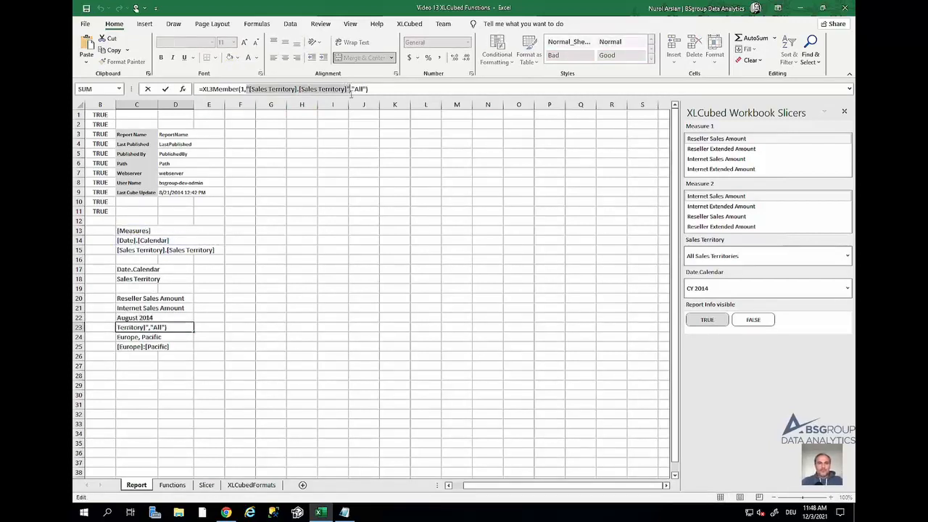
{"action": "key", "text": "BackSpace"}
{"action": "left_click", "coordinate": [137, 250]}
{"action": "key", "text": "Return"}
- Point the hierarchy argument of C24's XL3Member formula for Europe and Pacific to cell C15
{"action": "left_click", "coordinate": [247, 89]}
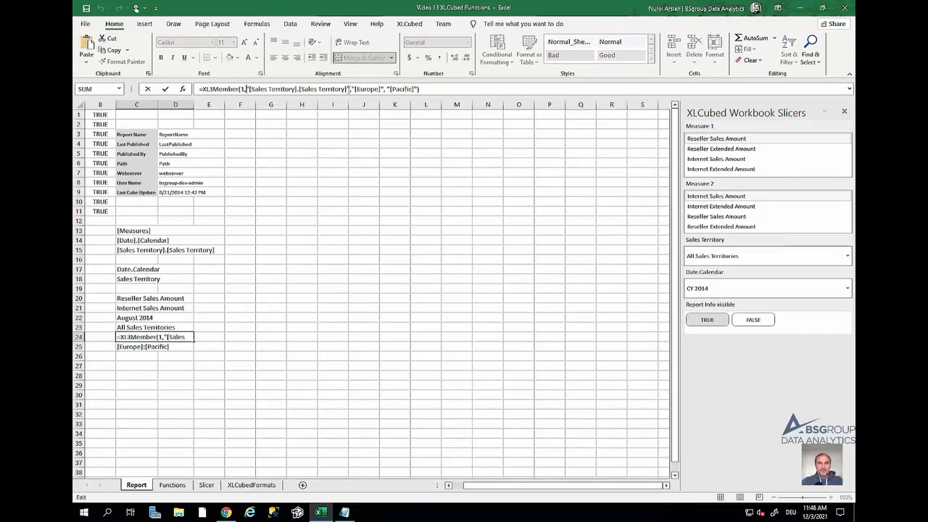
{"action": "left_click", "coordinate": [350, 88], "text": "shift"}
{"action": "key", "text": "BackSpace"}
{"action": "left_click", "coordinate": [143, 250]}
{"action": "key", "text": "Return"}
- Point the hierarchy argument of C25's XL3Member formula with the MDX Europe-to-Pacific range to cell C15
{"action": "left_click", "coordinate": [247, 89]}
{"action": "left_click", "coordinate": [350, 88], "text": "shift"}
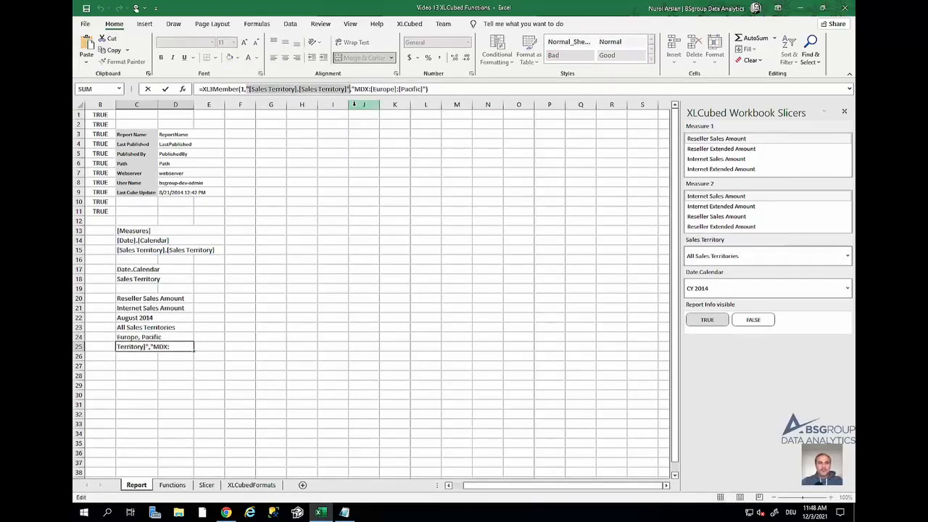
{"action": "key", "text": "BackSpace"}
{"action": "left_click", "coordinate": [148, 250]}
{"action": "key", "text": "ctrl+Return"}
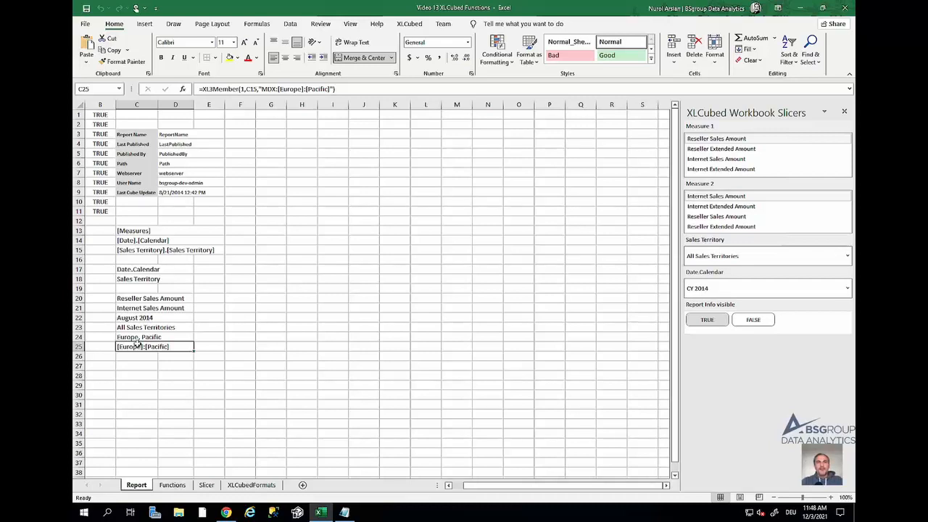
- Mark XL3PropertyLookup on the Functions sheet, then paste its formulas for Calendar Quarter, MEMBER_KEY and MEMBER_UNIQUE_NAME into G22:G24 of Report and review them
{"action": "left_click", "coordinate": [172, 485]}
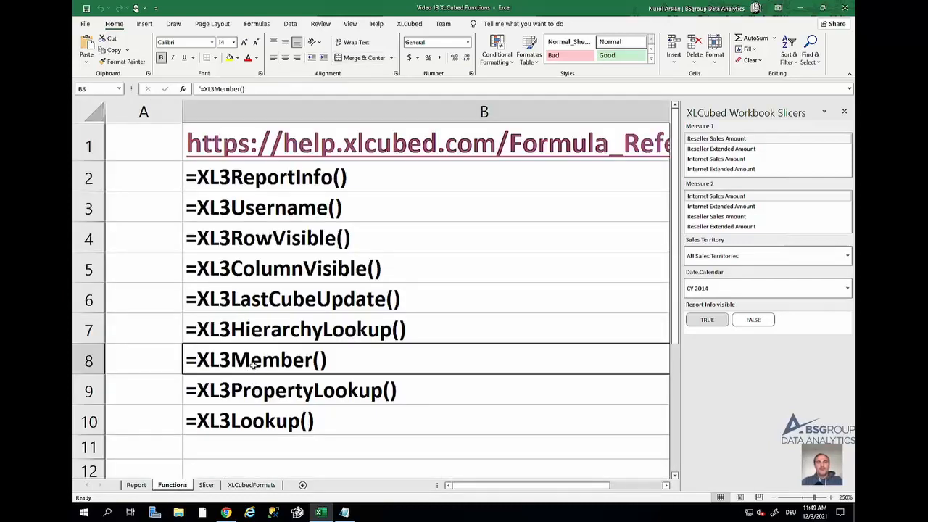
{"action": "left_click", "coordinate": [255, 398]}
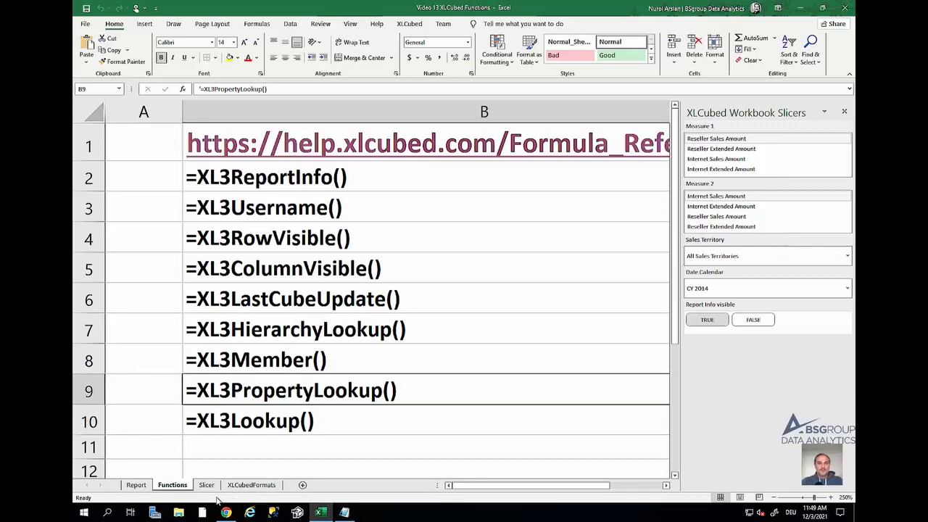
{"action": "left_click", "coordinate": [136, 485]}
{"action": "left_click", "coordinate": [237, 318]}
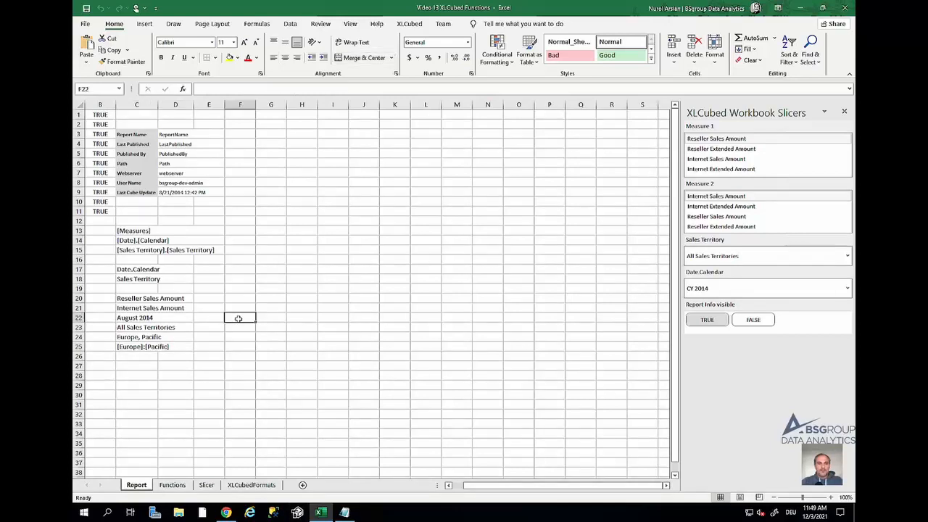
{"action": "left_click", "coordinate": [270, 317]}
{"action": "key", "text": "ctrl+v"}
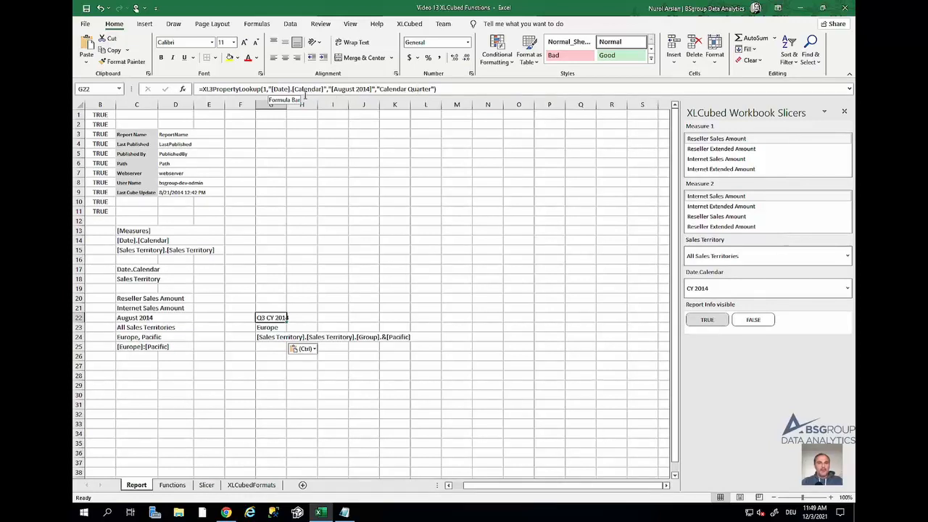
{"action": "key", "text": "Down"}
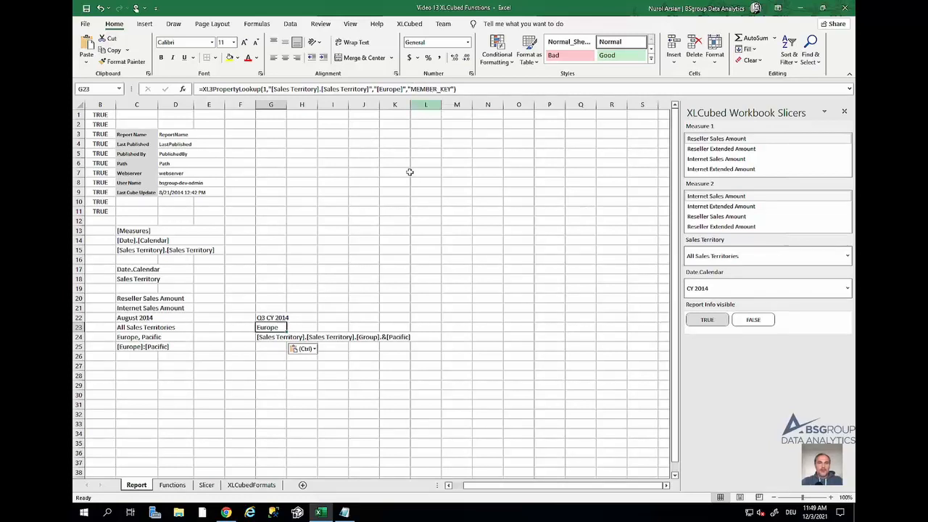
{"action": "left_click", "coordinate": [271, 338]}
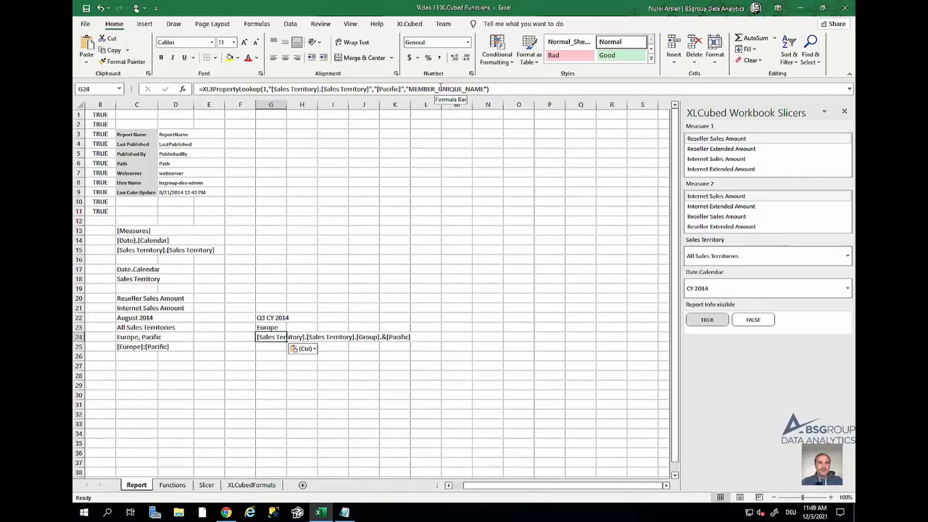
- Replace the hierarchy and August 2014 member in G22's XL3PropertyLookup formula with references to C14 and C22
{"action": "key", "text": "Up"}
{"action": "key", "text": "Up"}
{"action": "left_click", "coordinate": [268, 88]}
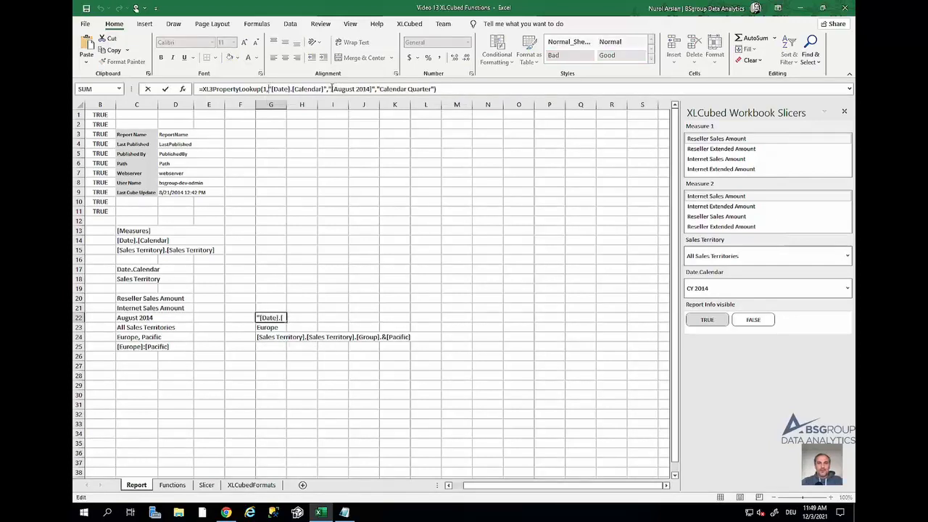
{"action": "left_click", "coordinate": [332, 88], "text": "shift"}
{"action": "key", "text": "BackSpace"}
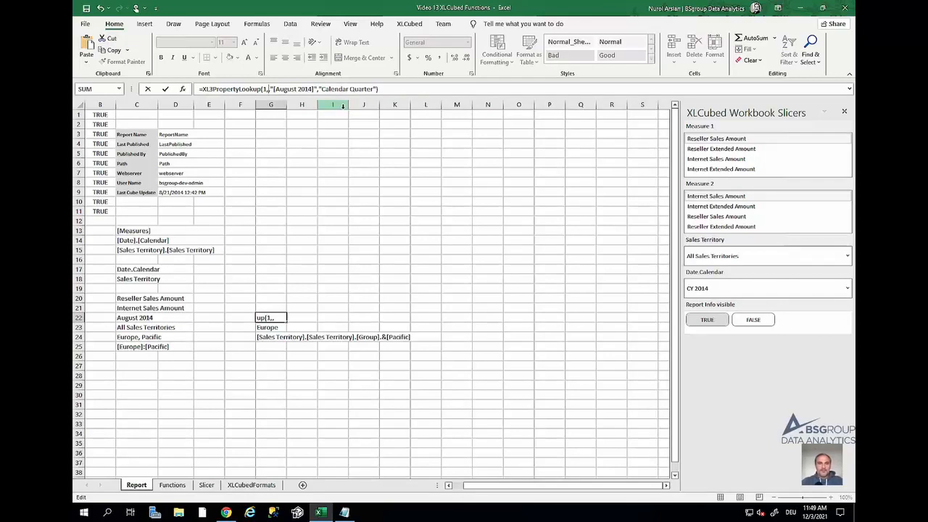
{"action": "left_click", "coordinate": [144, 240]}
{"action": "type", "text": ","}
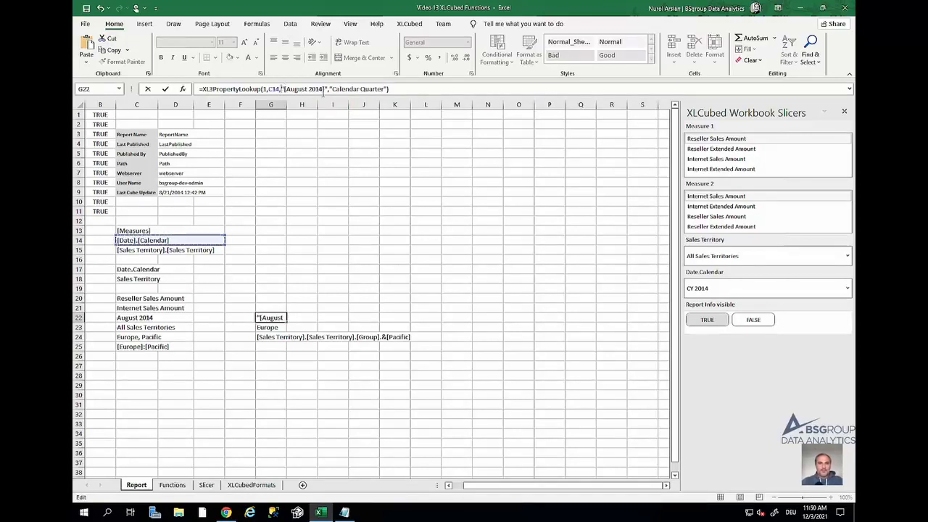
{"action": "left_click", "coordinate": [331, 90], "text": "shift"}
{"action": "key", "text": "BackSpace"}
{"action": "left_click", "coordinate": [150, 317]}
{"action": "type", "text": ","}
{"action": "key", "text": "Return"}
- Replace the hardcoded Sales Territory hierarchy in G23's MEMBER_KEY lookup formula with a reference to C15
{"action": "left_click", "coordinate": [269, 90]}
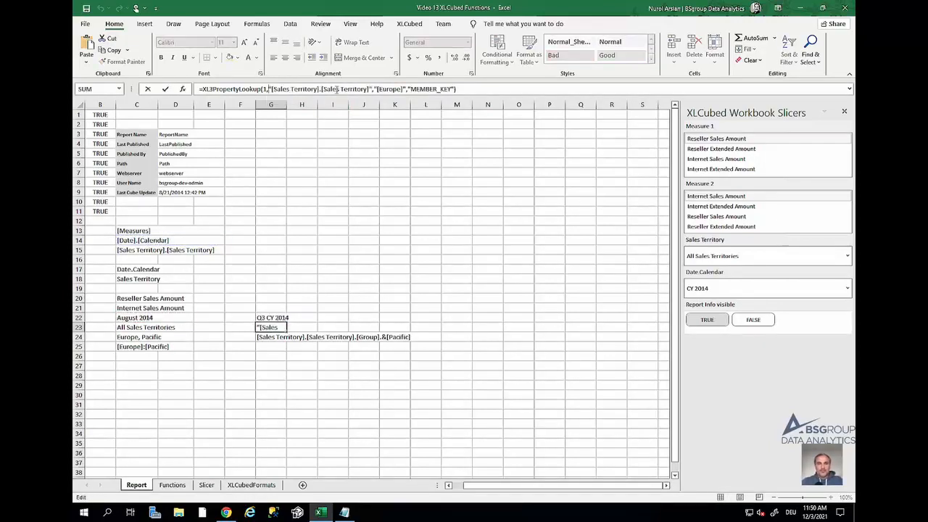
{"action": "left_click", "coordinate": [372, 90], "text": "shift"}
{"action": "key", "text": "BackSpace"}
{"action": "left_click", "coordinate": [153, 250]}
{"action": "type", "text": ","}
{"action": "key", "text": "Return"}
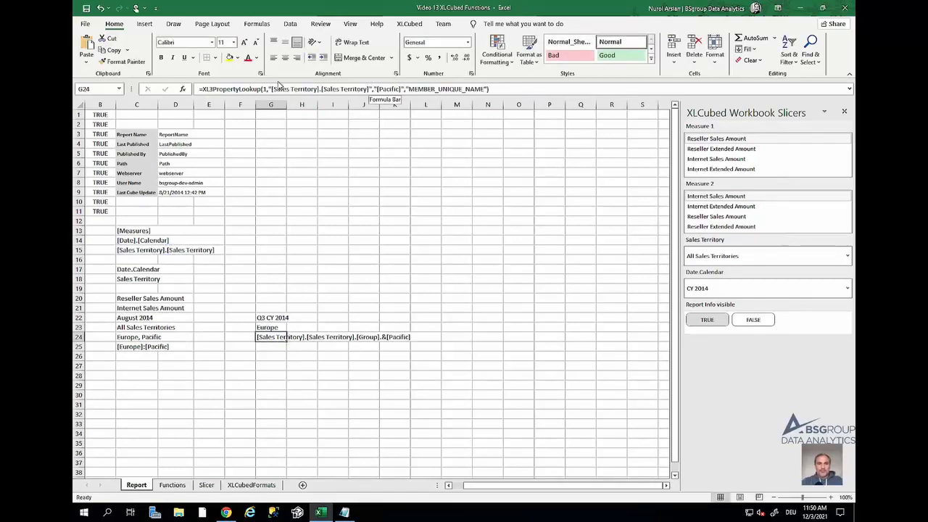
- Point the hierarchy argument of G24's MEMBER_UNIQUE_NAME lookup formula to cell C15
{"action": "left_click", "coordinate": [269, 89]}
{"action": "left_click", "coordinate": [372, 89], "text": "shift"}
{"action": "key", "text": "BackSpace"}
{"action": "left_click", "coordinate": [145, 250]}
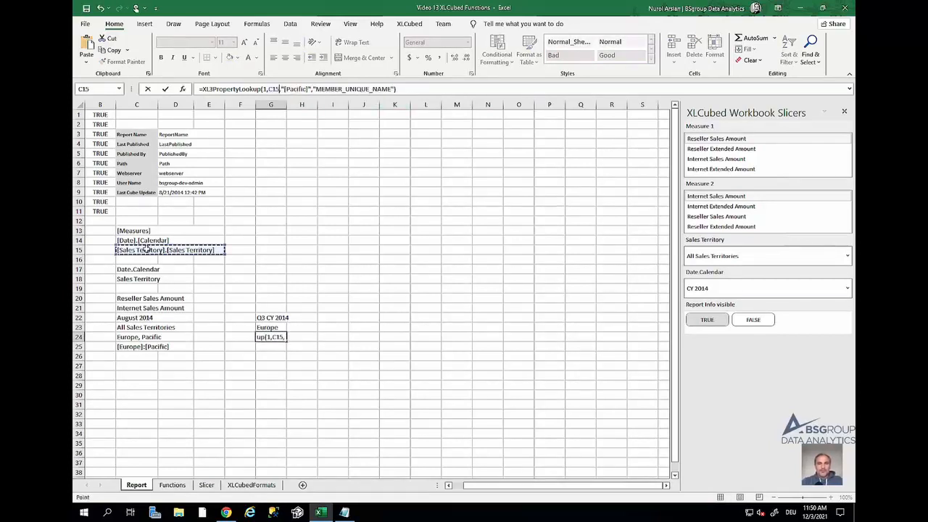
{"action": "key", "text": "Return"}
- Merge columns G to L separately in each of rows 22, 23 and 24, keeping the lookup results left-aligned
{"action": "left_click_drag", "start_coordinate": [272, 320], "coordinate": [427, 327]}
{"action": "left_click", "coordinate": [356, 60]}
{"action": "left_click", "coordinate": [356, 59]}
{"action": "left_click_drag", "start_coordinate": [272, 337], "coordinate": [427, 337]}
{"action": "left_click", "coordinate": [357, 60]}
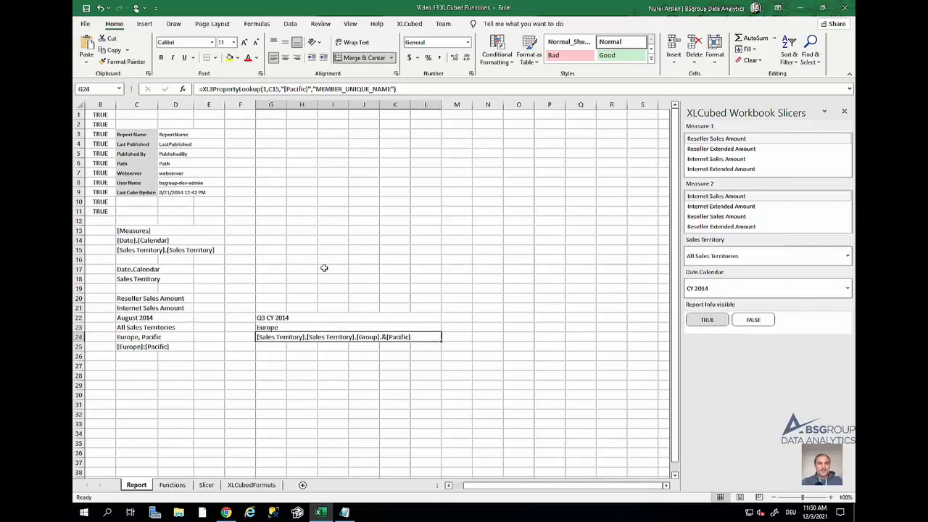
- Paste XL3PropertyLookup formulas for CATALOG_NAME and CUBE_NAME into D10:D11 and label them Catalog Name and Cube Name in column C
{"action": "left_click", "coordinate": [181, 202]}
{"action": "type", "text": "AdventureWorksDW2012 Adventure Works"}
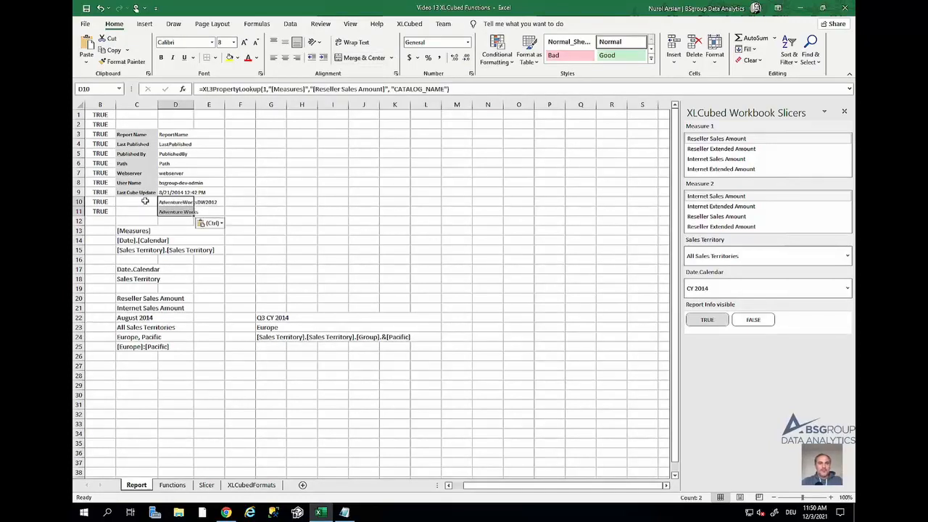
{"action": "key", "text": "Left"}
{"action": "type", "text": "Catalog Name"}
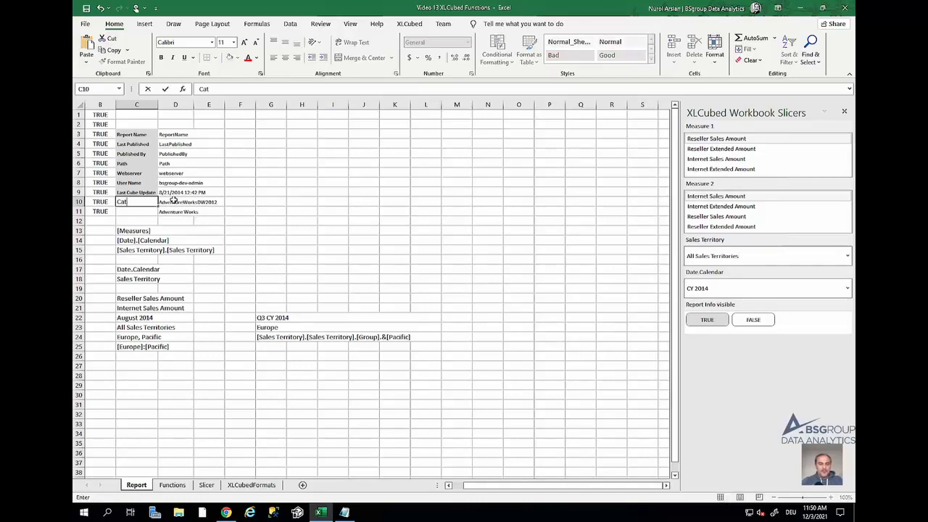
{"action": "key", "text": "Return"}
{"action": "type", "text": "Cube Name"}
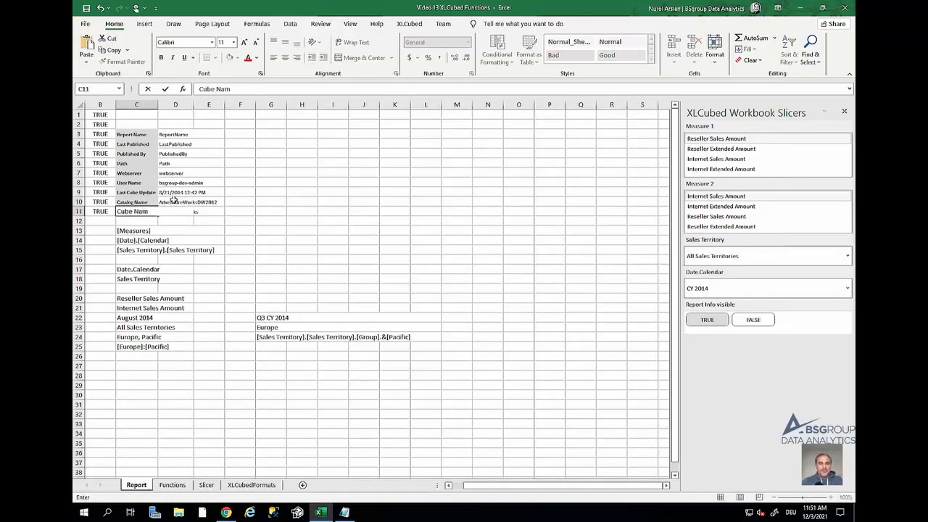
- Merge D10:E10 and D11:E11 separately and left-align the catalog and cube names
{"action": "left_click_drag", "start_coordinate": [181, 202], "coordinate": [209, 212]}
{"action": "left_click", "coordinate": [363, 57]}
{"action": "left_click", "coordinate": [274, 57]}
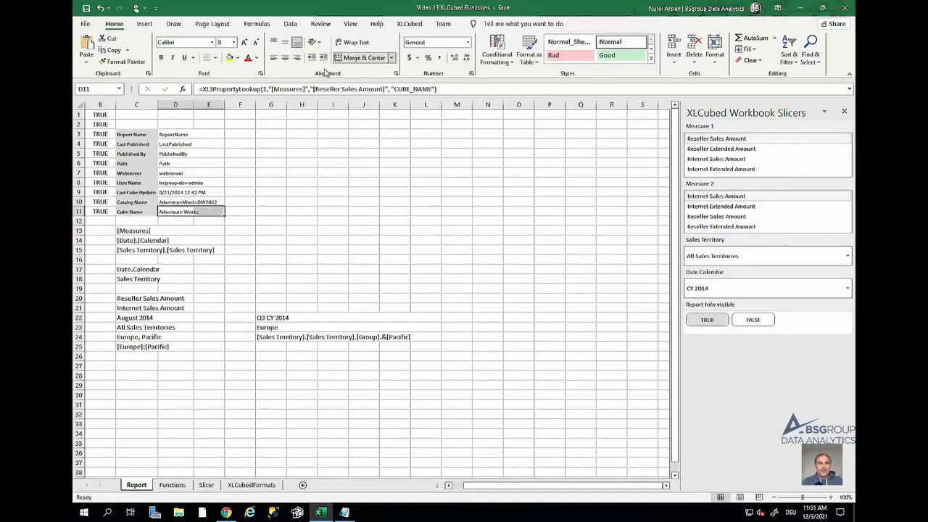
{"action": "left_click", "coordinate": [363, 57]}
{"action": "left_click", "coordinate": [274, 58]}
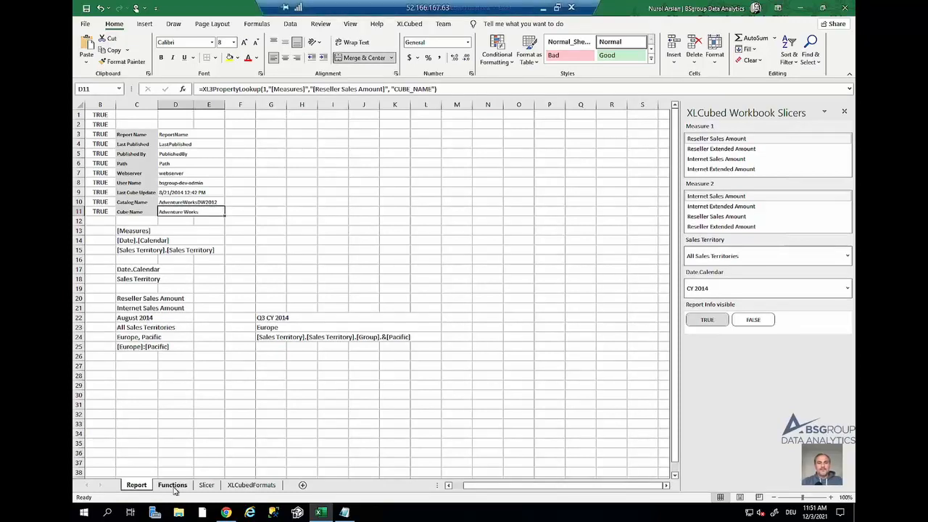
- Mark XL3Lookup on the Functions sheet, then enter an XL3Lookup formula in Report's G27 for Reseller Sales Amount, Europe and CY 2014
{"action": "left_click", "coordinate": [172, 484]}
{"action": "left_click", "coordinate": [281, 420]}
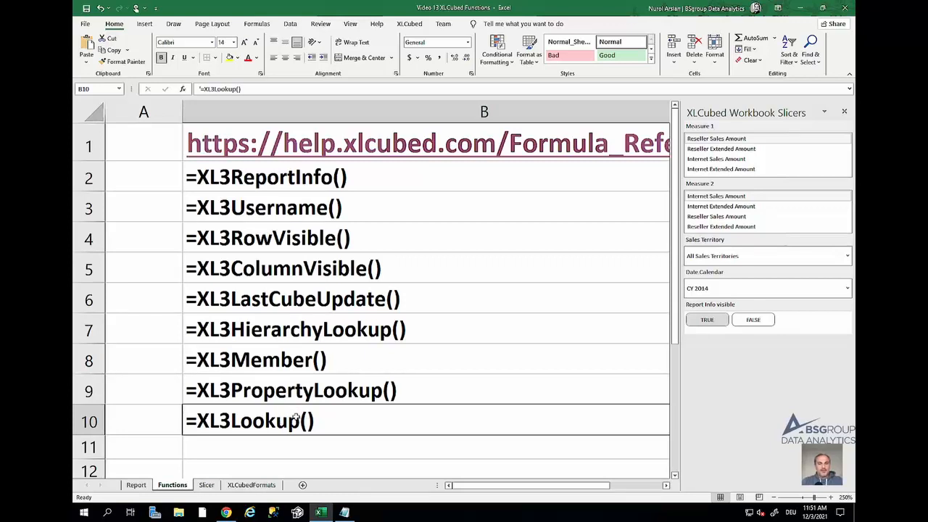
{"action": "left_click", "coordinate": [137, 485]}
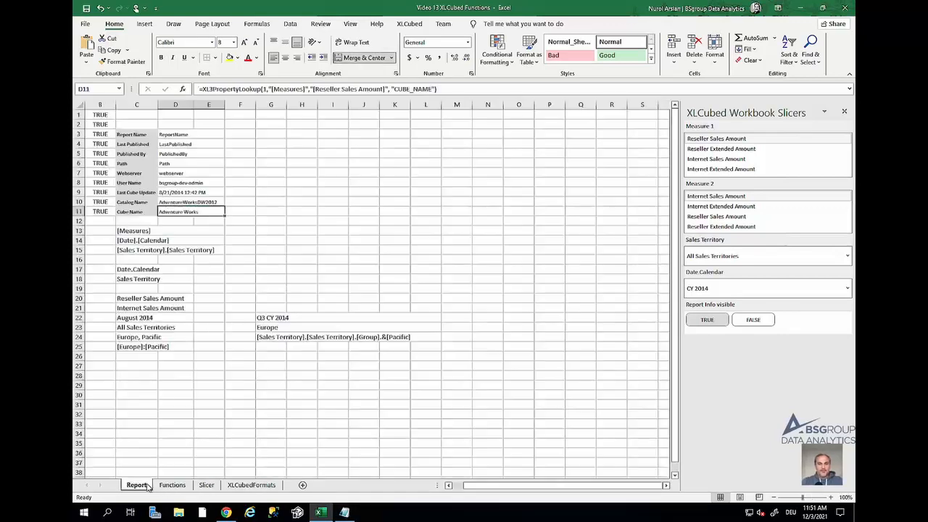
{"action": "left_click", "coordinate": [271, 364]}
{"action": "type", "text": "=XL3Lookup(1,\"[Measures]\",\"[Reseller Sales Amount]\",\"[Sales Territory].[Sales Territory]\",\"[Europe]\",\"[Date].[Calendar]\",\"[CY 2014]\")"}
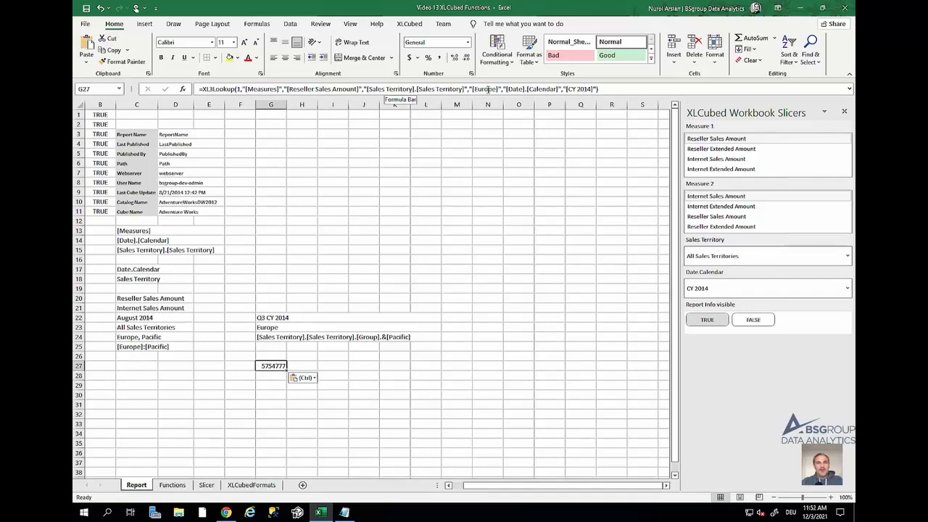
- Replace the [Measures] hierarchy and Reseller Sales Amount member in G27's XL3Lookup formula with references to C13 and C20
{"action": "left_click", "coordinate": [267, 89]}
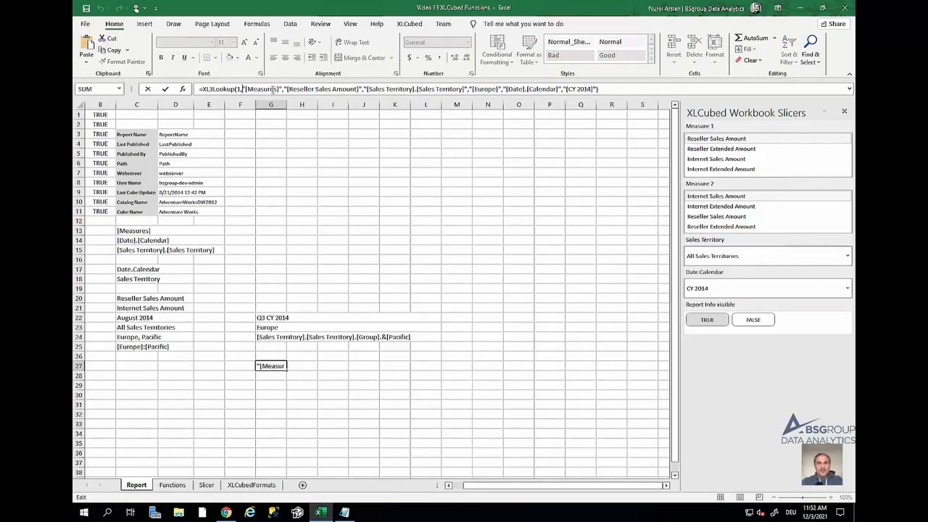
{"action": "key", "text": "Delete"}
{"action": "left_click", "coordinate": [144, 230]}
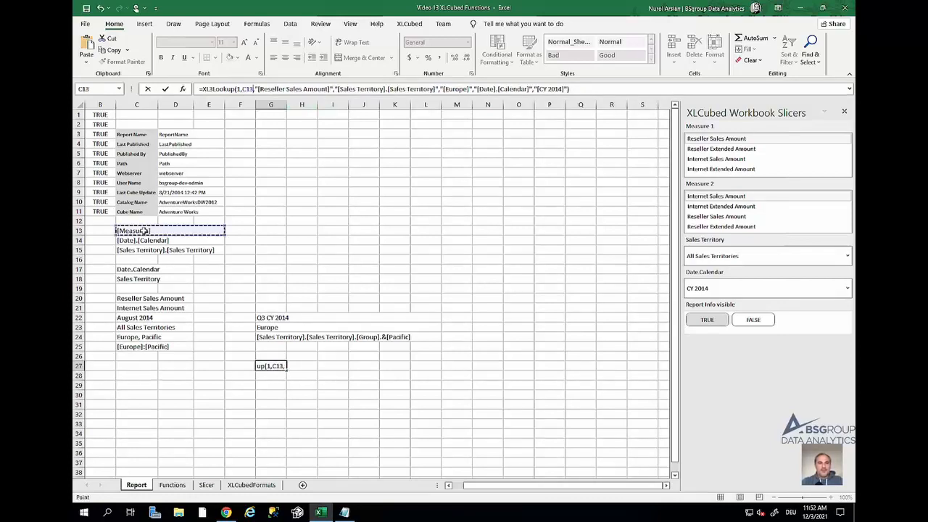
{"action": "left_click", "coordinate": [282, 90]}
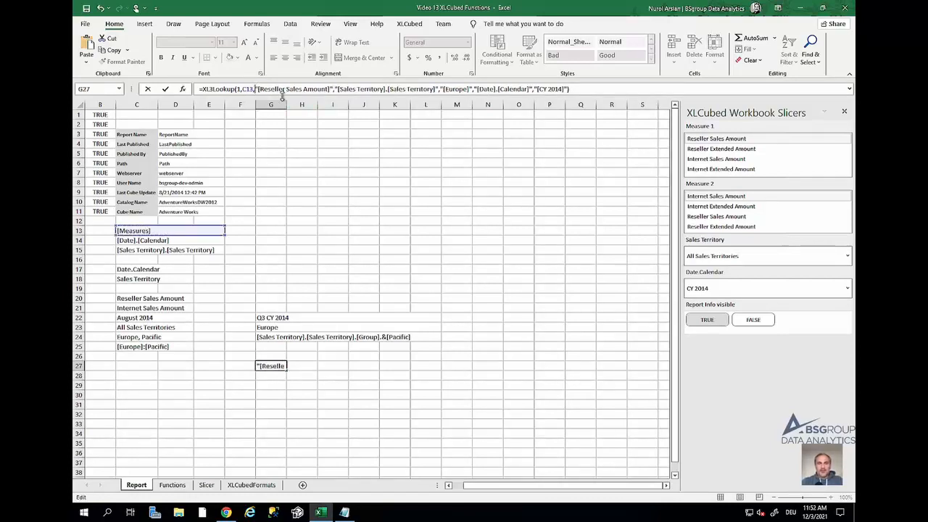
{"action": "left_click", "coordinate": [333, 88], "text": "shift"}
{"action": "key", "text": "Delete"}
{"action": "left_click", "coordinate": [145, 298]}
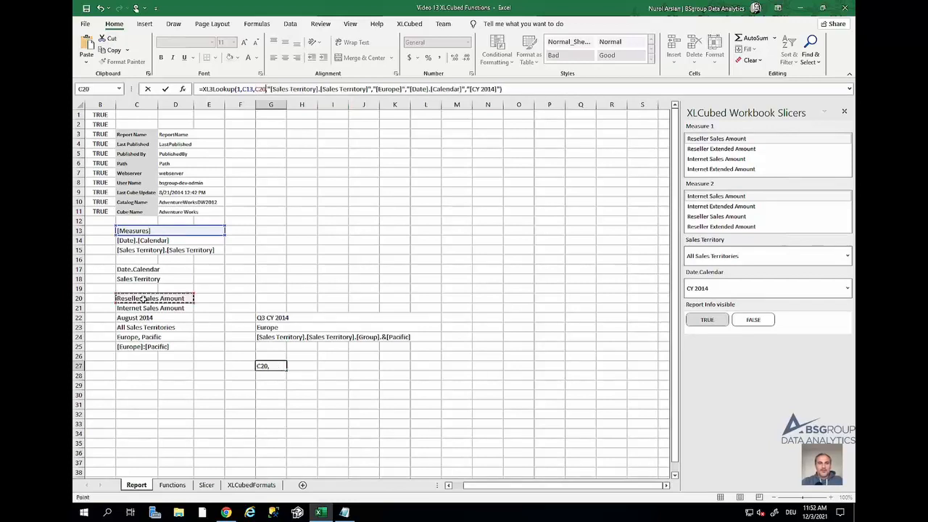
- Replace the Sales Territory hierarchy and Europe member in G27's XL3Lookup formula with references to C15 and C23
{"action": "left_click", "coordinate": [268, 89]}
{"action": "left_click", "coordinate": [371, 89], "text": "shift"}
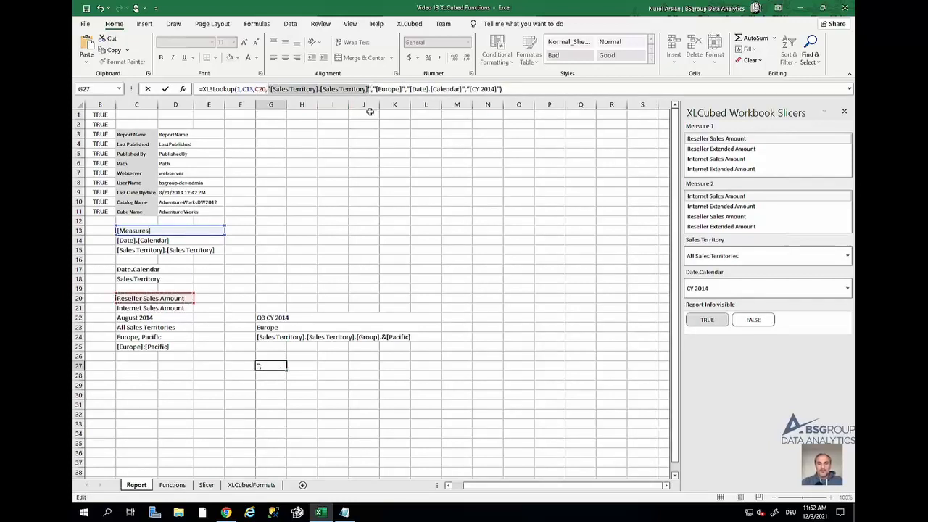
{"action": "key", "text": "Delete"}
{"action": "left_click", "coordinate": [165, 250]}
{"action": "left_click", "coordinate": [281, 88]}
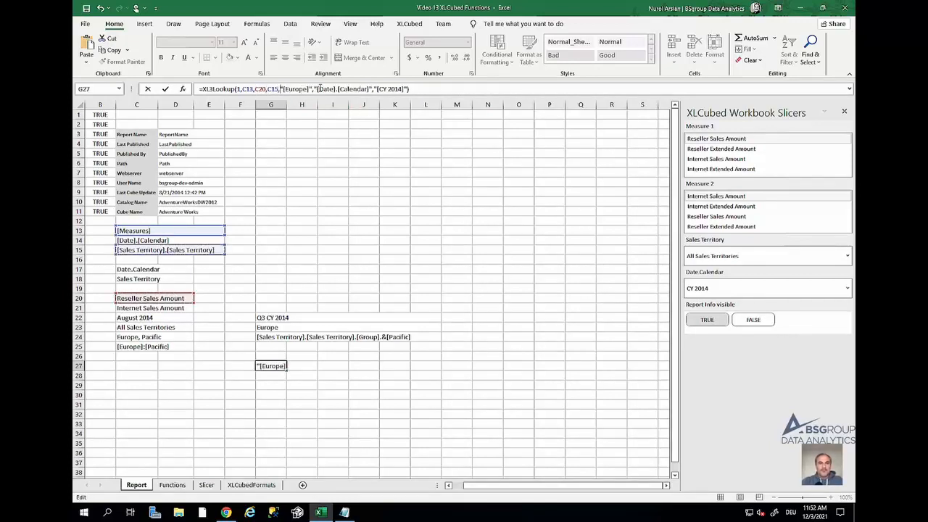
{"action": "left_click", "coordinate": [313, 88], "text": "shift"}
{"action": "key", "text": "Delete"}
{"action": "left_click", "coordinate": [143, 326]}
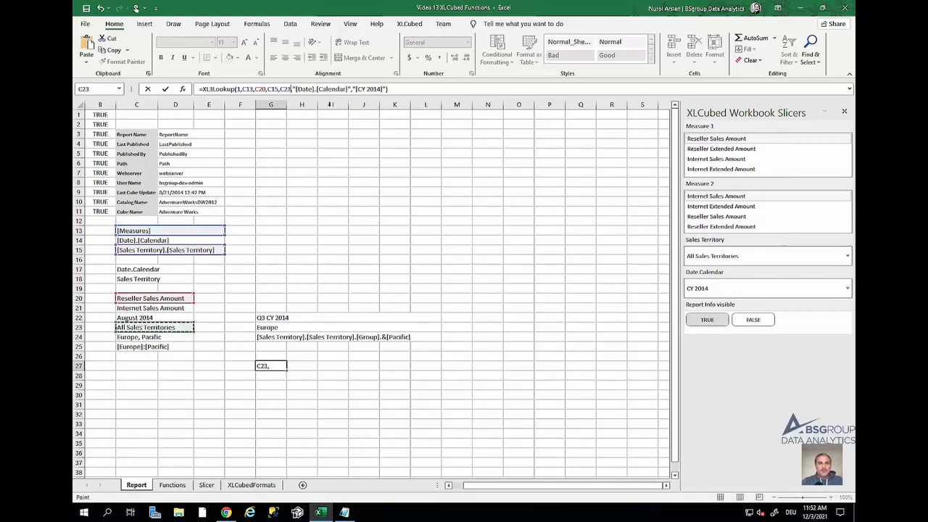
- Replace the [Date].[Calendar] hierarchy and CY 2014 member in G27's XL3Lookup formula with references to C14 and C22
{"action": "left_click", "coordinate": [292, 89]}
{"action": "left_click", "coordinate": [353, 88], "text": "shift"}
{"action": "key", "text": "Delete"}
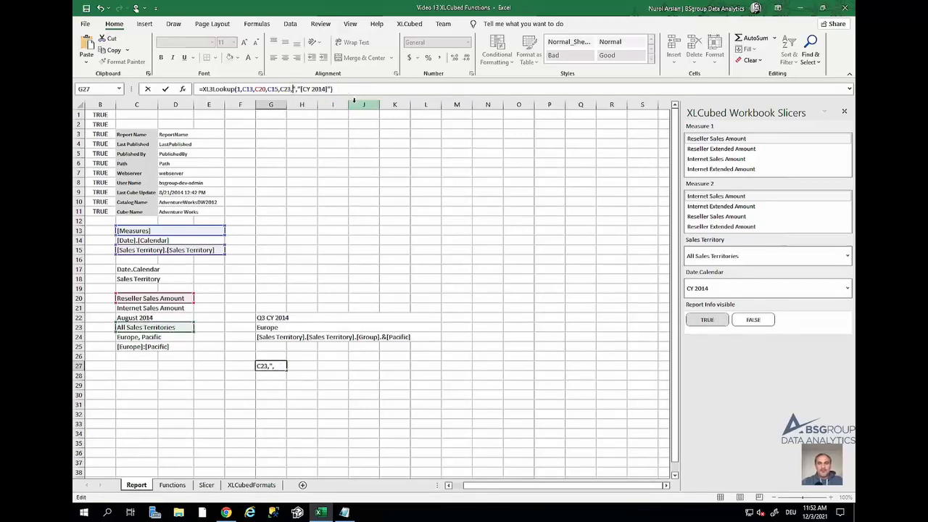
{"action": "left_click", "coordinate": [148, 241]}
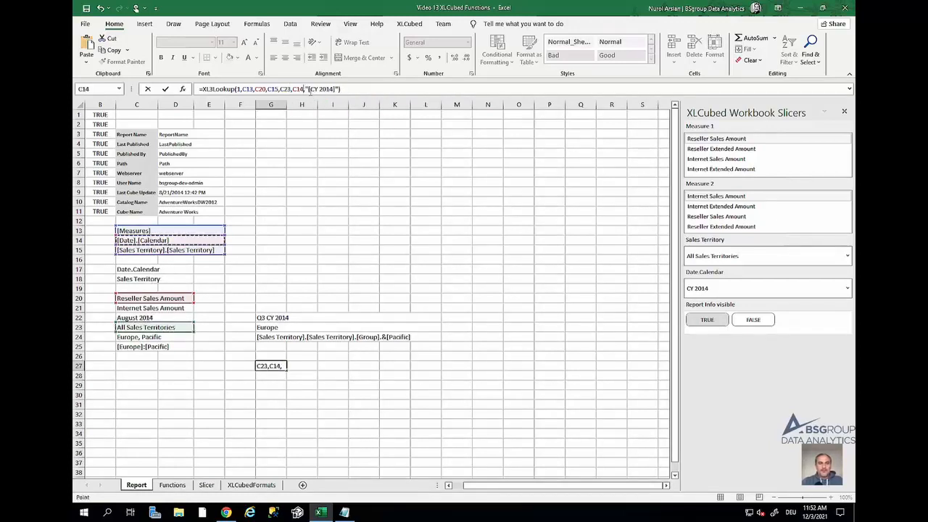
{"action": "left_click", "coordinate": [307, 89]}
{"action": "key", "text": "Delete"}
{"action": "key", "text": "Delete"}
{"action": "key", "text": "Delete"}
{"action": "key", "text": "Delete"}
{"action": "key", "text": "Delete"}
{"action": "key", "text": "Delete"}
{"action": "key", "text": "Delete"}
{"action": "key", "text": "Delete"}
{"action": "key", "text": "Delete"}
{"action": "key", "text": "Delete"}
{"action": "key", "text": "Delete"}
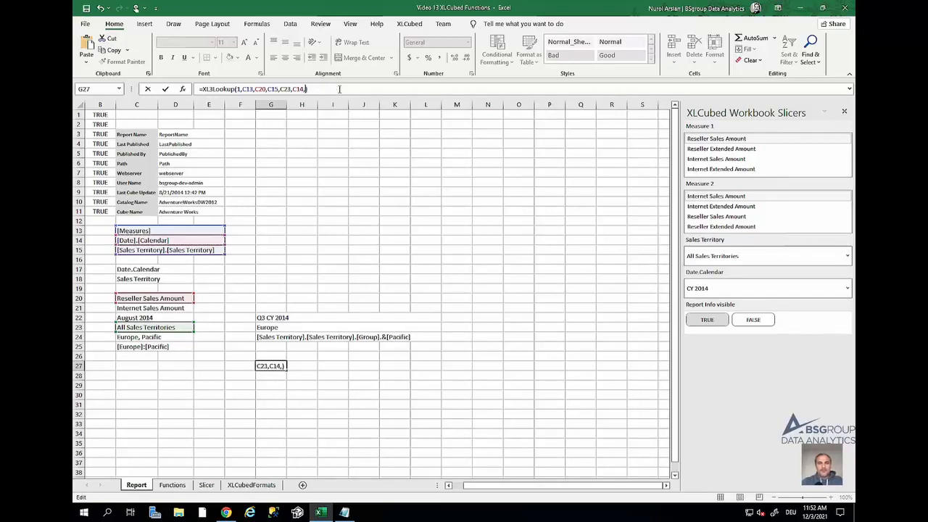
{"action": "left_click", "coordinate": [141, 317]}
{"action": "key", "text": "Return"}
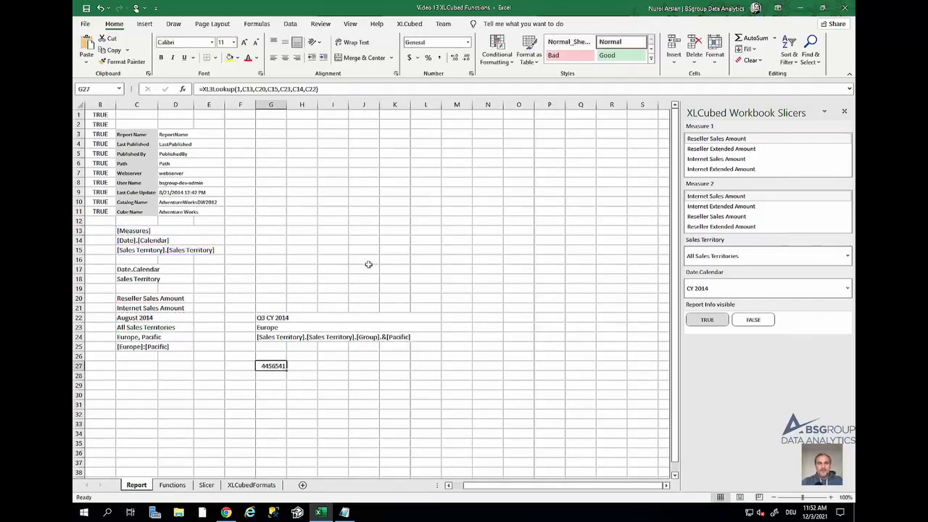
- Format G27 with a thousands separator and no decimals, then merge it with G28 and centre the value vertically
{"action": "left_click", "coordinate": [440, 57]}
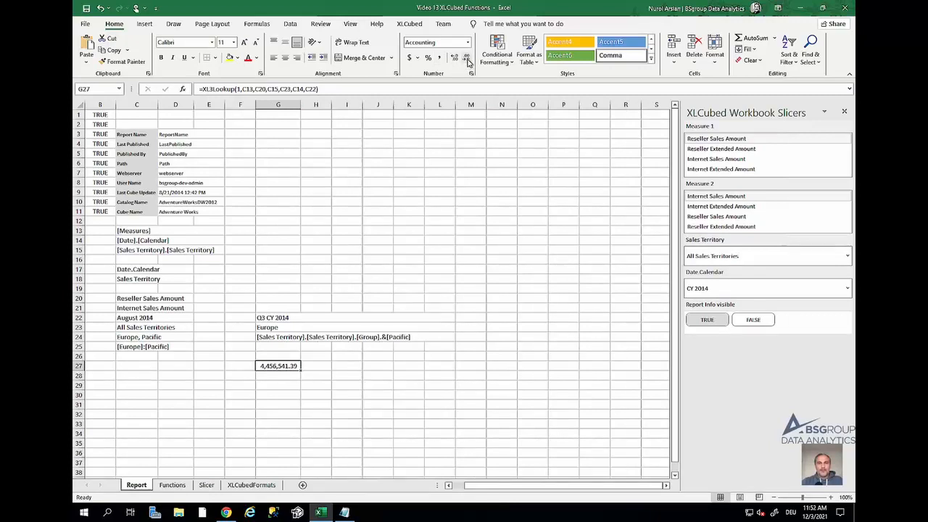
{"action": "left_click", "coordinate": [467, 58]}
{"action": "left_click", "coordinate": [467, 58]}
{"action": "key", "text": "ctrl+c"}
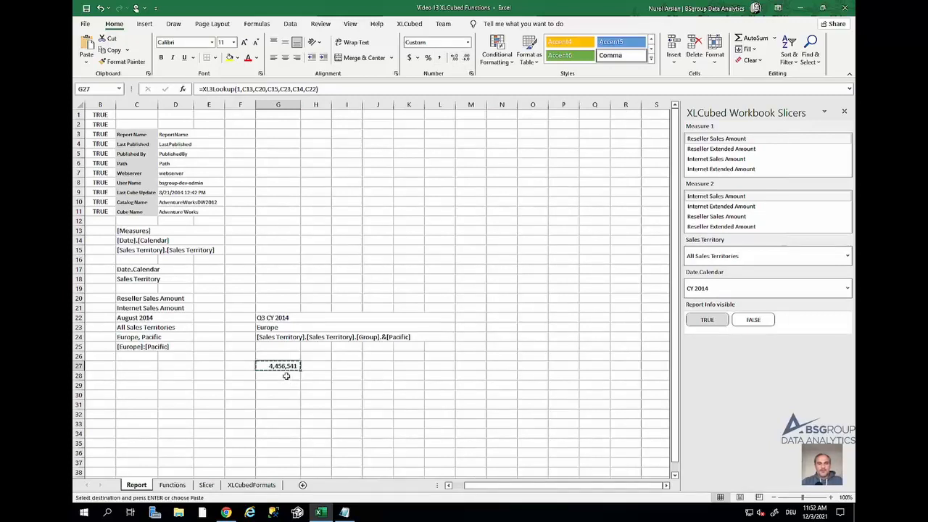
{"action": "left_click_drag", "start_coordinate": [284, 367], "coordinate": [284, 375]}
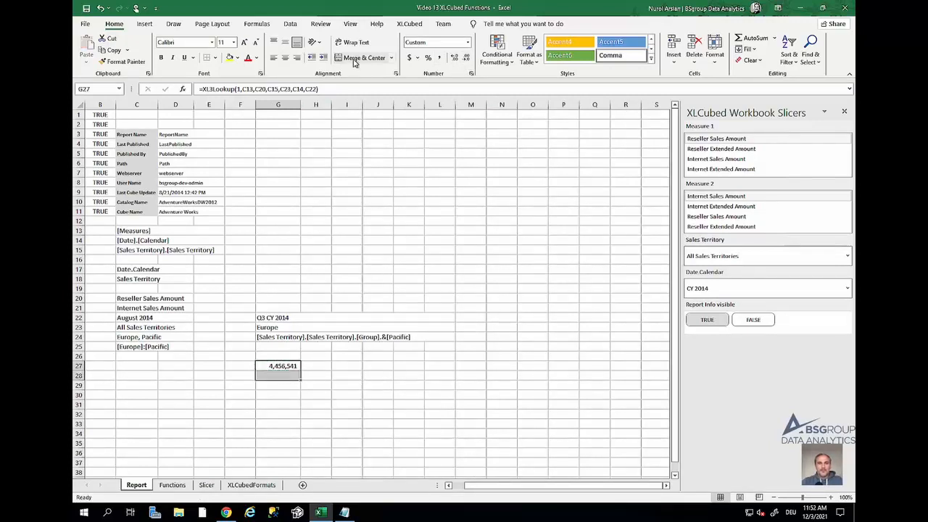
{"action": "left_click", "coordinate": [362, 57]}
{"action": "left_click", "coordinate": [285, 42]}
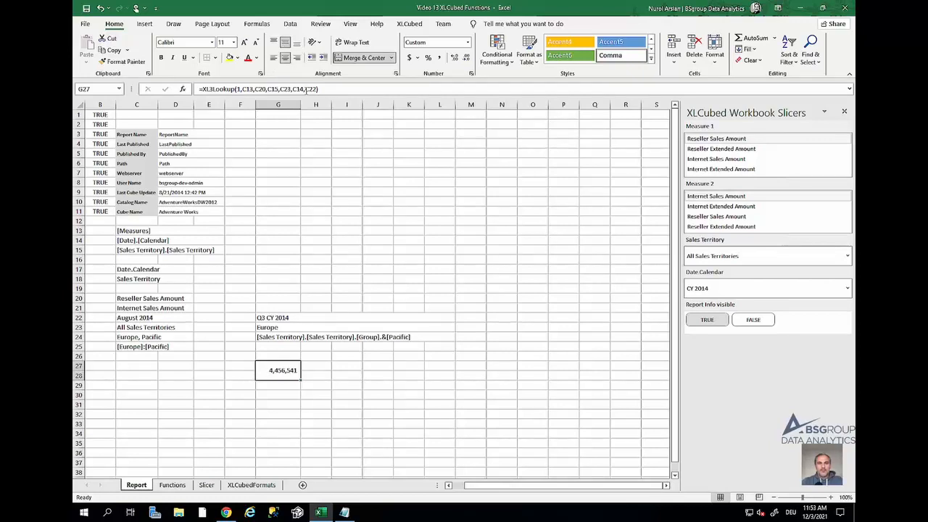
- Copy the merged G27 lookup cell with its formatting to G30
{"action": "key", "text": "ctrl+c"}
{"action": "left_click", "coordinate": [287, 394]}
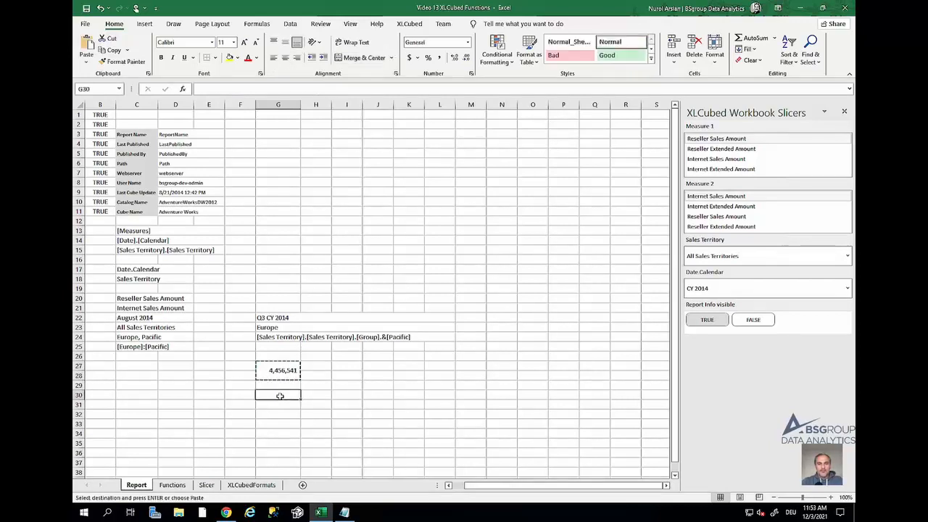
{"action": "key", "text": "Return"}
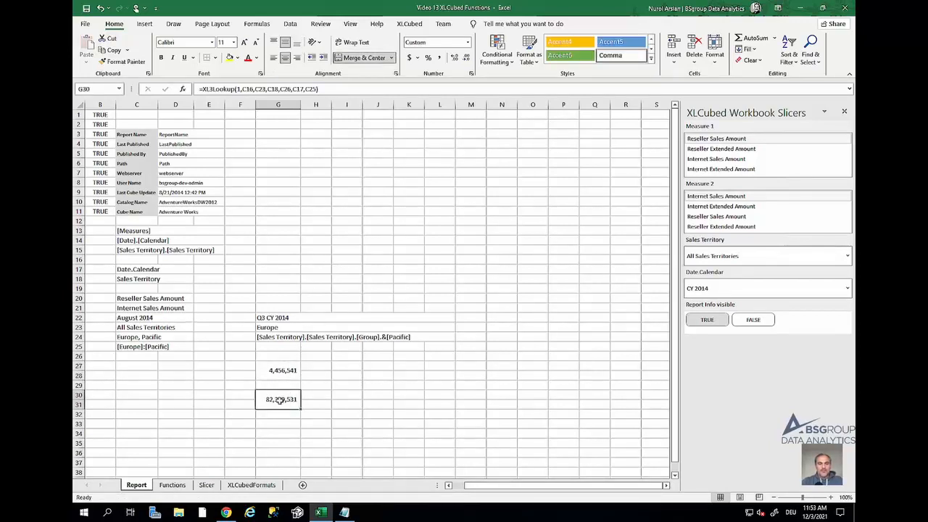
- Replace G30's shifted formula with G27's exact text, =XL3Lookup(1,C13,C20,C15,C23,C14,C22)
{"action": "left_click", "coordinate": [280, 376]}
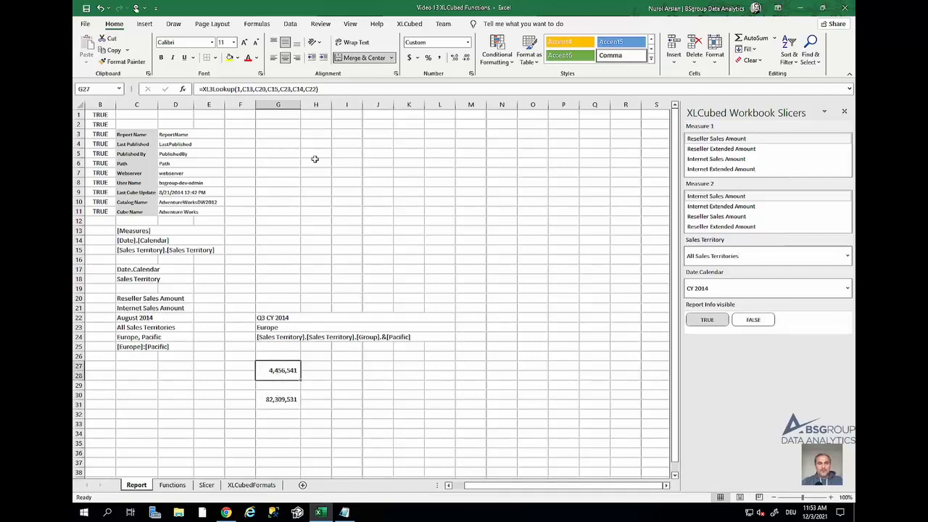
{"action": "left_click", "coordinate": [349, 89]}
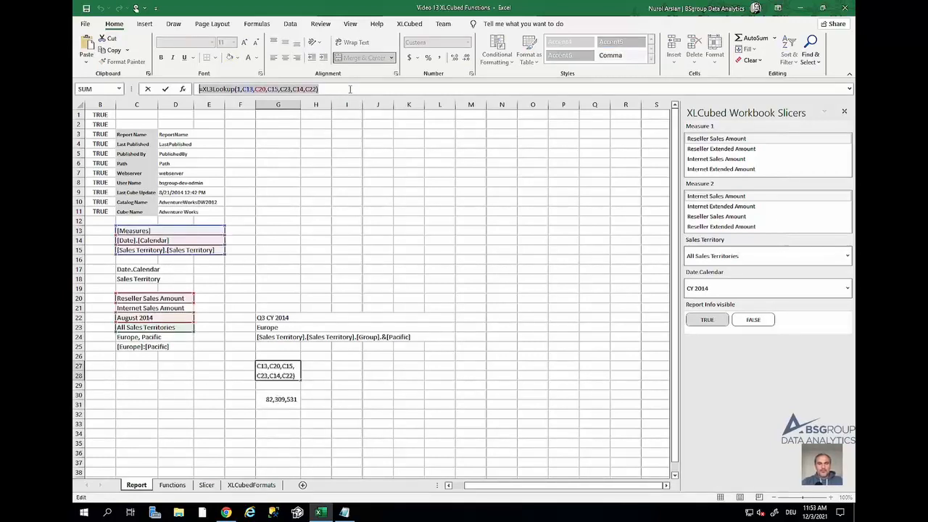
{"action": "key", "text": "Escape"}
{"action": "left_click", "coordinate": [279, 399]}
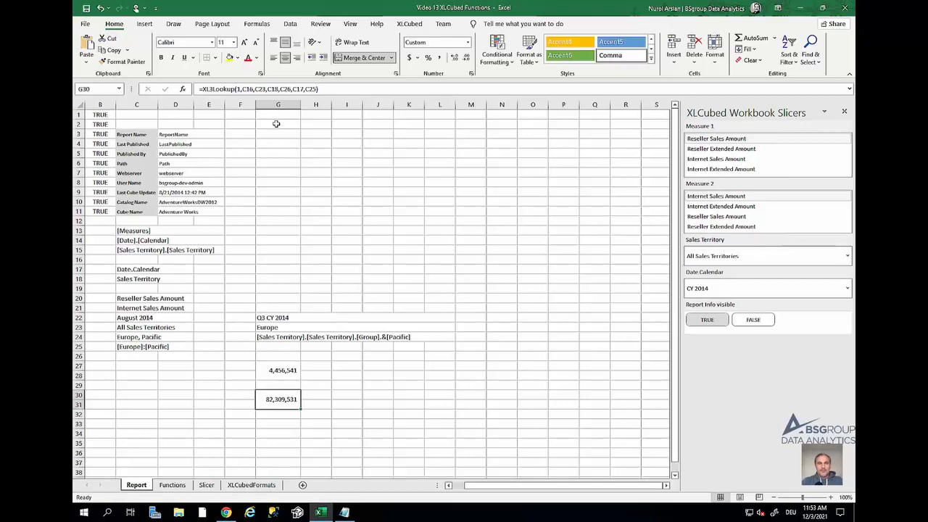
{"action": "left_click", "coordinate": [351, 89]}
{"action": "key", "text": "Return"}
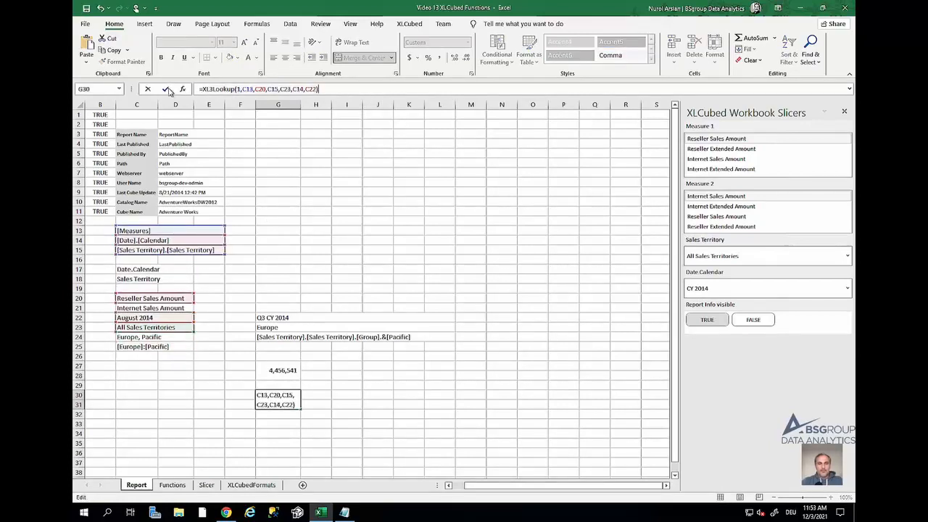
{"action": "left_click", "coordinate": [279, 399]}
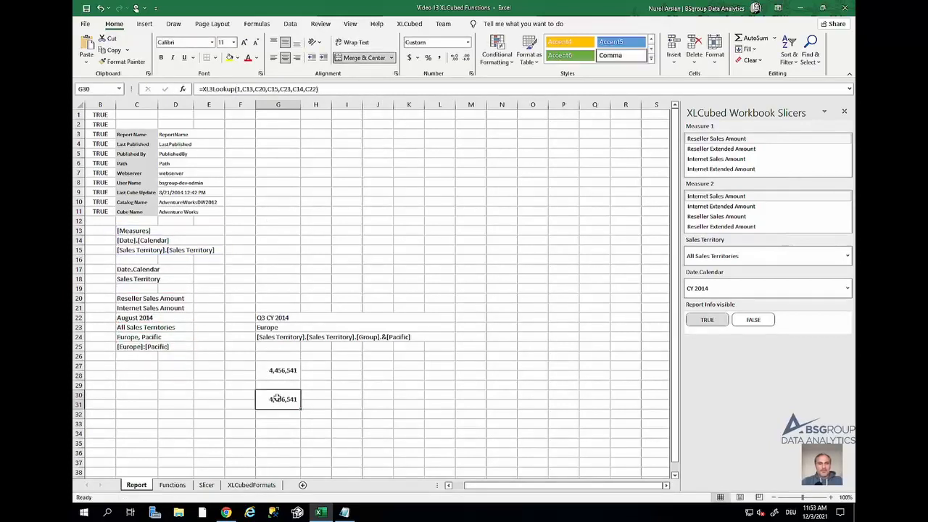
- Change the measure member reference in G30's XL3Lookup formula to C21, Internet Sales Amount
{"action": "double_click", "coordinate": [284, 392]}
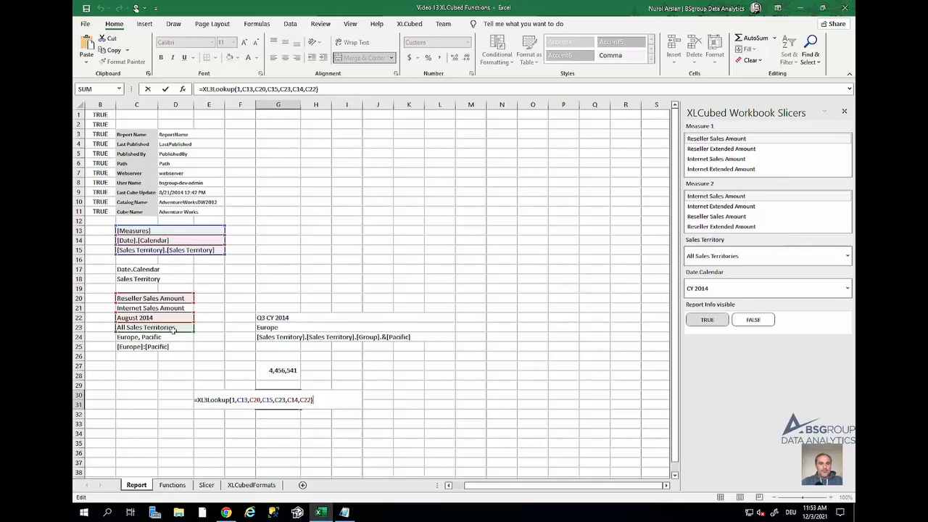
{"action": "left_click", "coordinate": [163, 308]}
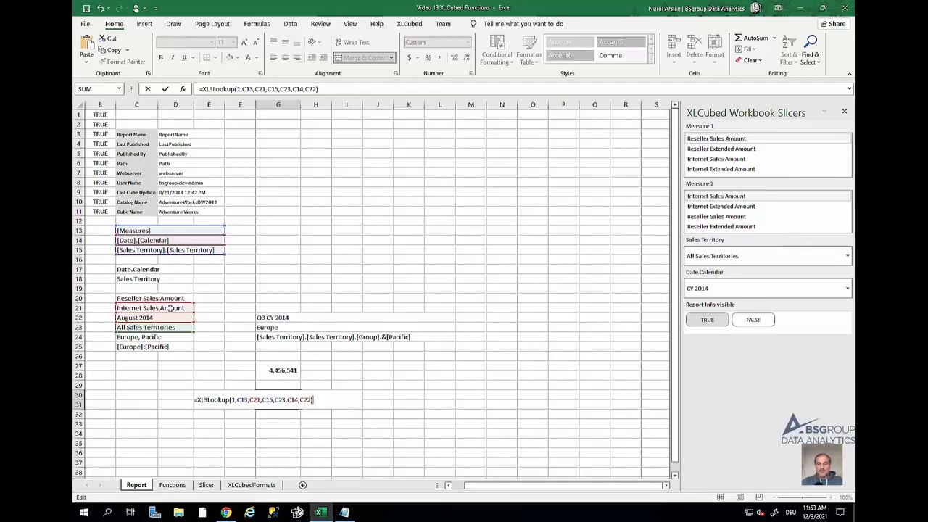
{"action": "key", "text": "Return"}
{"action": "key", "text": "Up"}
{"action": "key", "text": "Up"}
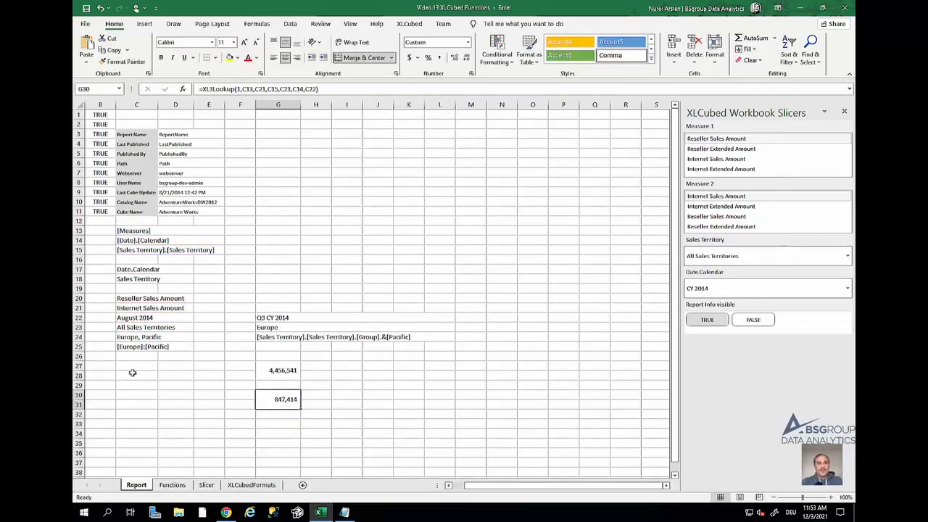
- Merge C27:E28 with left alignment and enter the label formula =C20 & " for " & C22 & " in " & C23
{"action": "left_click_drag", "start_coordinate": [134, 366], "coordinate": [203, 376]}
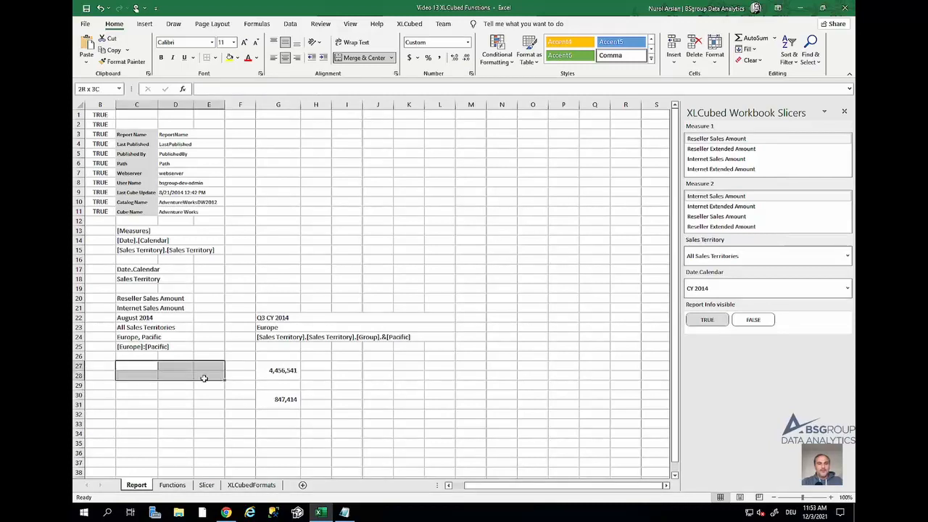
{"action": "left_click", "coordinate": [359, 57]}
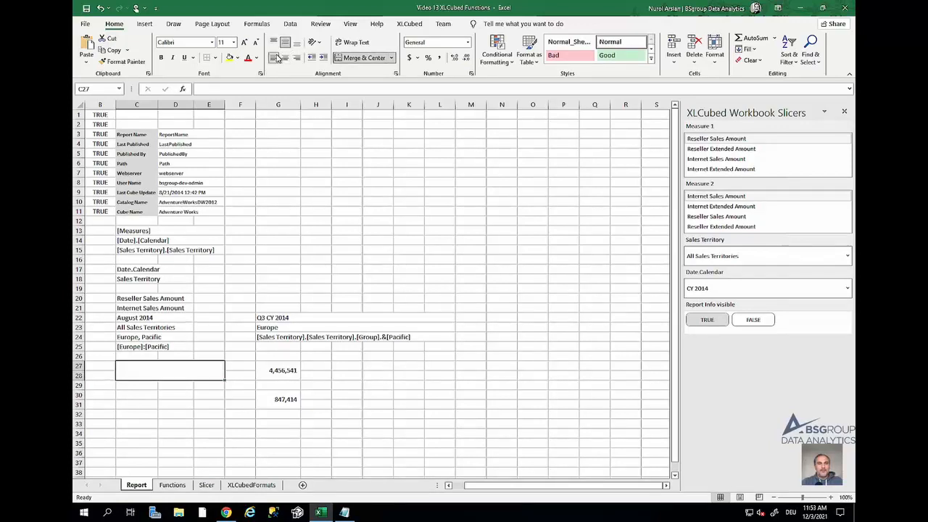
{"action": "left_click", "coordinate": [206, 89]}
{"action": "key", "text": "ctrl+v"}
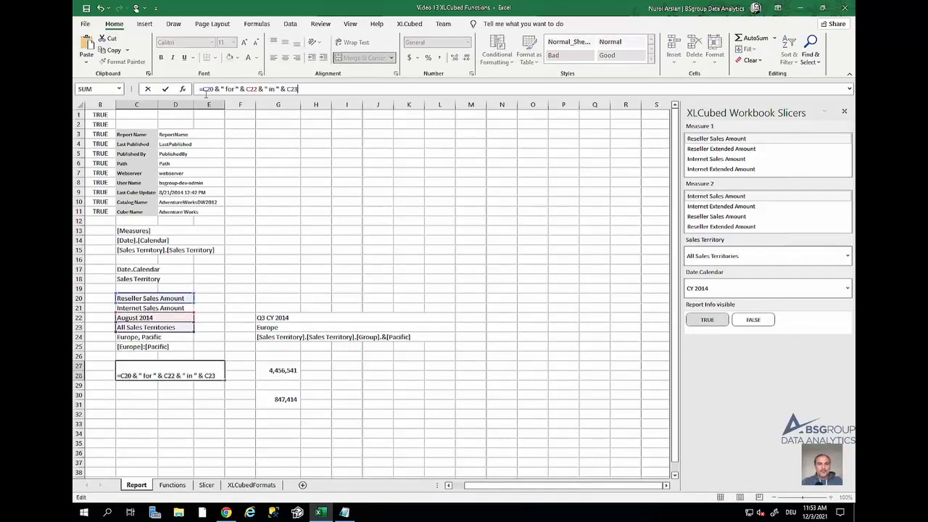
{"action": "key", "text": "Return"}
- Wrap the text of the C27 label, make it bold and give it a light grey fill
{"action": "left_click", "coordinate": [171, 369]}
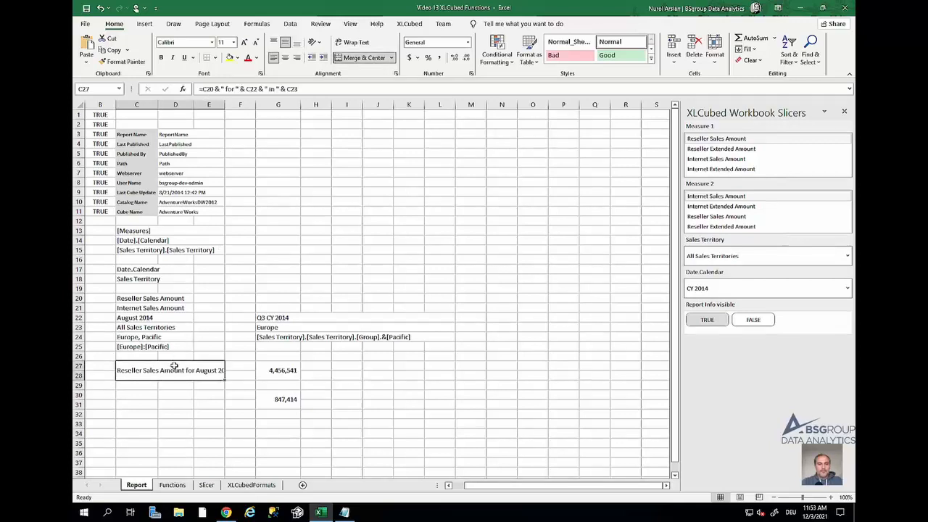
{"action": "left_click", "coordinate": [354, 44]}
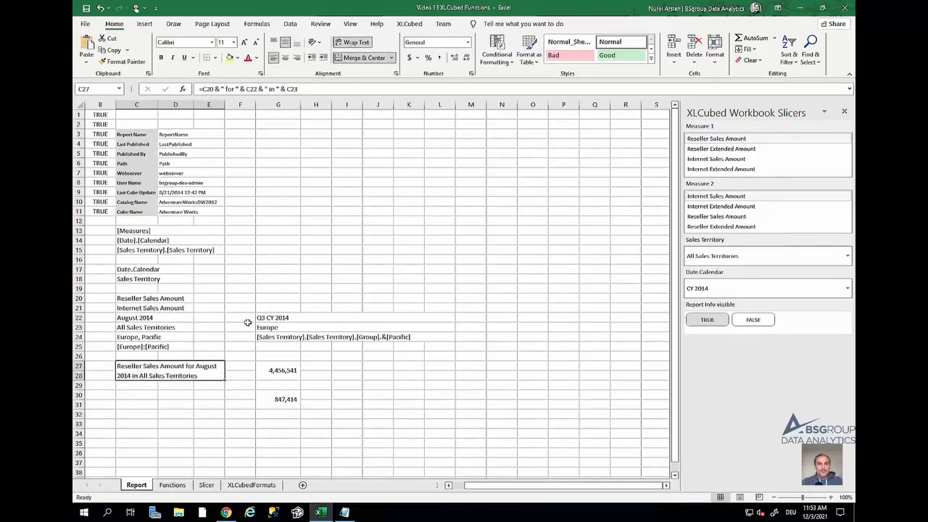
{"action": "left_click", "coordinate": [160, 58]}
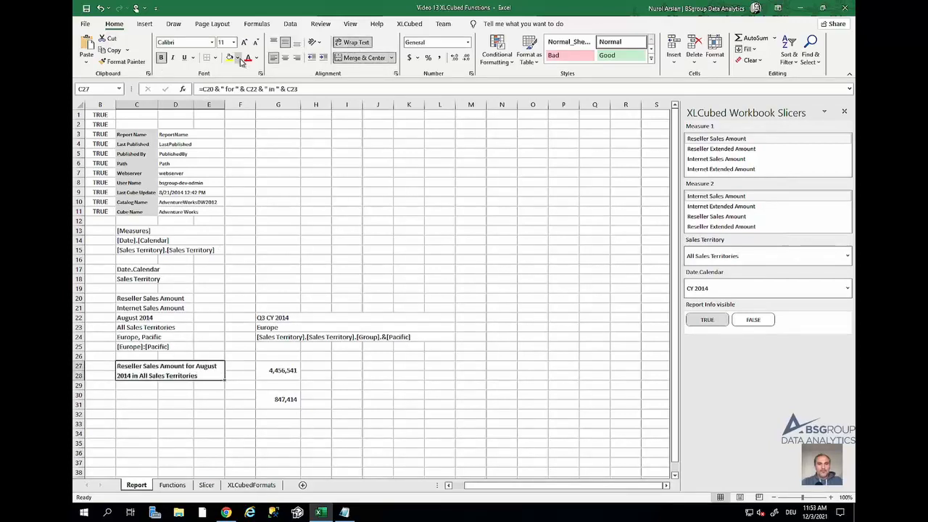
{"action": "left_click", "coordinate": [237, 58]}
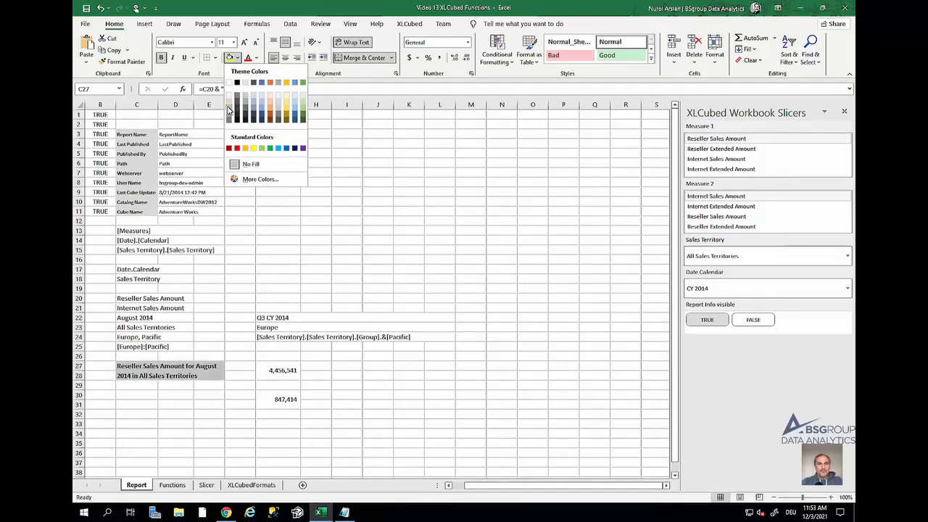
{"action": "left_click", "coordinate": [229, 101]}
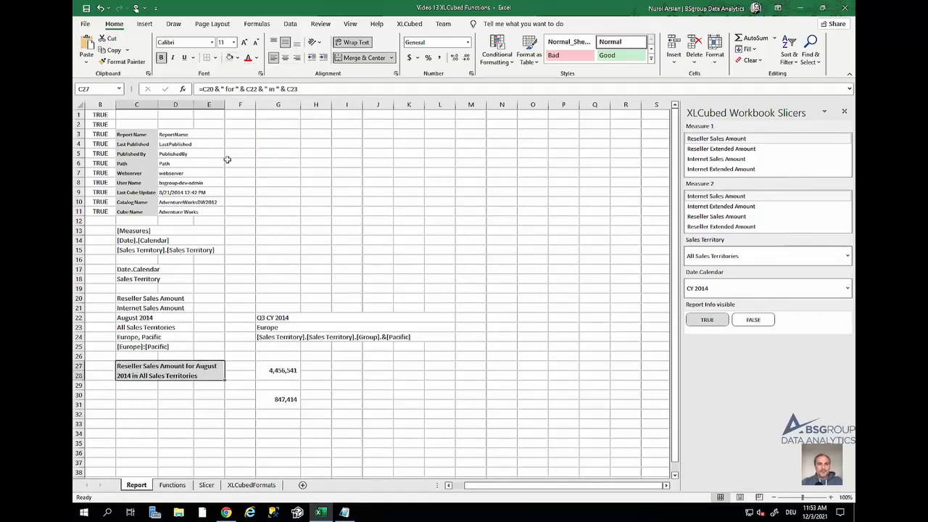
- Make the lookup values in G27 and G30 bold
{"action": "left_click", "coordinate": [274, 368]}
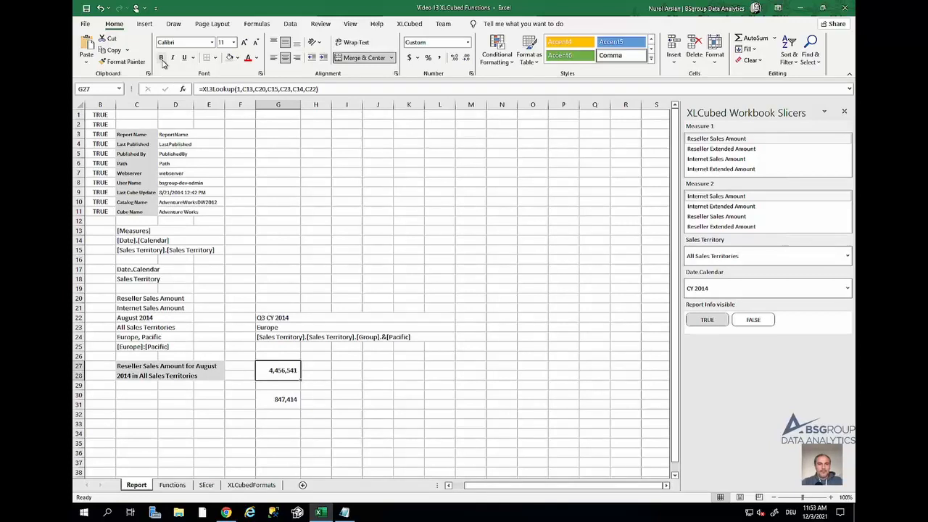
{"action": "left_click", "coordinate": [162, 59]}
{"action": "left_click", "coordinate": [267, 396]}
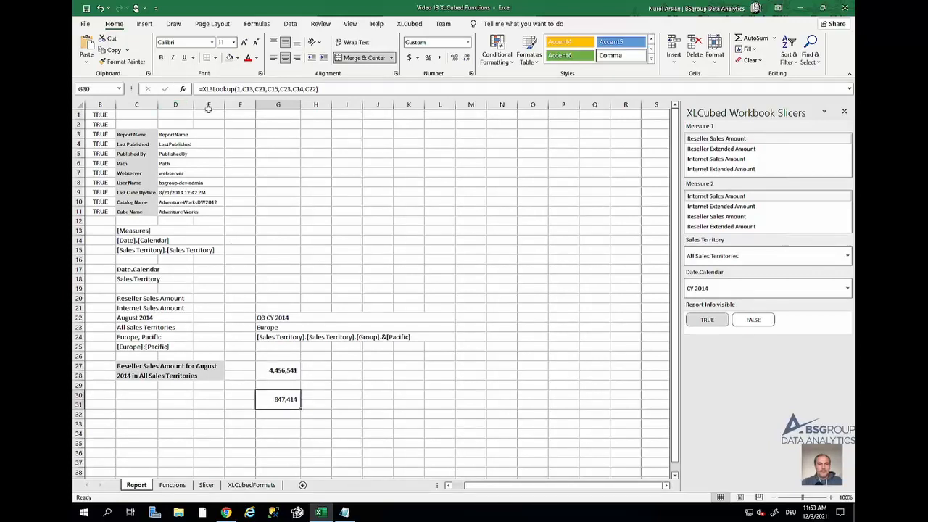
- Copy the C27 label to C30 and set its formula to =C21 & " for " & C22 & " in " & C23
{"action": "left_click", "coordinate": [180, 373]}
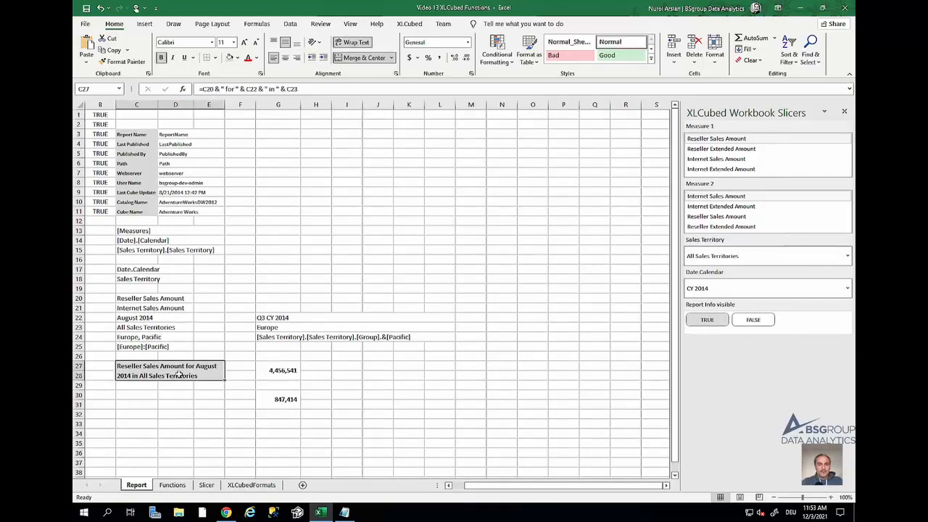
{"action": "key", "text": "ctrl+c"}
{"action": "left_click", "coordinate": [142, 397]}
{"action": "key", "text": "ctrl+v"}
{"action": "left_click", "coordinate": [352, 90]}
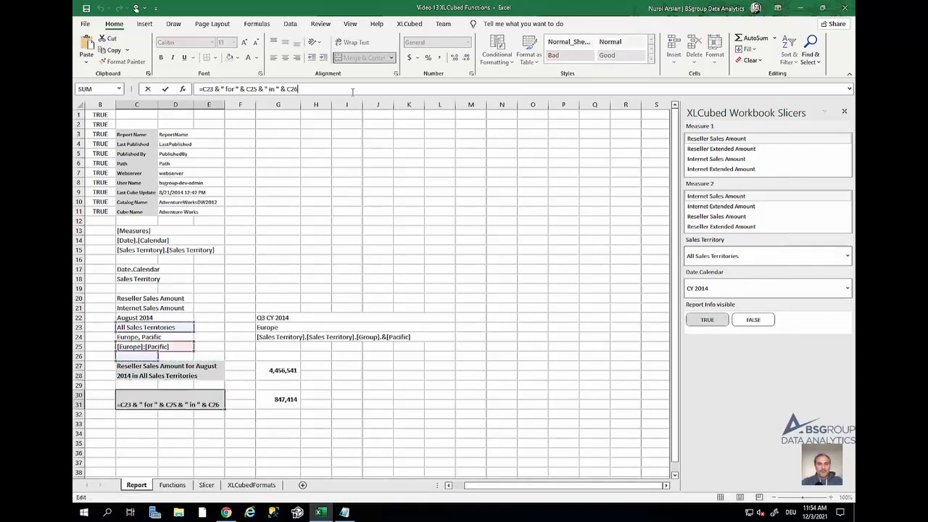
{"action": "key", "text": "ctrl+a"}
{"action": "key", "text": "ctrl+v"}
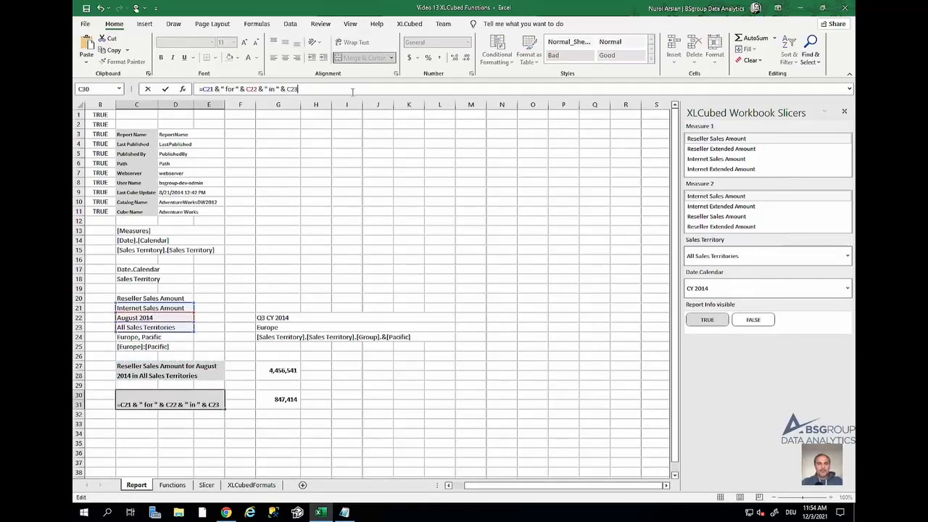
{"action": "key", "text": "Return"}
{"action": "left_click", "coordinate": [196, 401]}
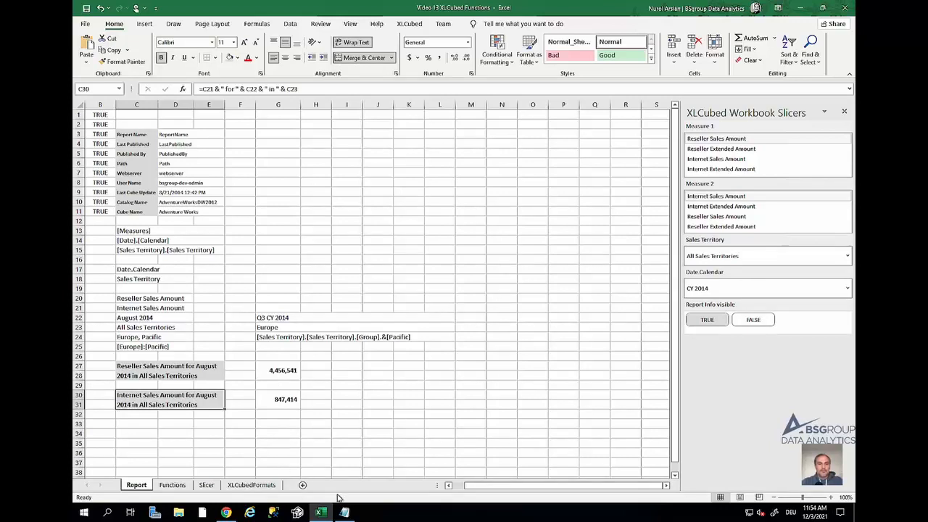
- Check the member selection of the measure in C20 in the XL3Member editor without changing it
{"action": "left_click", "coordinate": [449, 485]}
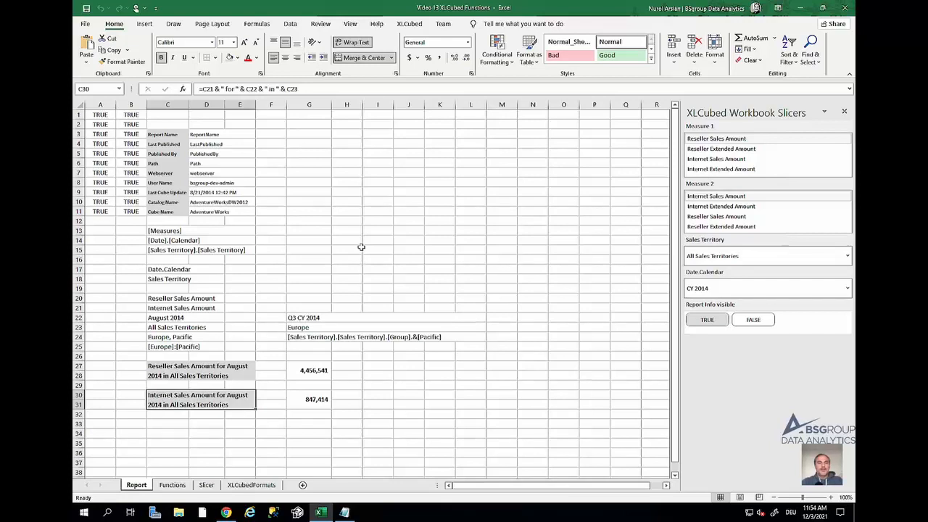
{"action": "left_click", "coordinate": [235, 232]}
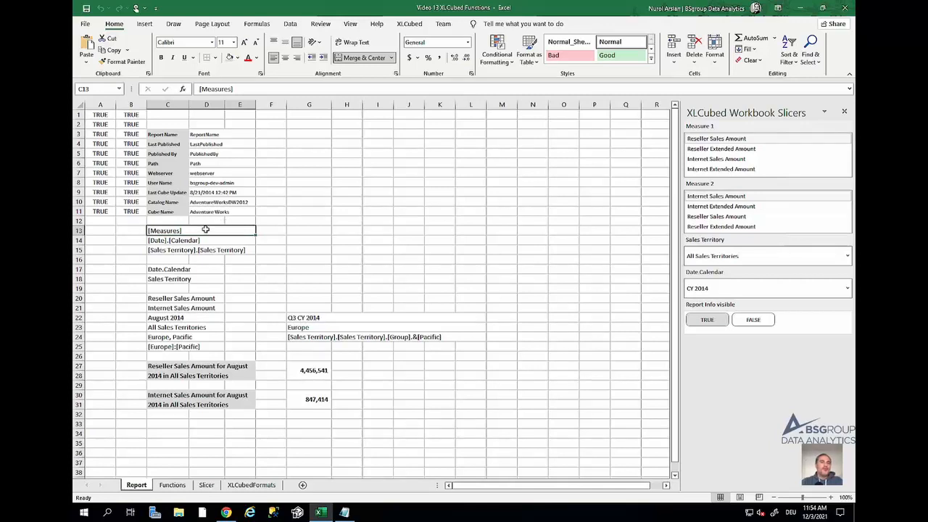
{"action": "left_click", "coordinate": [180, 269]}
{"action": "right_click", "coordinate": [175, 298]}
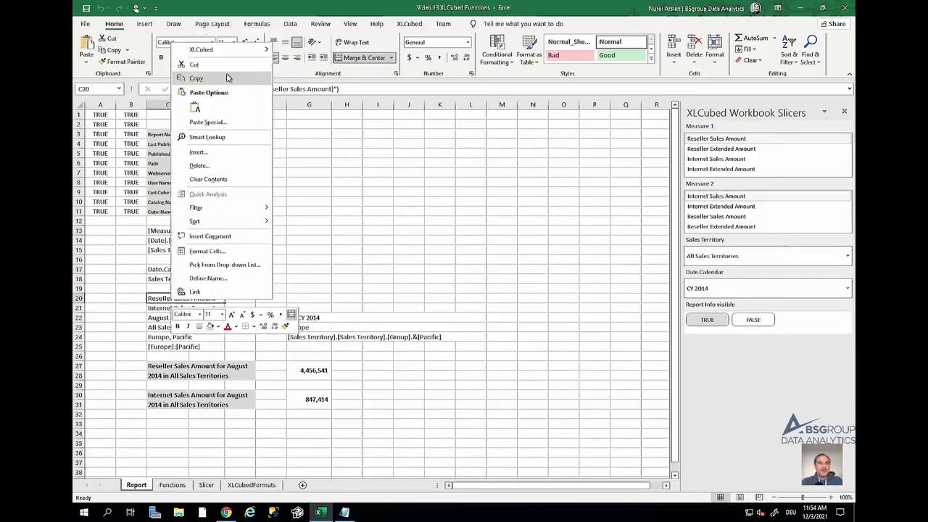
{"action": "mouse_move", "coordinate": [235, 54]}
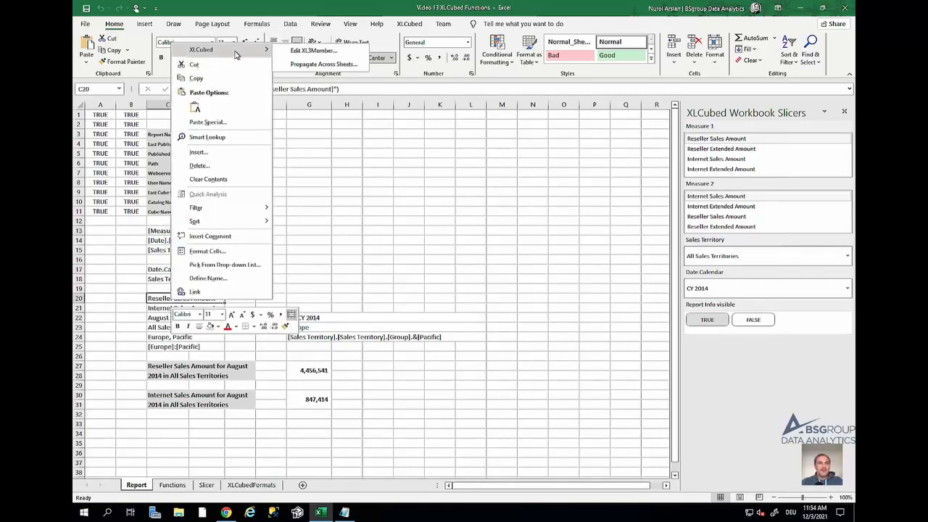
{"action": "left_click", "coordinate": [296, 52]}
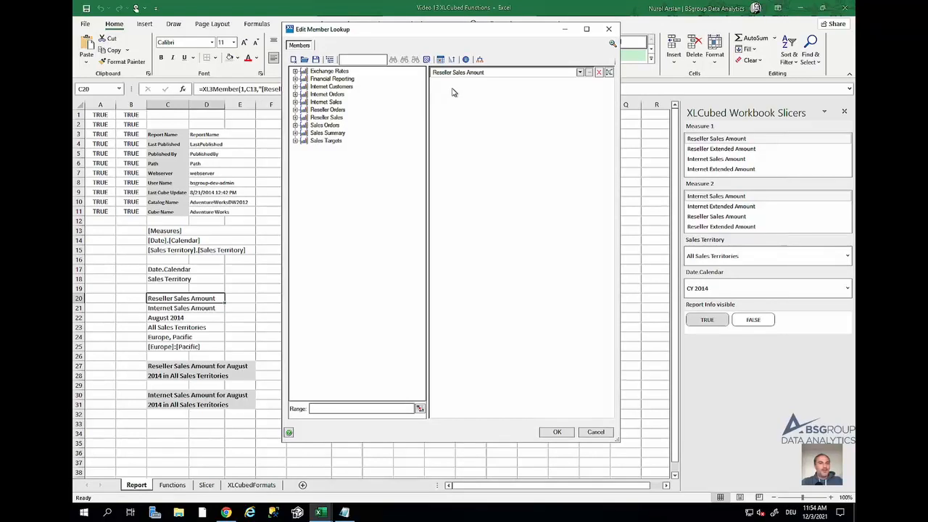
{"action": "left_click", "coordinate": [595, 432]}
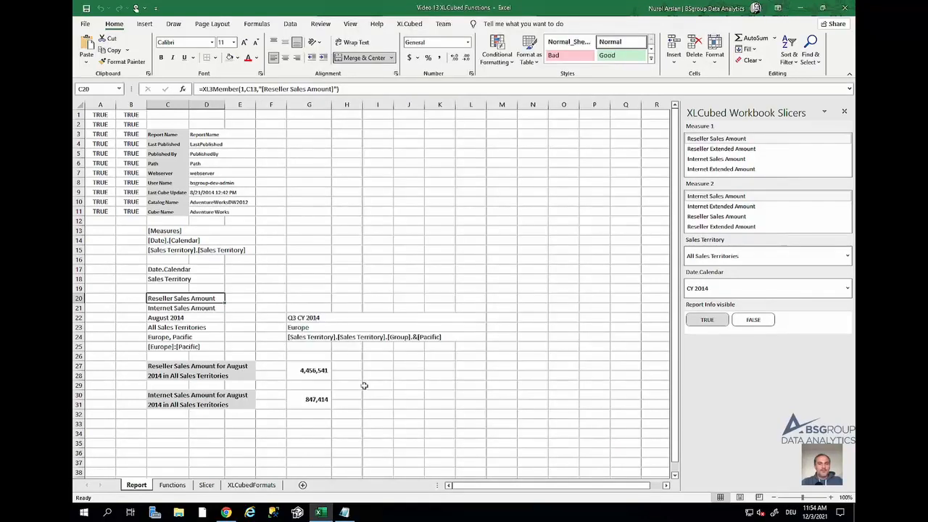
- Reapply the G27 lookup in the XL3Lookup editor with Measures from C20, Sales Territory from C23 and Date.Calendar from C22
{"action": "right_click", "coordinate": [314, 374]}
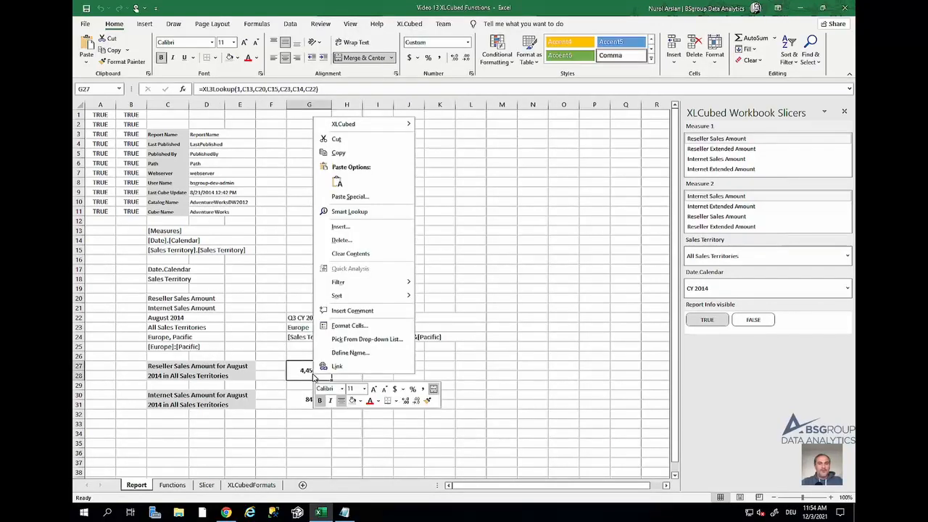
{"action": "mouse_move", "coordinate": [384, 128]}
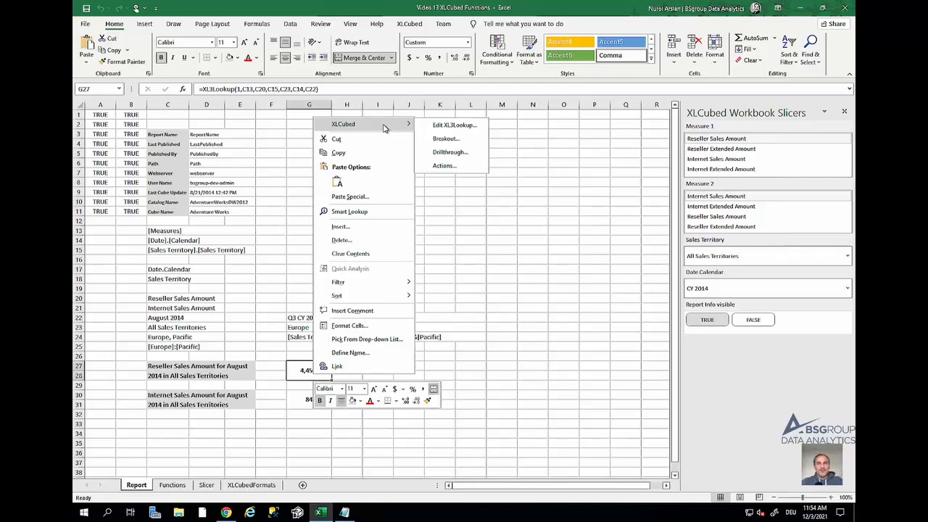
{"action": "left_click", "coordinate": [450, 128]}
{"action": "left_click_drag", "start_coordinate": [462, 187], "coordinate": [426, 114]}
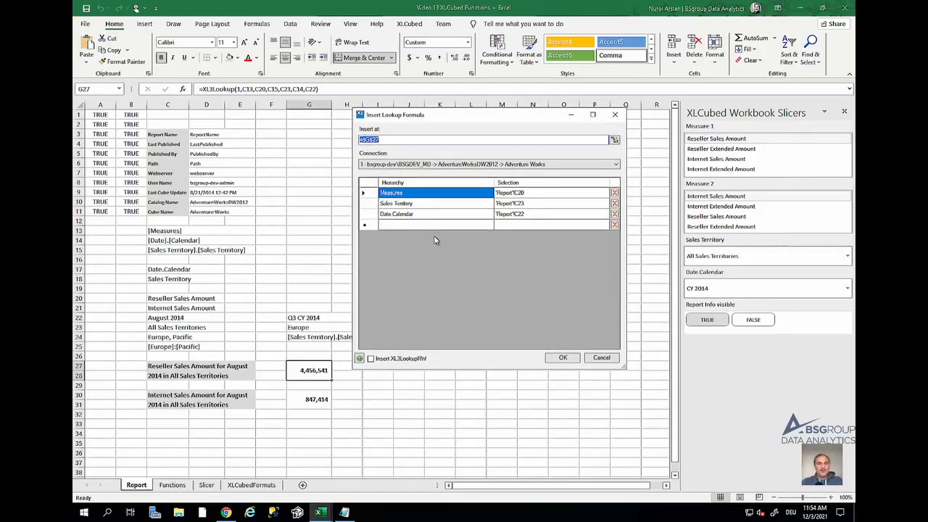
{"action": "left_click", "coordinate": [575, 357]}
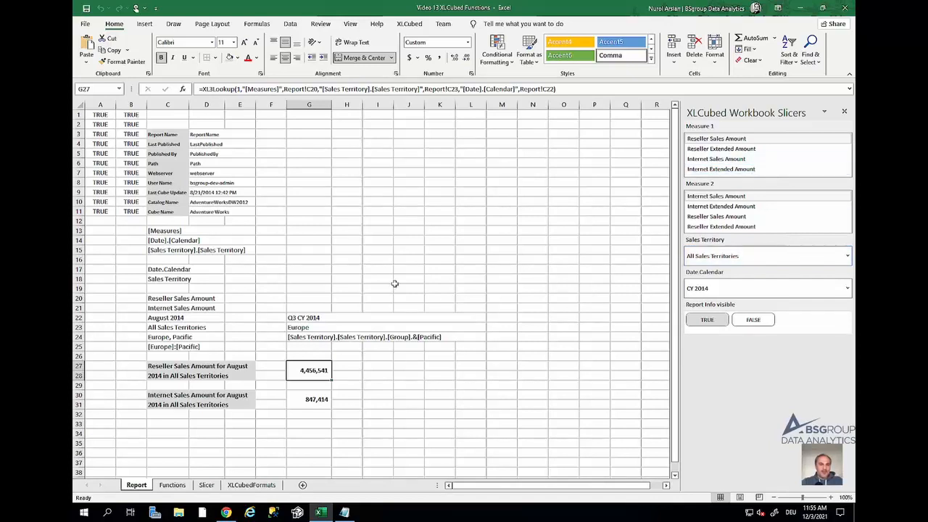
- Link C20 on the Report sheet to the Measure 1 slicer's update range in Slicer!B4
{"action": "left_click", "coordinate": [175, 299]}
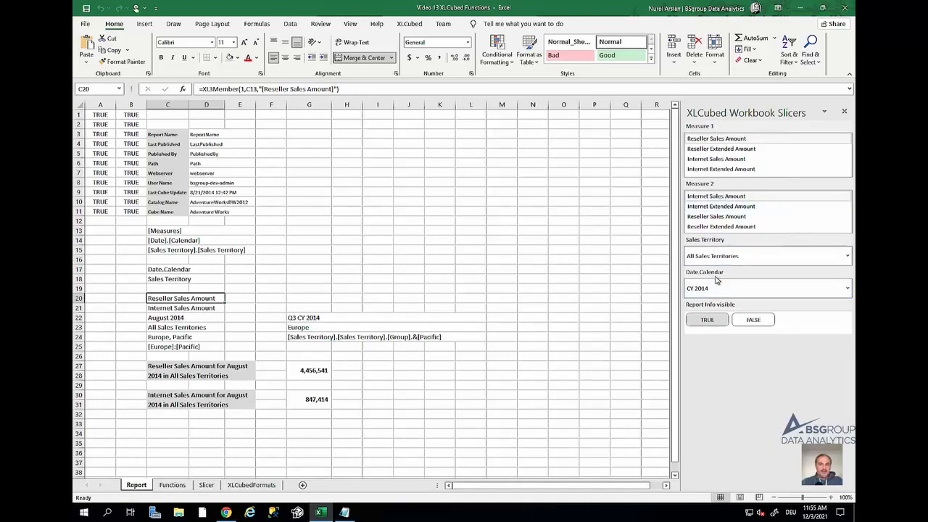
{"action": "left_click", "coordinate": [207, 484]}
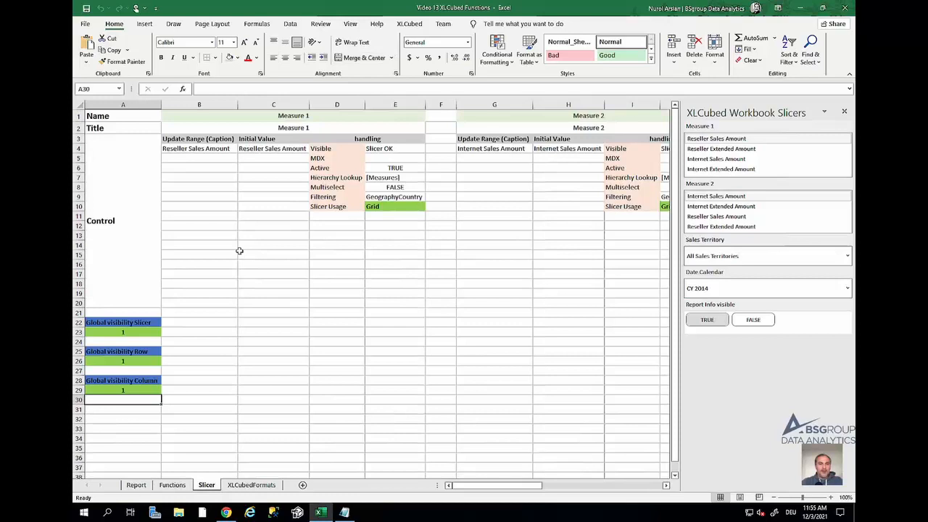
{"action": "left_click", "coordinate": [254, 150]}
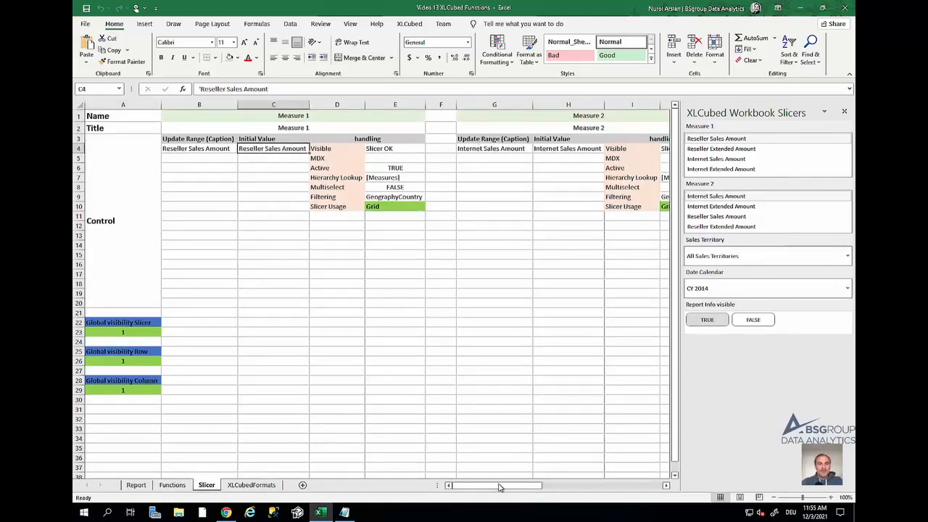
{"action": "left_click_drag", "start_coordinate": [497, 489], "coordinate": [461, 489]}
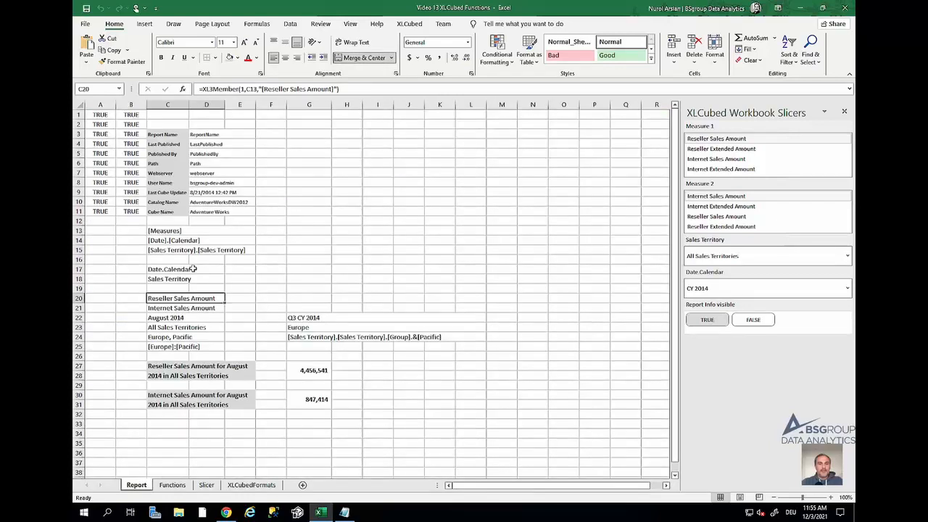
{"action": "type", "text": "="}
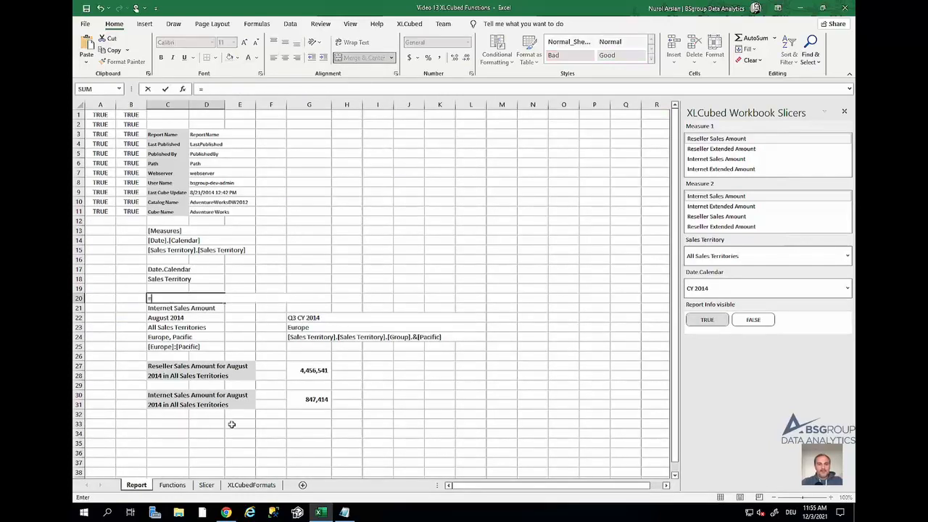
{"action": "left_click", "coordinate": [206, 485]}
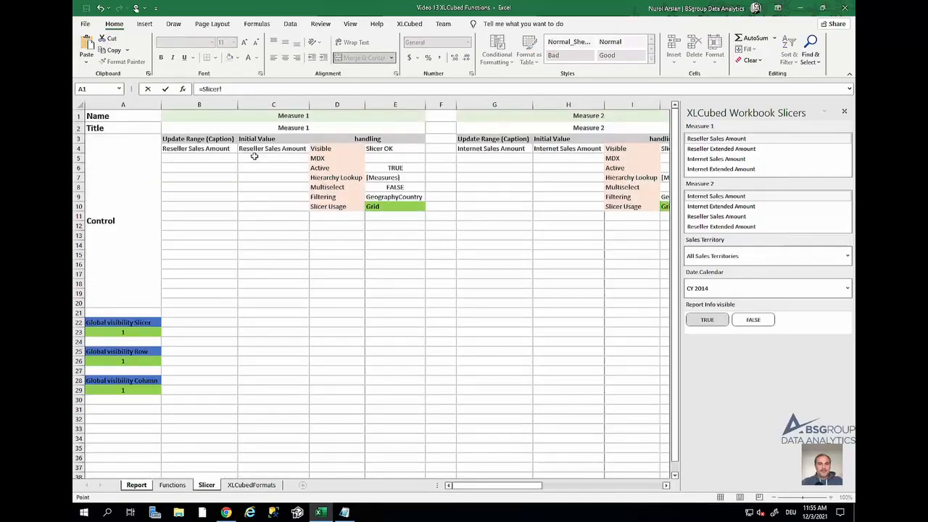
{"action": "left_click", "coordinate": [221, 150]}
{"action": "key", "text": "Return"}
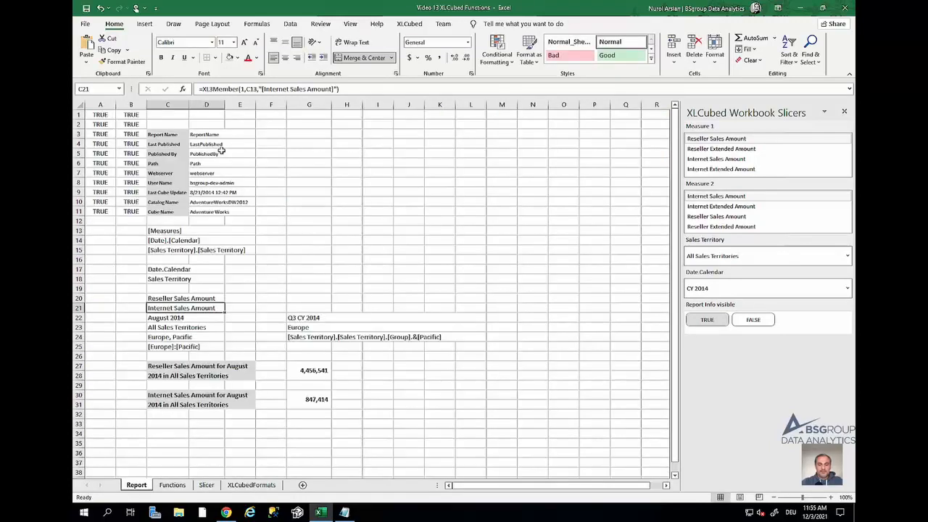
- Link C21 on the Report sheet to the Measure 2 slicer's update range in Slicer!G4
{"action": "type", "text": "="}
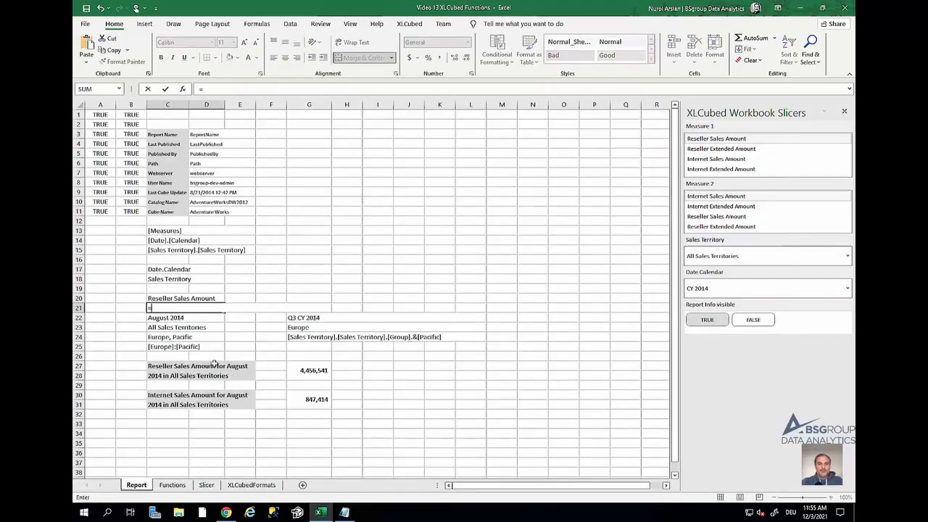
{"action": "left_click", "coordinate": [207, 484]}
{"action": "left_click", "coordinate": [478, 149]}
{"action": "key", "text": "Return"}
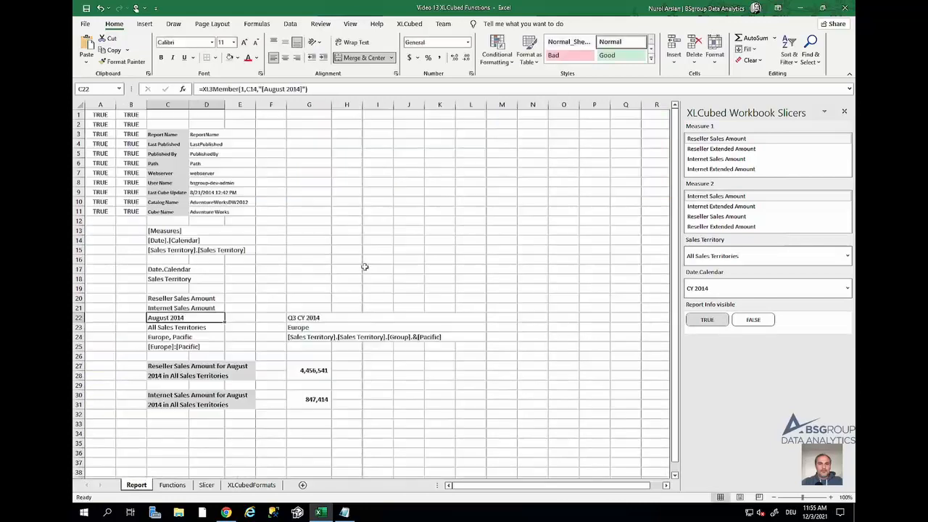
- Replace the date member in C22 with a reference to the Calendar slicer's update range, =Slicer!R4
{"action": "key", "text": "F2"}
{"action": "type", "text": "="}
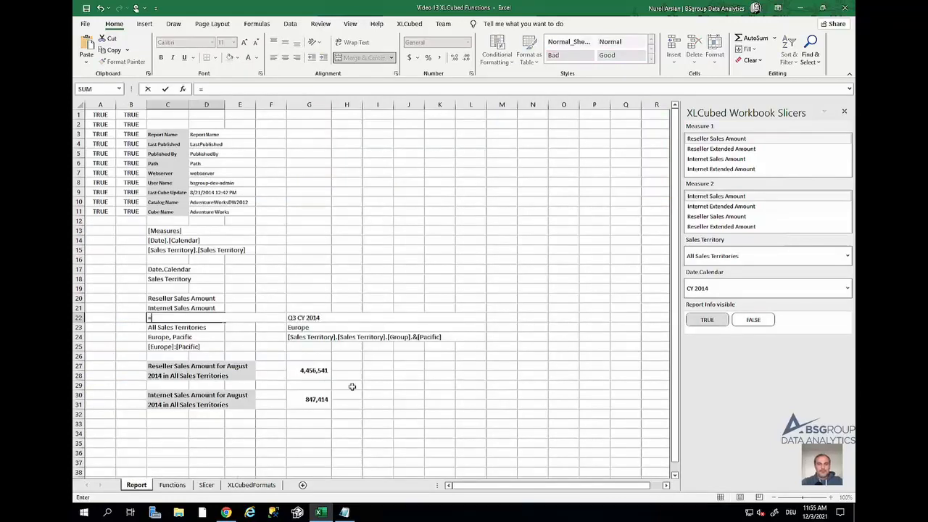
{"action": "left_click", "coordinate": [206, 485]}
{"action": "left_click_drag", "start_coordinate": [533, 486], "coordinate": [638, 489]}
{"action": "left_click", "coordinate": [269, 147]}
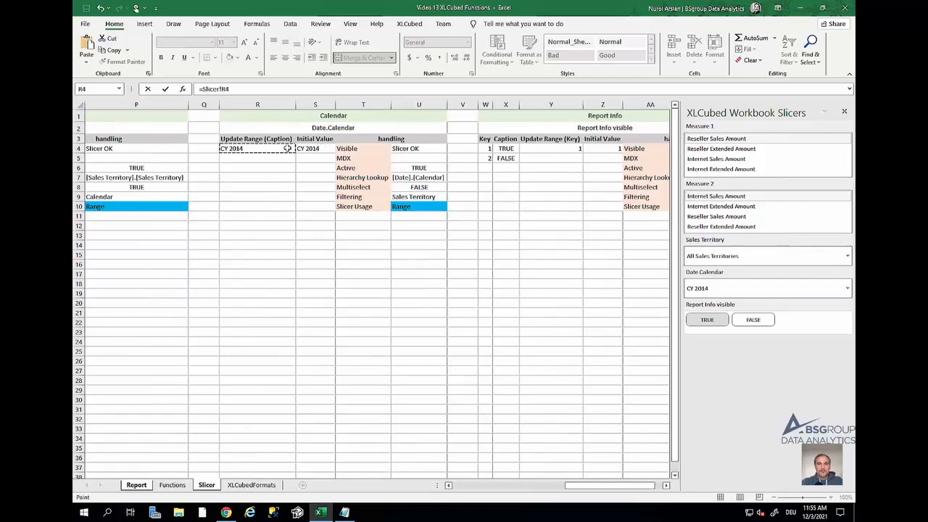
{"action": "key", "text": "Return"}
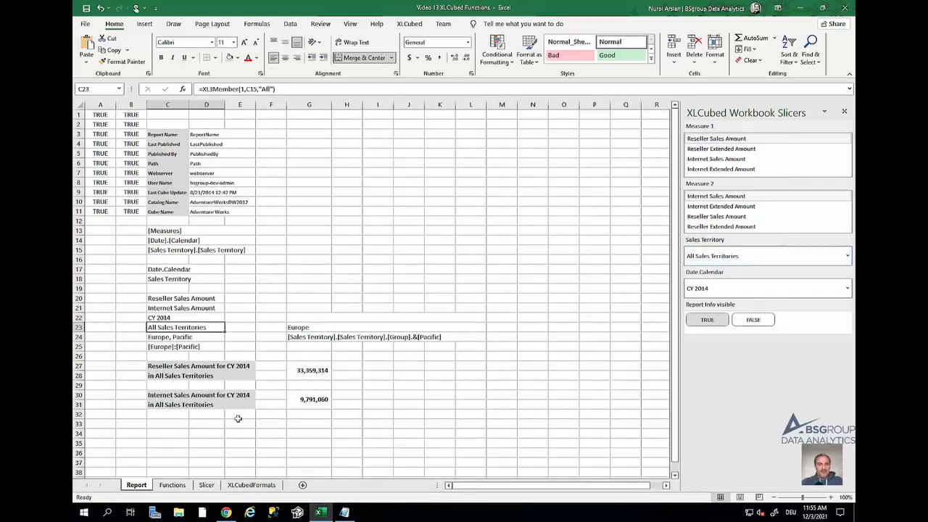
- Replace the territory member in C23 with a reference to the joined Sales Territory selection in Slicer!M21
{"action": "type", "text": "="}
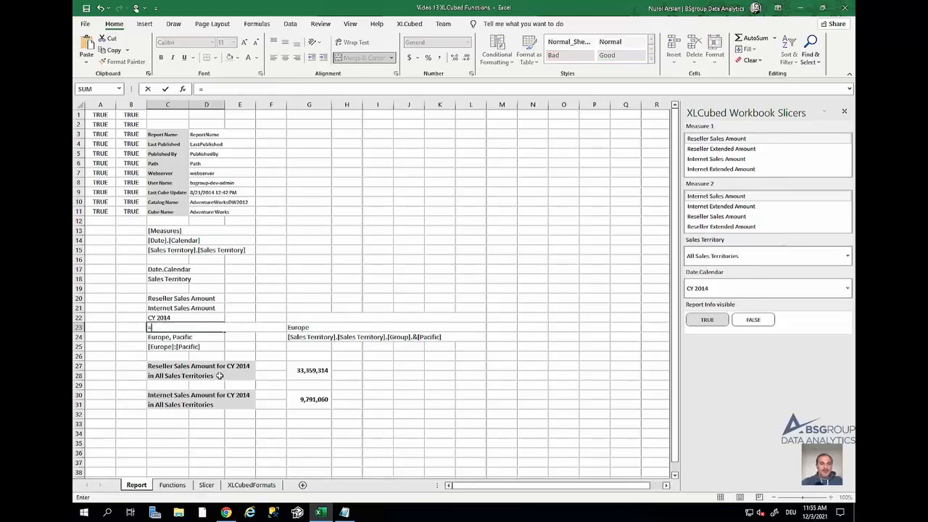
{"action": "left_click", "coordinate": [207, 485]}
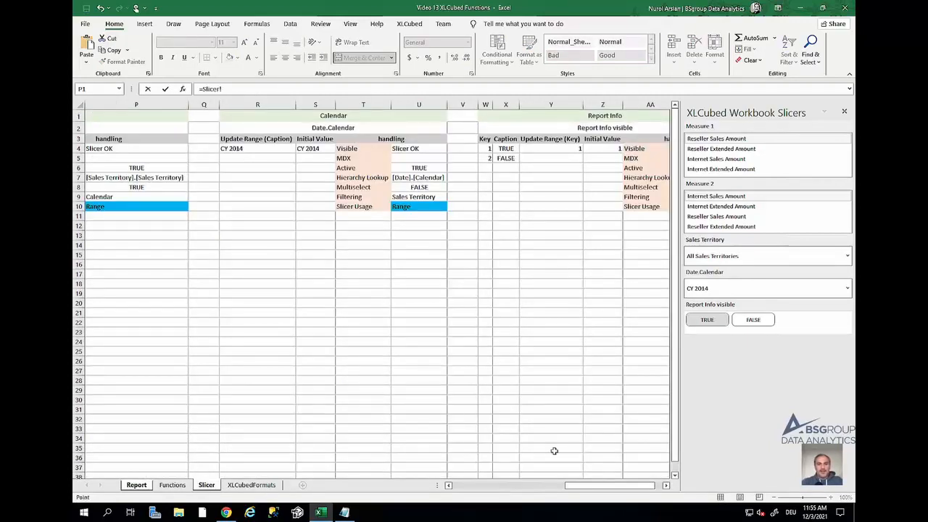
{"action": "left_click_drag", "start_coordinate": [584, 491], "coordinate": [531, 491]}
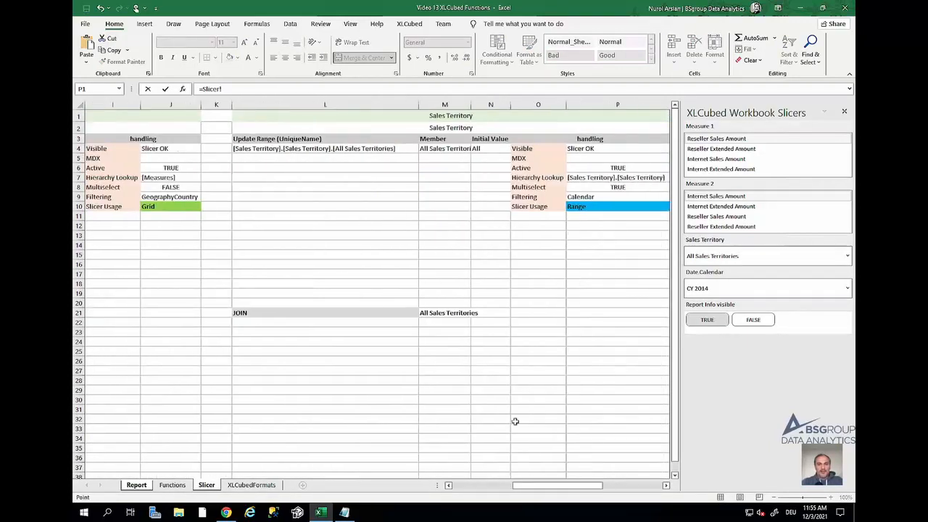
{"action": "left_click", "coordinate": [450, 311]}
{"action": "key", "text": "Return"}
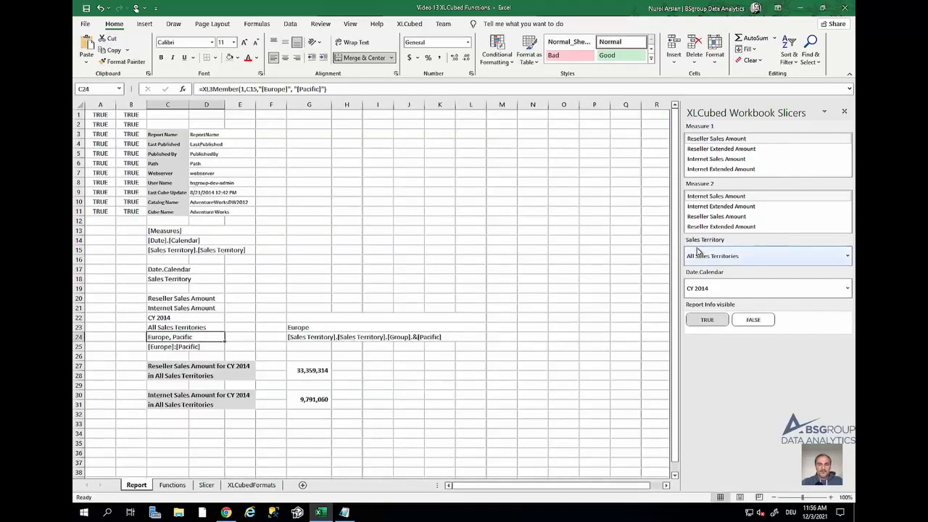
- Set the Sales Territory slicer to Europe and Pacific
{"action": "left_click", "coordinate": [743, 260]}
{"action": "left_click", "coordinate": [690, 283]}
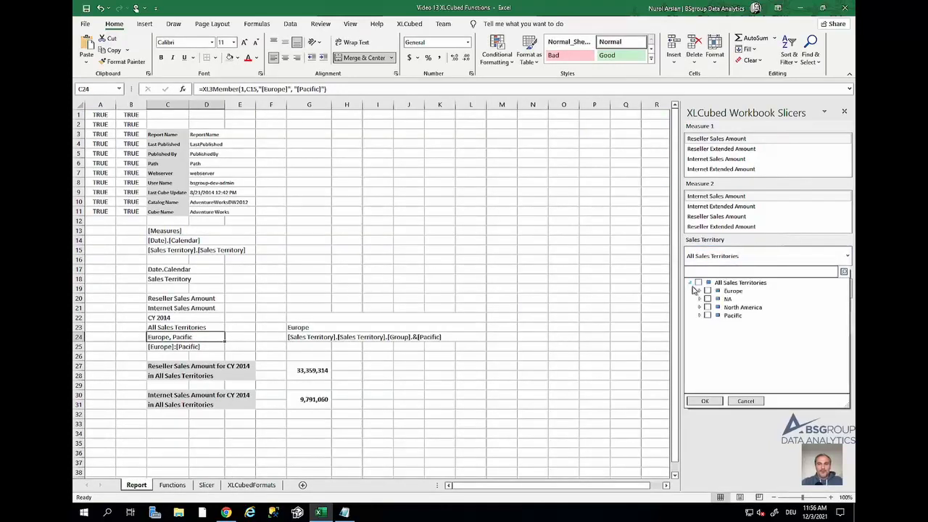
{"action": "left_click", "coordinate": [704, 402]}
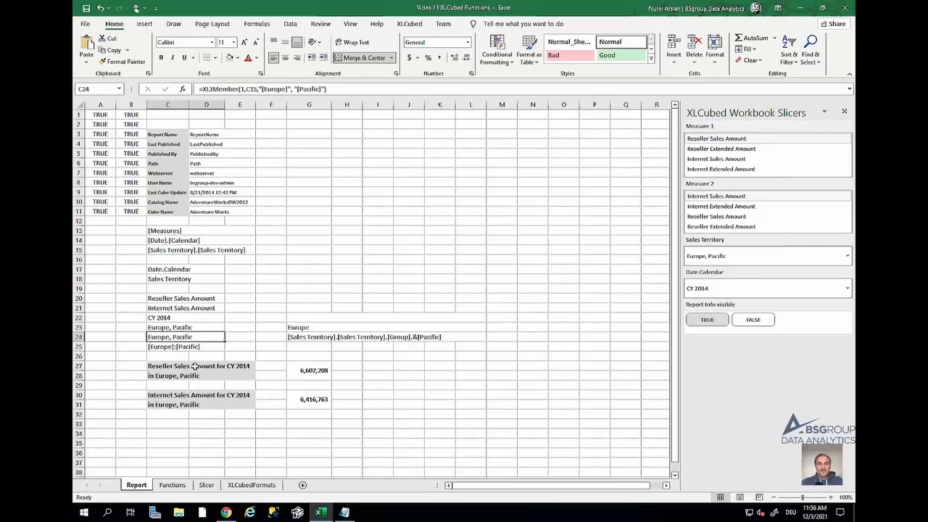
- Test the Date.Calendar slicer by switching it to CY 2013 and back to CY 2014
{"action": "left_click", "coordinate": [716, 290]}
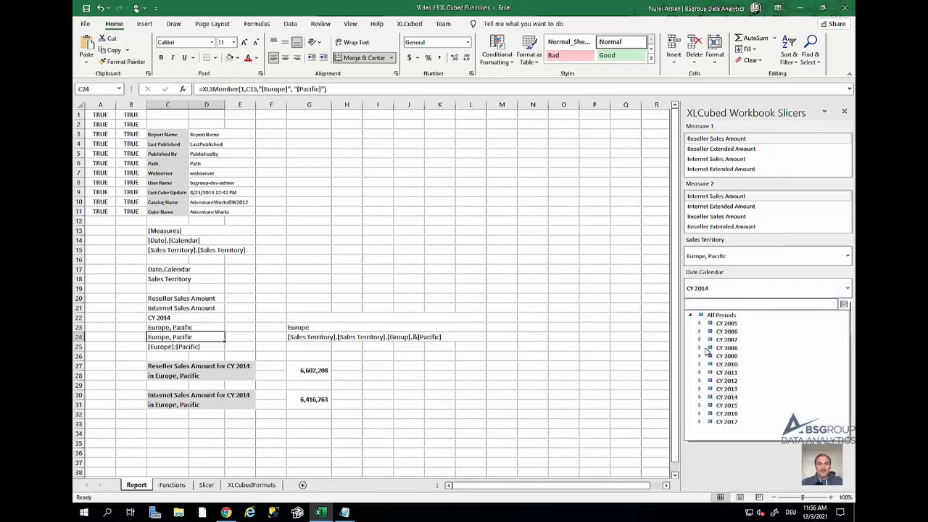
{"action": "left_click", "coordinate": [729, 389]}
{"action": "left_click", "coordinate": [745, 289]}
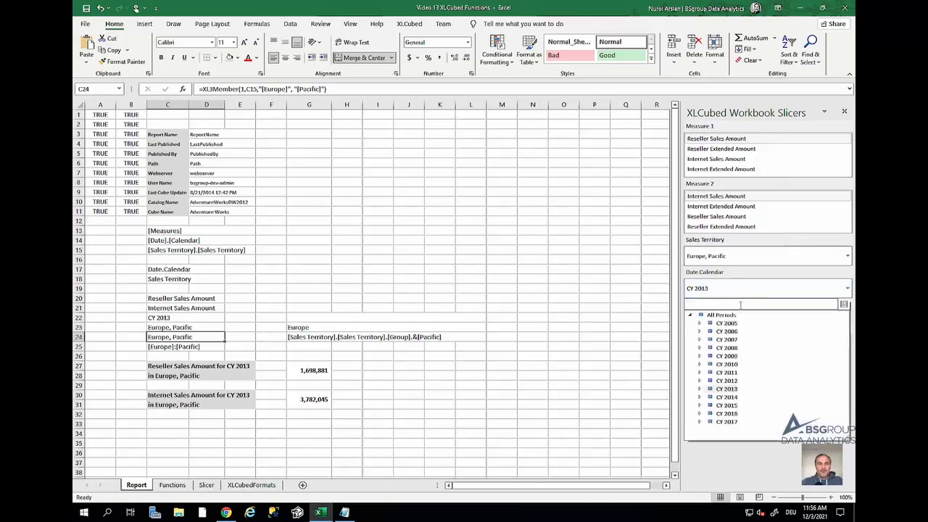
{"action": "left_click", "coordinate": [726, 397]}
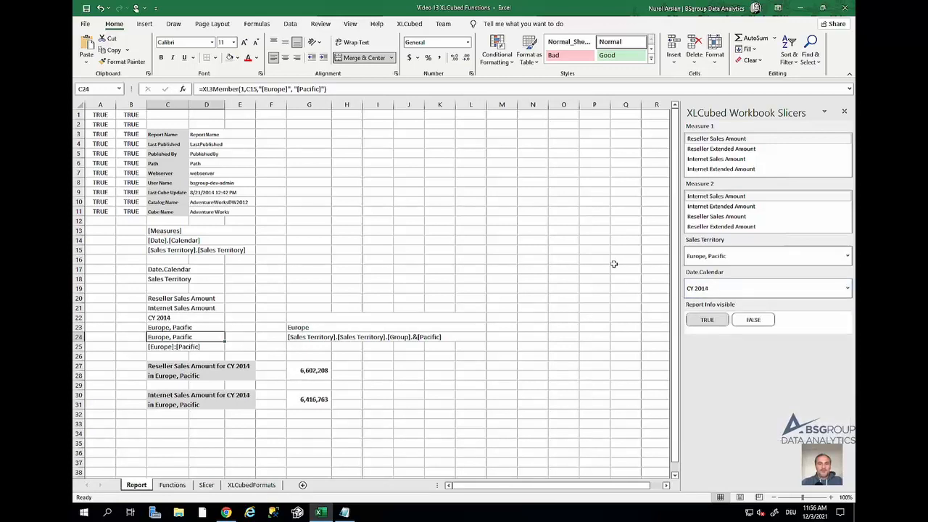
- Put the visibility condition =IF(Slicer!$A$26=1,TRUE,FALSE) in B13 and fill it down to B26
{"action": "left_click", "coordinate": [130, 230]}
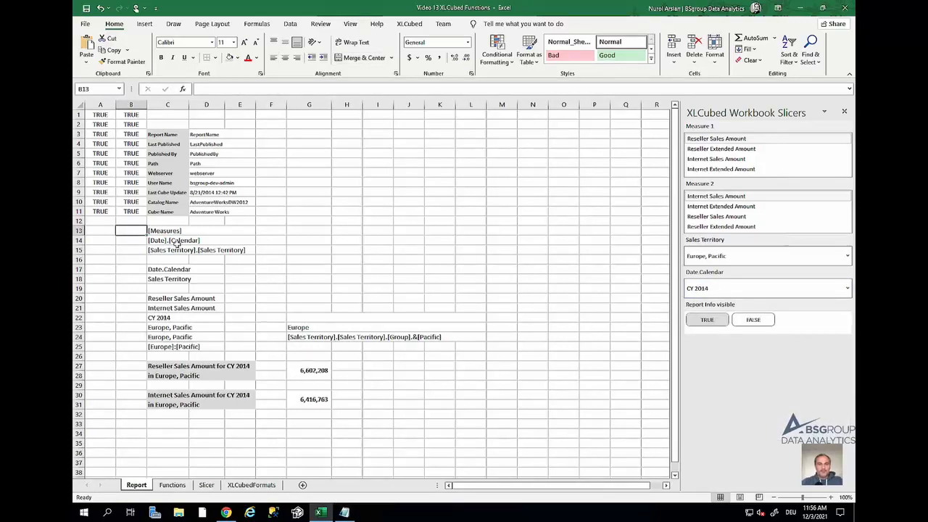
{"action": "type", "text": "TRUE"}
{"action": "key", "text": "ctrl+c"}
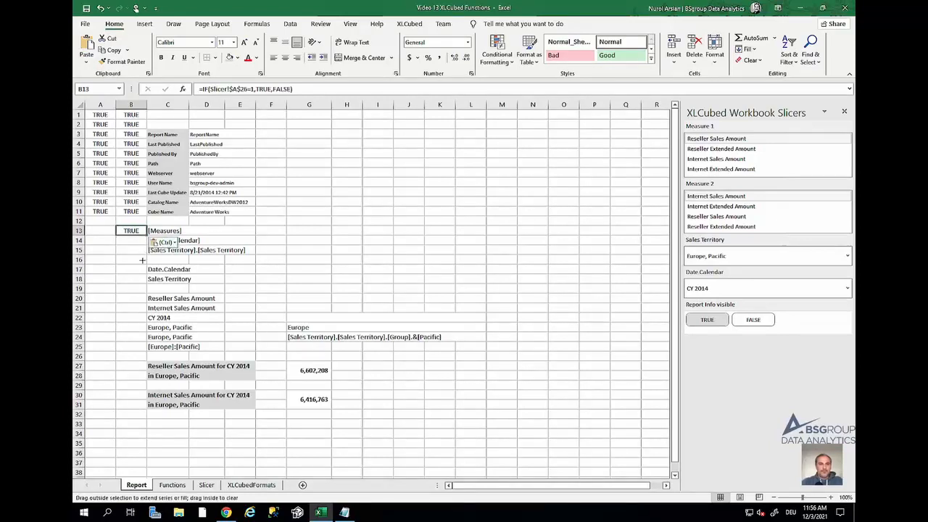
{"action": "left_click_drag", "start_coordinate": [131, 230], "coordinate": [130, 356]}
{"action": "key", "text": "ctrl+v"}
- Copy the XL3RowVisible formula from A11 into A13 and fill it down to A26
{"action": "left_click", "coordinate": [102, 211]}
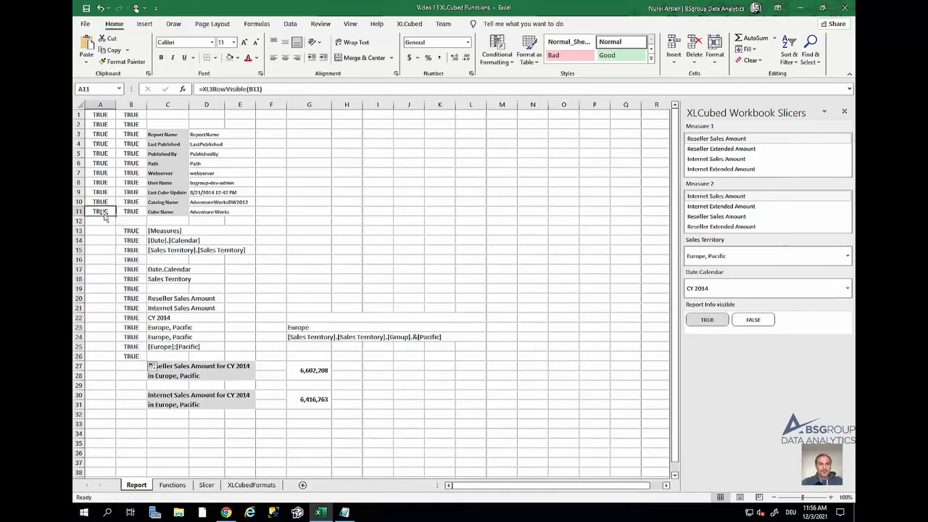
{"action": "key", "text": "ctrl+c"}
{"action": "left_click", "coordinate": [101, 231]}
{"action": "key", "text": "ctrl+v"}
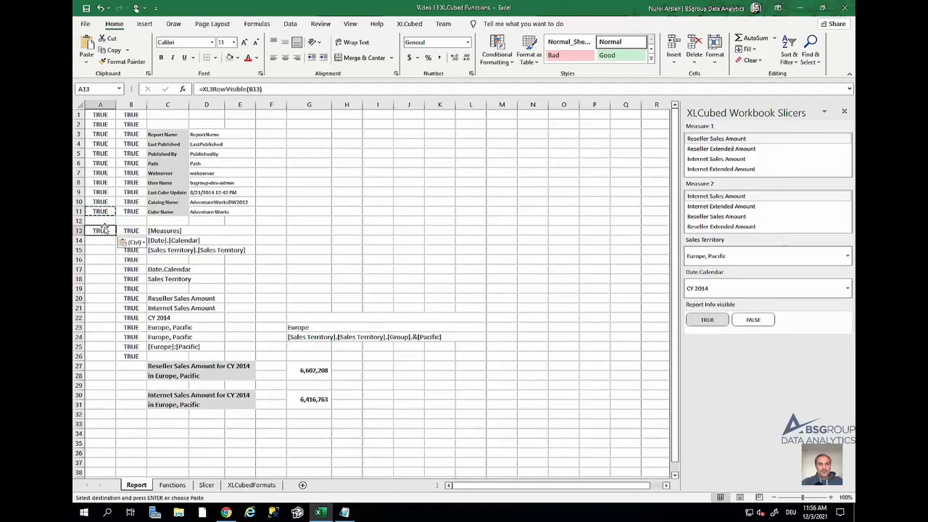
{"action": "double_click", "coordinate": [104, 229]}
{"action": "key", "text": "ctrl+Return"}
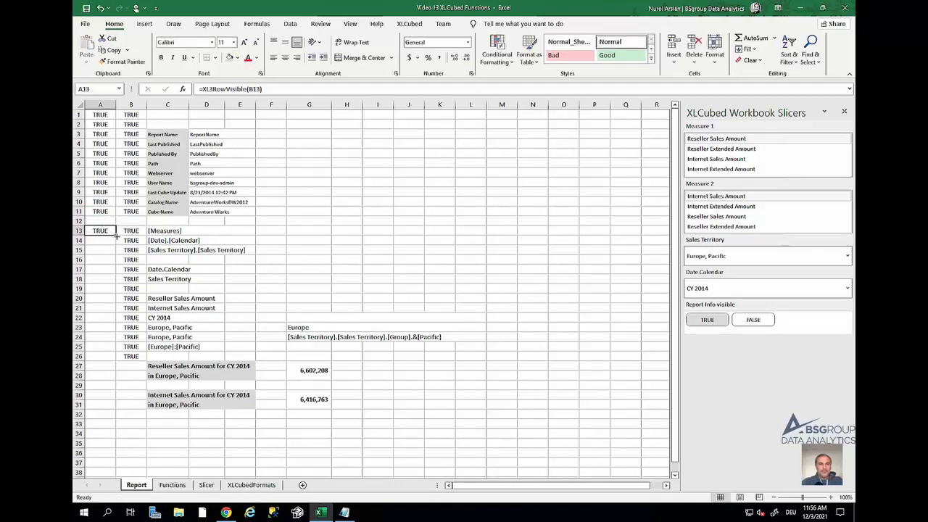
{"action": "left_click_drag", "start_coordinate": [116, 235], "coordinate": [116, 361]}
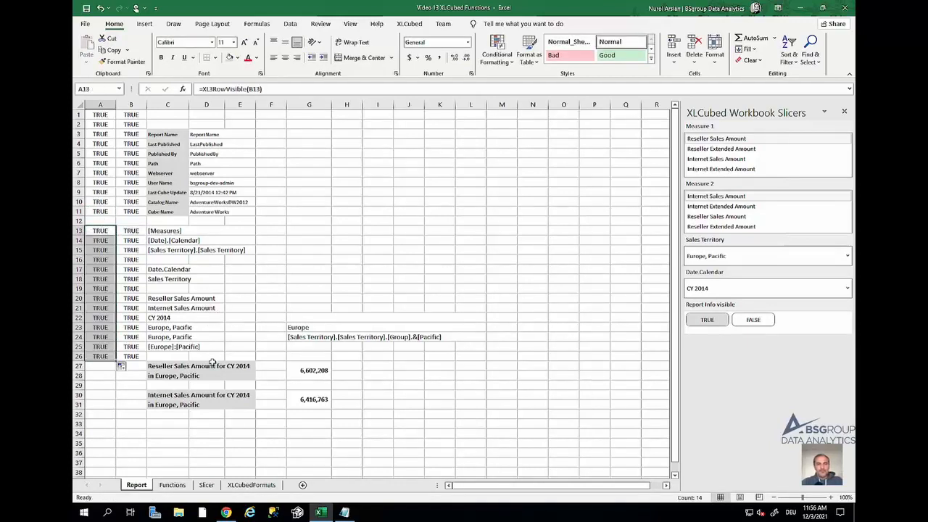
- On the Slicer sheet, set Global visibility Row in A26 and Global visibility Column in A29 to 0
{"action": "left_click", "coordinate": [313, 370]}
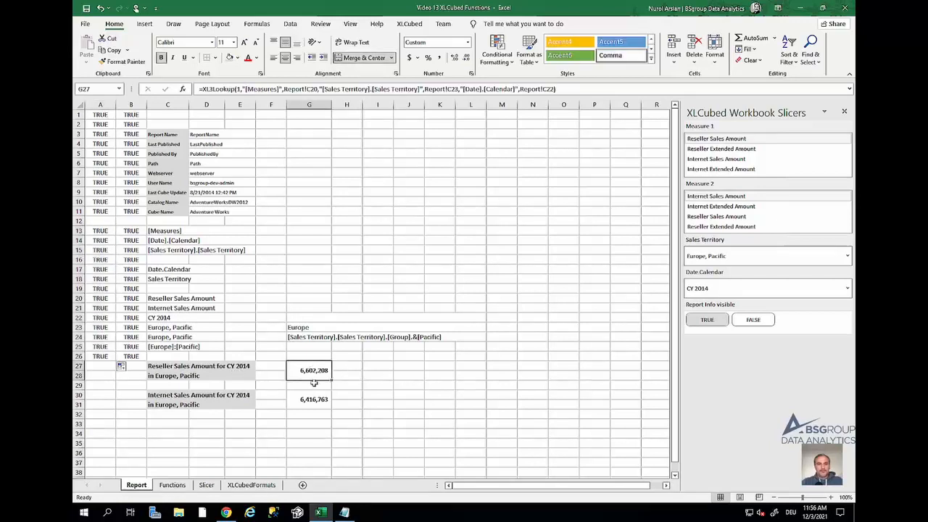
{"action": "left_click", "coordinate": [206, 485]}
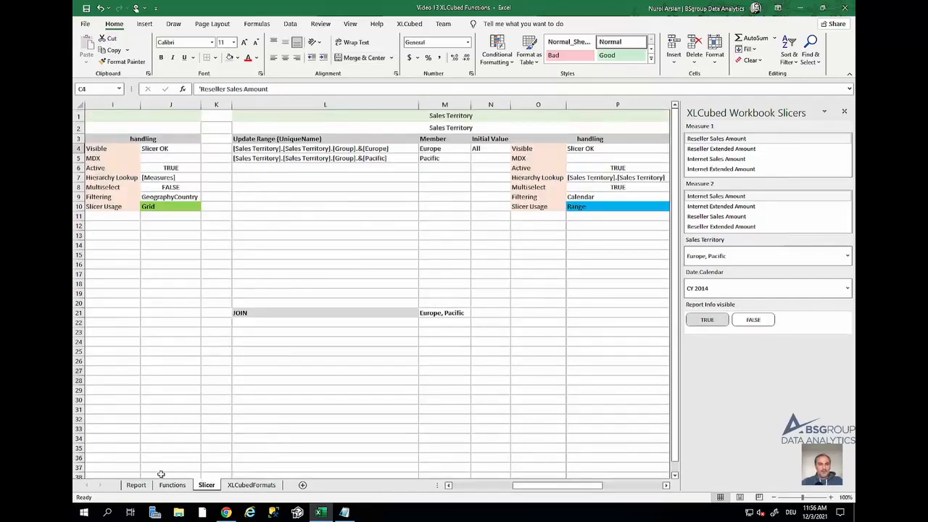
{"action": "left_click", "coordinate": [457, 484]}
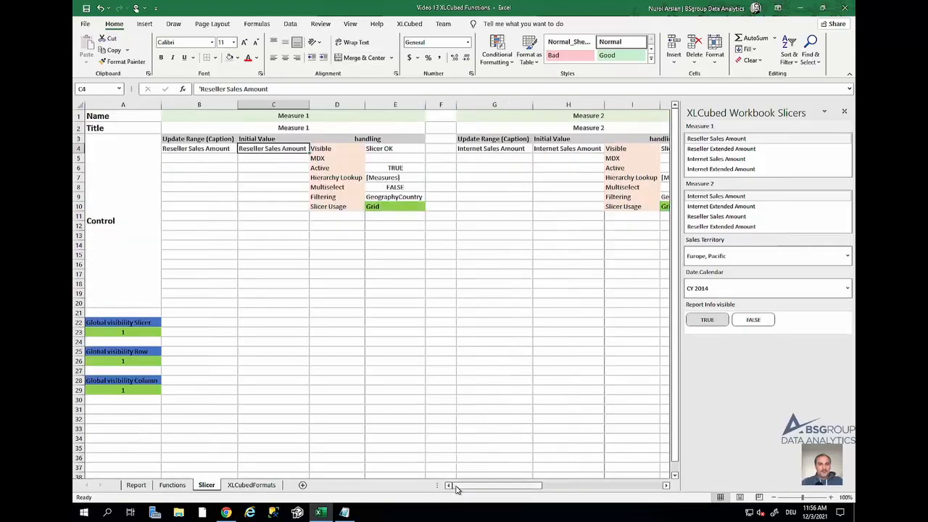
{"action": "left_click", "coordinate": [124, 360]}
{"action": "type", "text": "0"}
{"action": "key", "text": "Return"}
{"action": "key", "text": "Down"}
{"action": "key", "text": "Down"}
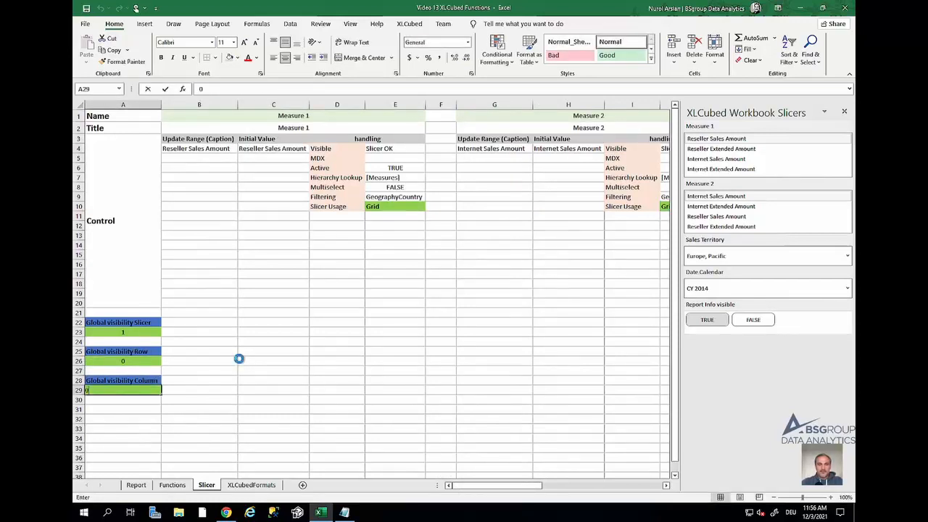
{"action": "type", "text": "0"}
{"action": "key", "text": "Return"}
- Test the Report Info visible slicer on the Report sheet by switching it to FALSE and back to TRUE
{"action": "left_click", "coordinate": [136, 485]}
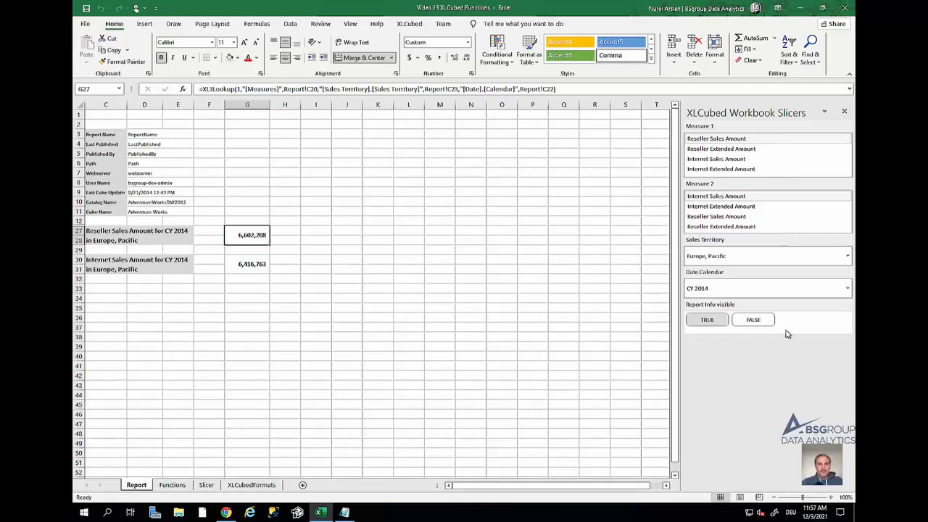
{"action": "left_click", "coordinate": [753, 320]}
{"action": "left_click", "coordinate": [714, 323]}
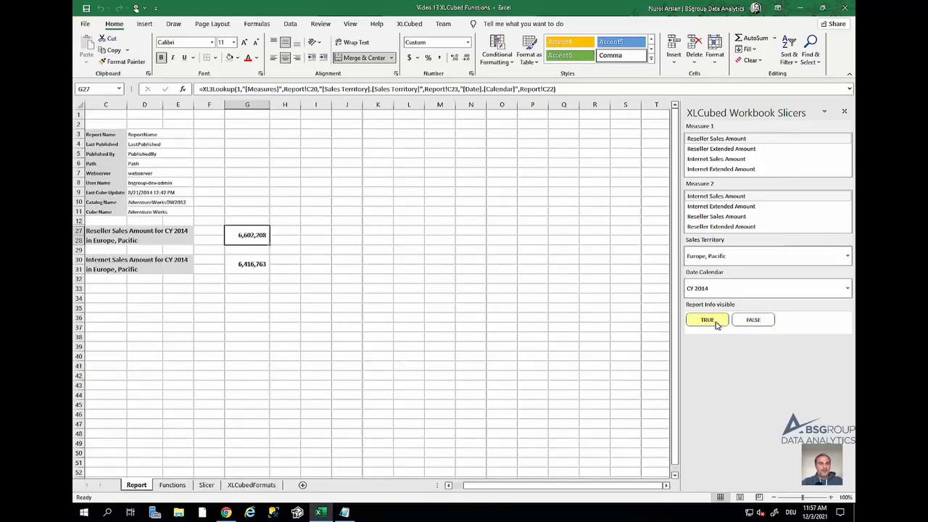
- Start an XLCubed breakout of the Reseller Sales Amount lookup in G27, positioned at cell I27
{"action": "right_click", "coordinate": [248, 235]}
{"action": "mouse_move", "coordinate": [294, 248]}
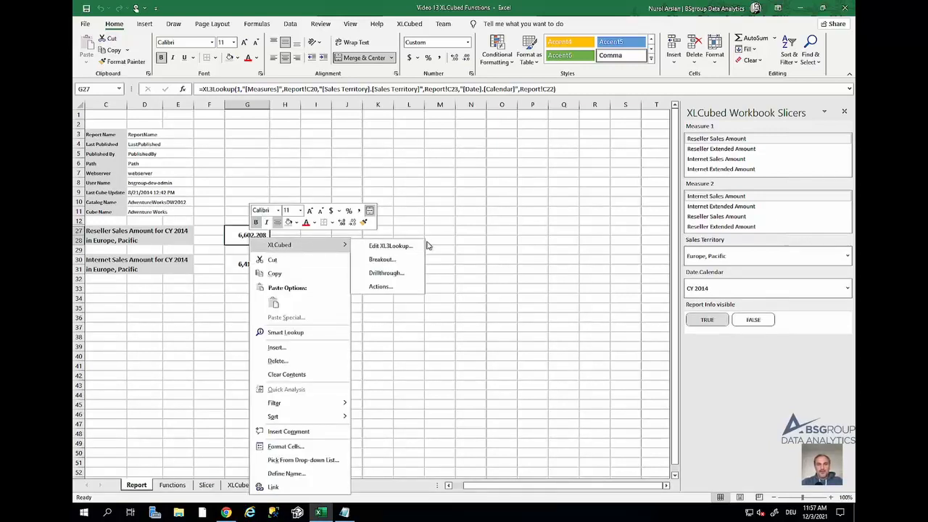
{"action": "left_click", "coordinate": [383, 258]}
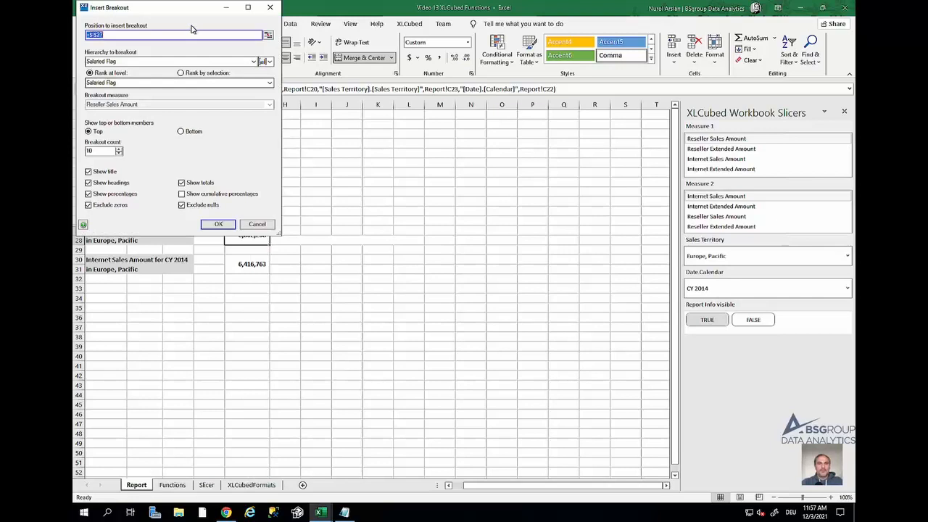
{"action": "left_click", "coordinate": [267, 34]}
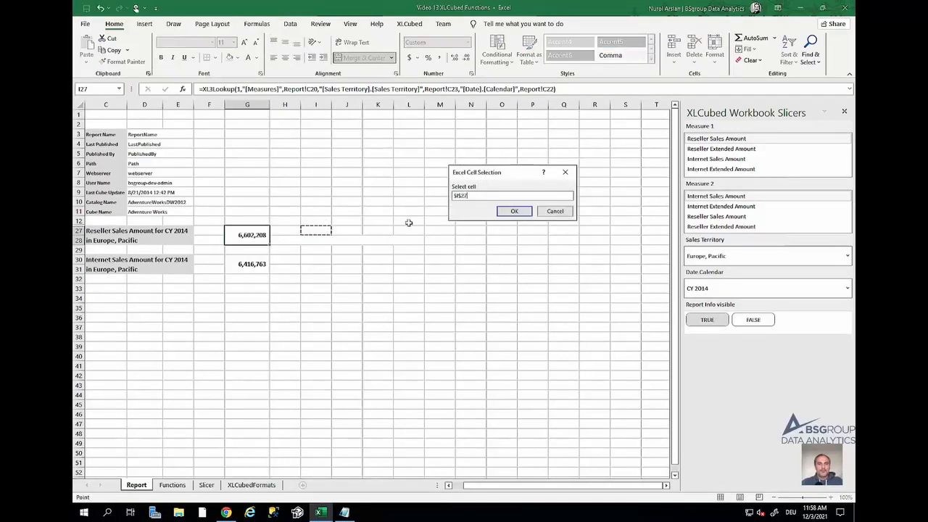
{"action": "left_click", "coordinate": [513, 210]}
- Set the breakout to the top 2 members of the Product hierarchy and insert it
{"action": "double_click", "coordinate": [107, 152]}
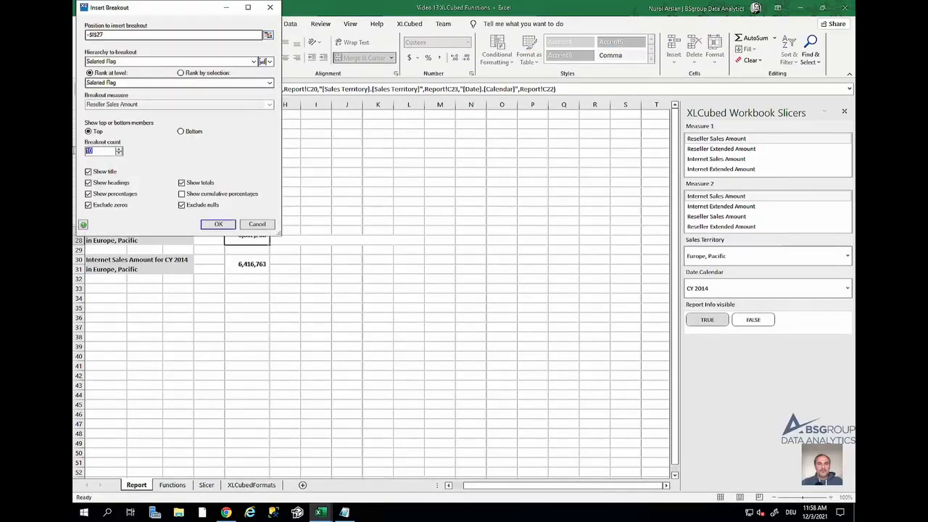
{"action": "type", "text": "2"}
{"action": "left_click", "coordinate": [253, 61]}
{"action": "scroll", "coordinate": [235, 109], "scroll_direction": "down", "scroll_amount": 5}
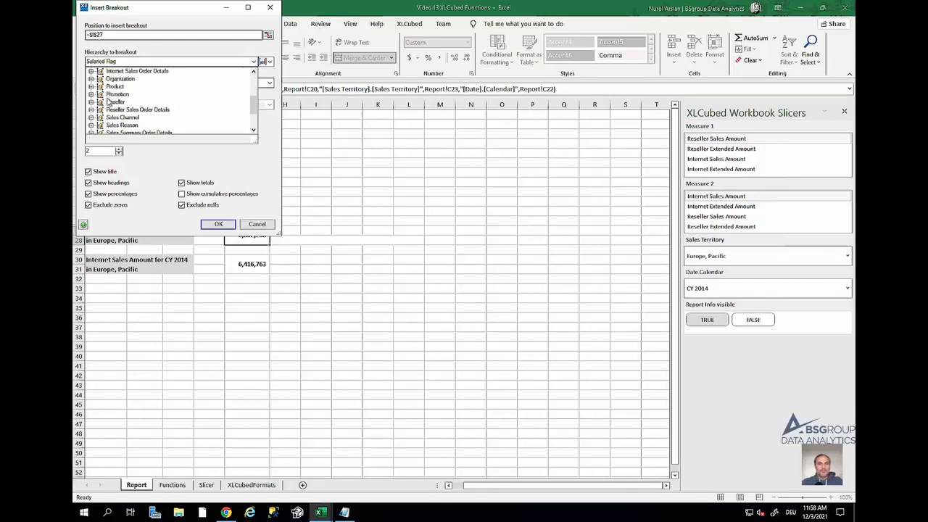
{"action": "left_click", "coordinate": [91, 86]}
{"action": "scroll", "coordinate": [103, 127], "scroll_direction": "down", "scroll_amount": 2}
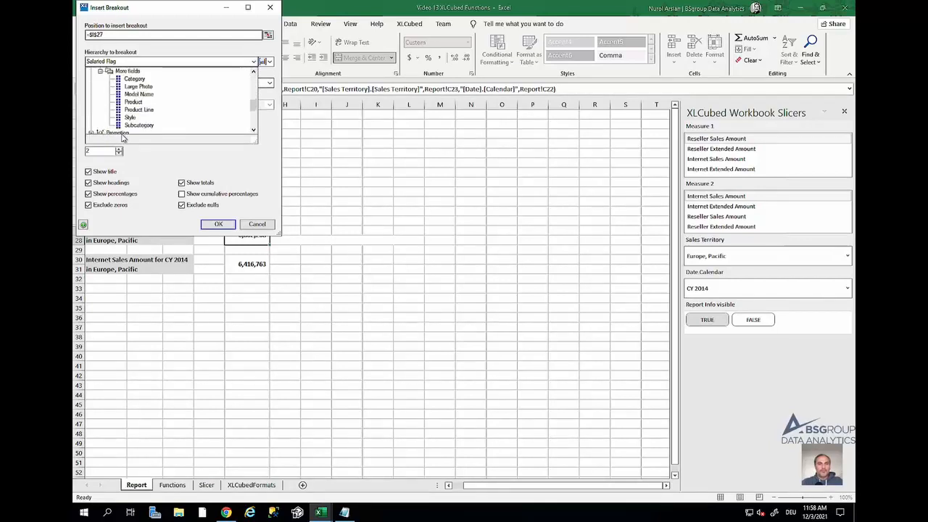
{"action": "left_click", "coordinate": [133, 102]}
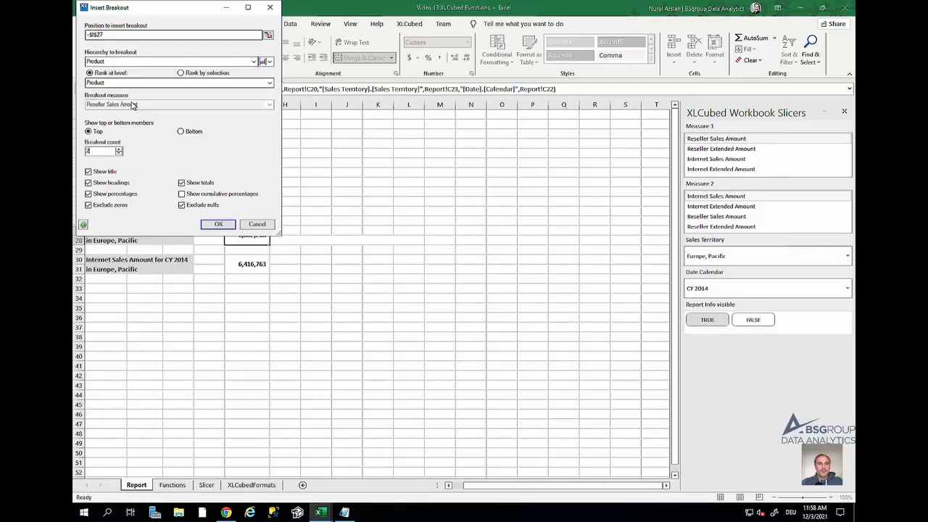
{"action": "left_click", "coordinate": [217, 224]}
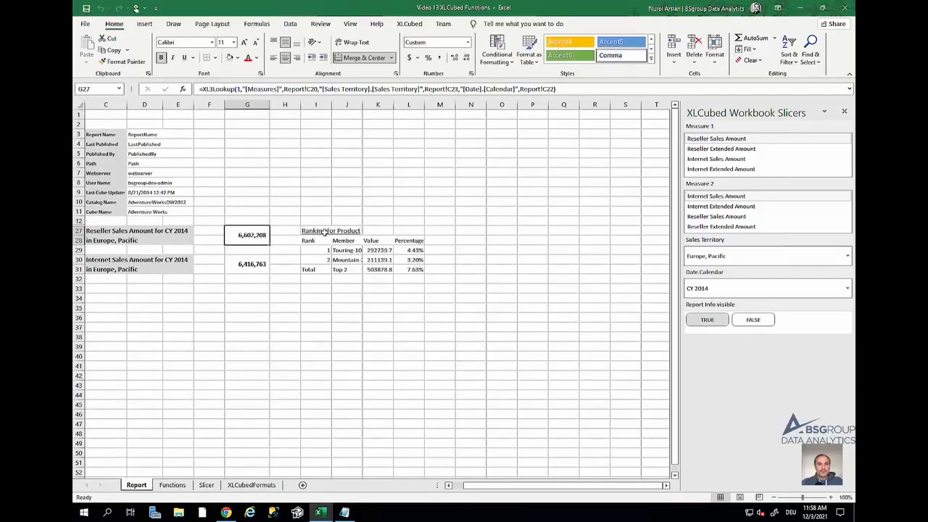
- Set the Sales Territory slicer to All Sales Territories and the Date.Calendar slicer to CY 2014
{"action": "left_click", "coordinate": [735, 259]}
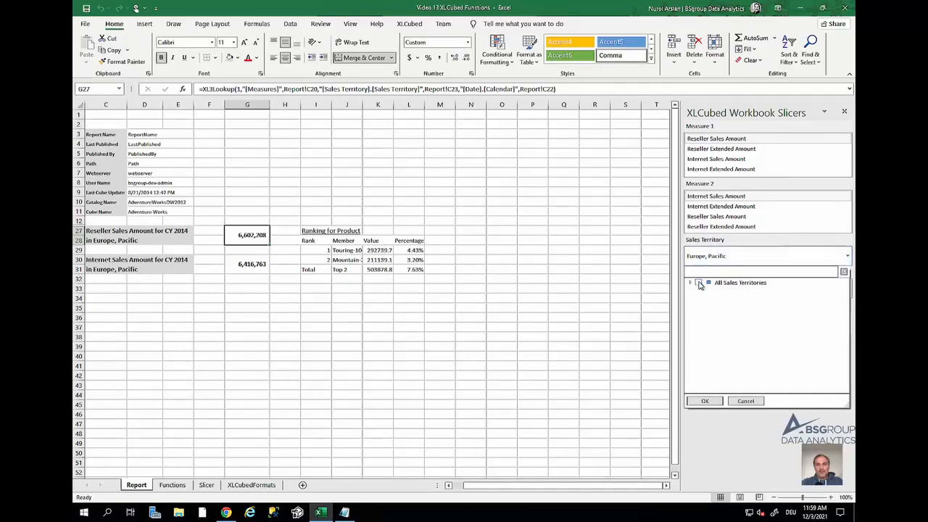
{"action": "left_click", "coordinate": [697, 283]}
{"action": "left_click", "coordinate": [705, 403]}
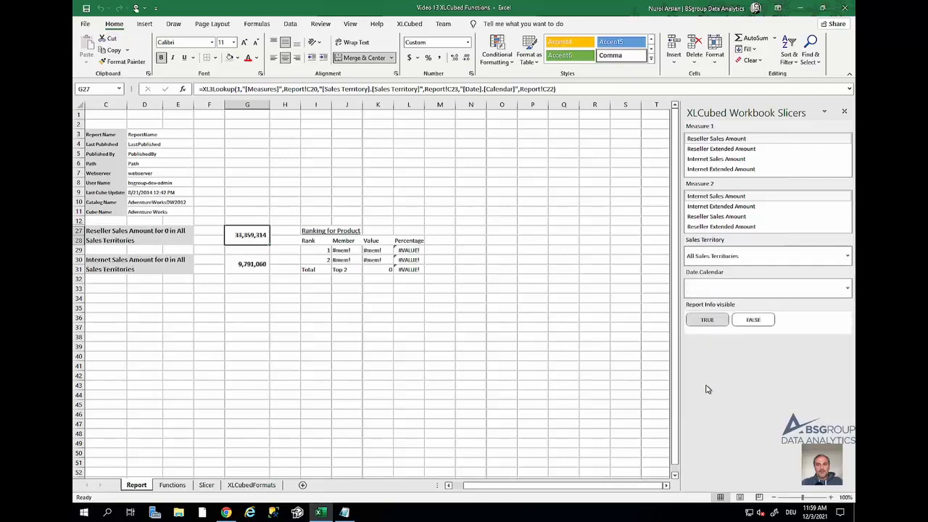
{"action": "left_click", "coordinate": [716, 289]}
{"action": "left_click", "coordinate": [691, 315]}
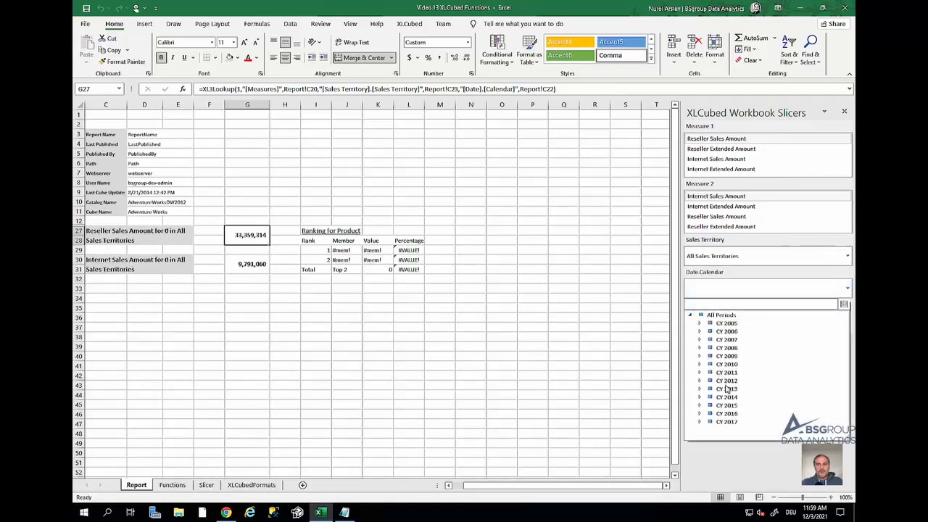
{"action": "left_click", "coordinate": [729, 397]}
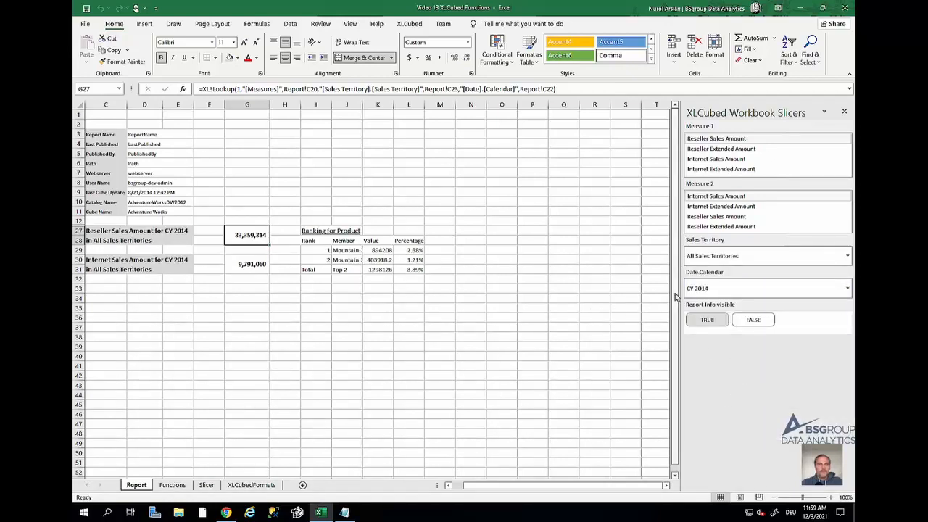
{"action": "left_click", "coordinate": [720, 208]}
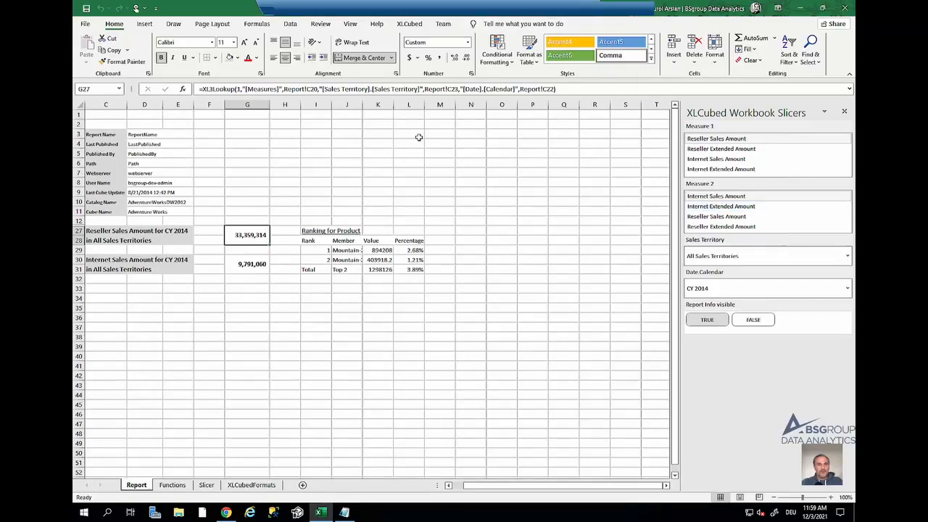
- Publish the report as Video 13 XLCubed Functions to the My Reports folder on the XLCubed web server
{"action": "left_click", "coordinate": [409, 24]}
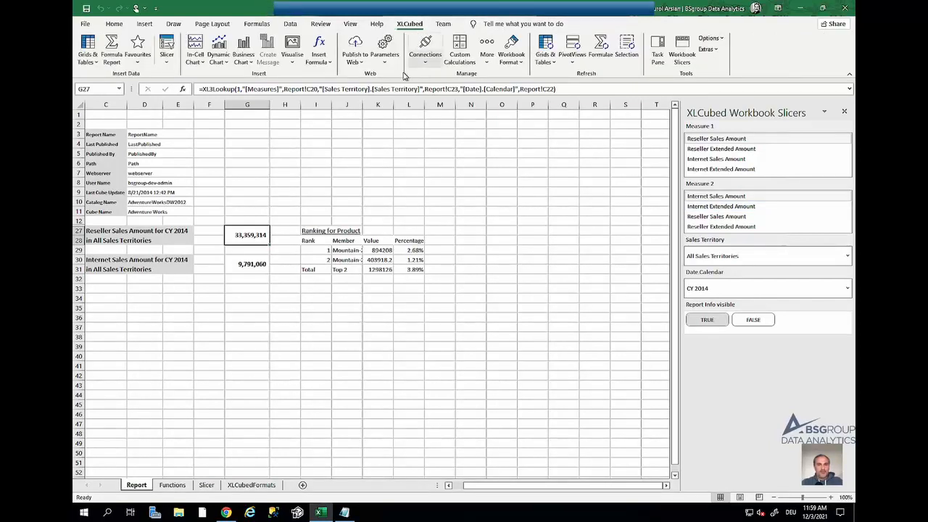
{"action": "left_click", "coordinate": [362, 52]}
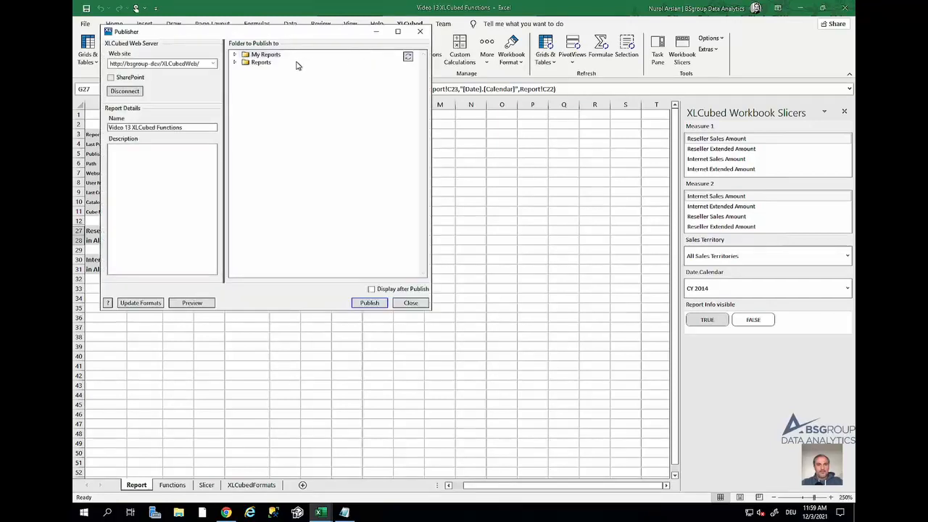
{"action": "left_click", "coordinate": [268, 56]}
{"action": "left_click", "coordinate": [370, 303]}
{"action": "left_click", "coordinate": [317, 185]}
{"action": "left_click", "coordinate": [410, 303]}
- Switch to XLCubed Web Edition in Chrome and open the published Video 13 XLCubed Functions report from My Reports
{"action": "left_click", "coordinate": [228, 512]}
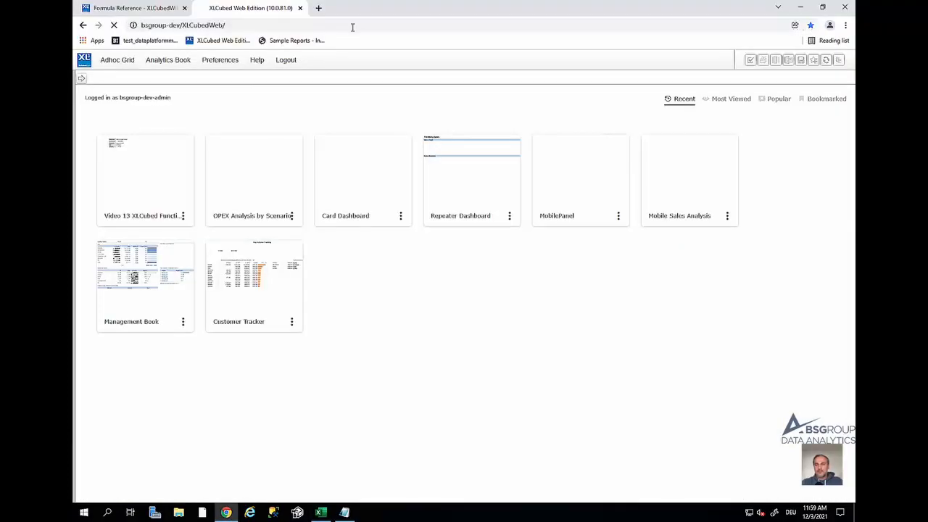
{"action": "left_click", "coordinate": [125, 105]}
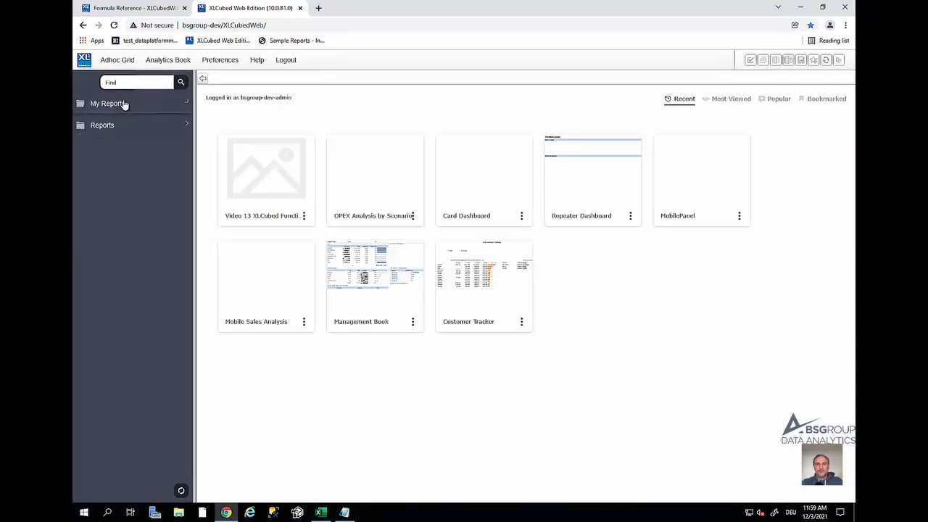
{"action": "left_click", "coordinate": [128, 126]}
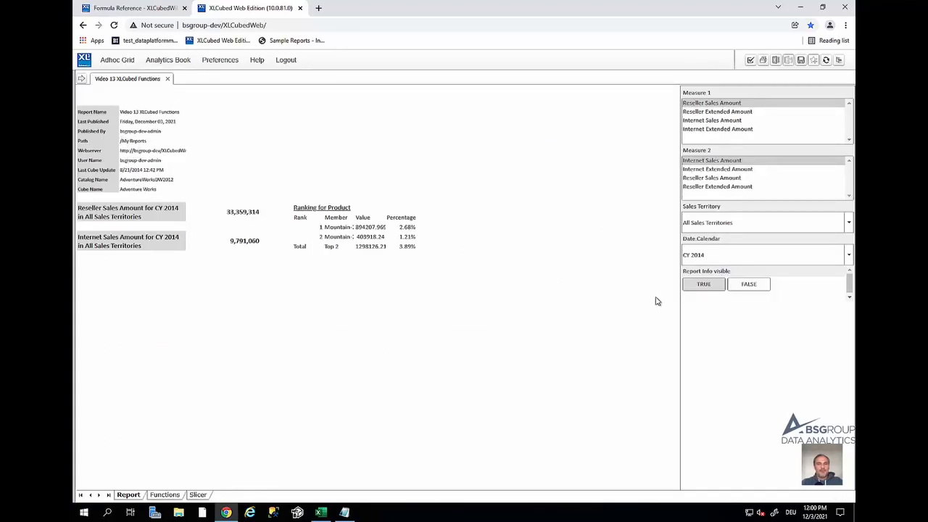
- Test the Report Info visible slicer in the published web report by switching it between FALSE and TRUE
{"action": "left_click", "coordinate": [743, 292]}
{"action": "left_click", "coordinate": [715, 290]}
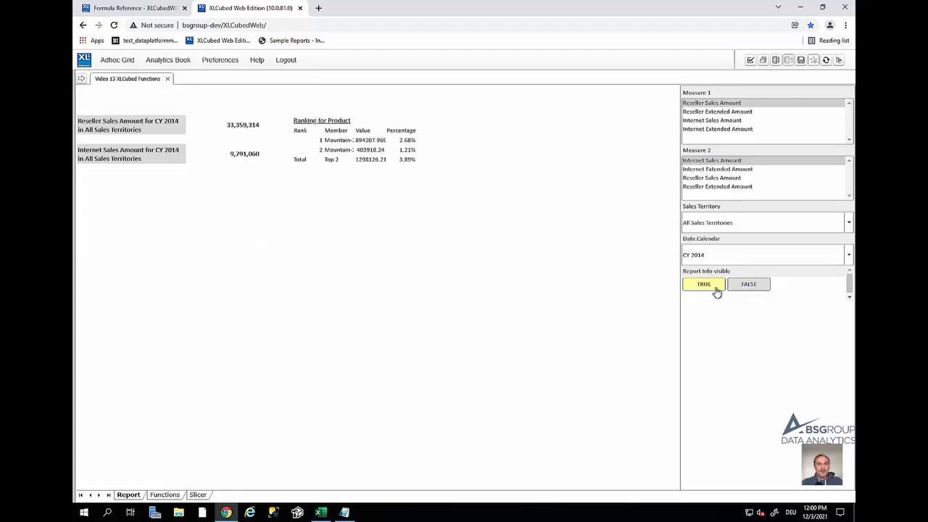
{"action": "left_click", "coordinate": [747, 288]}
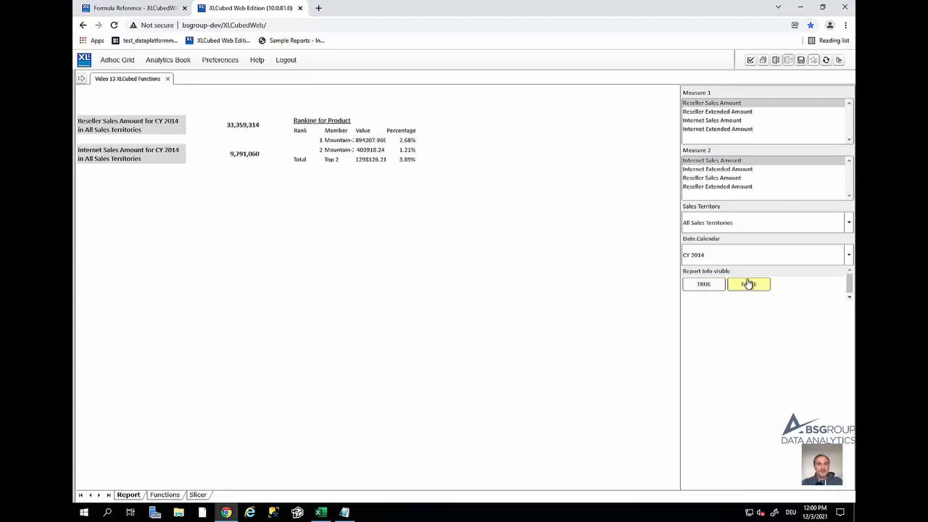